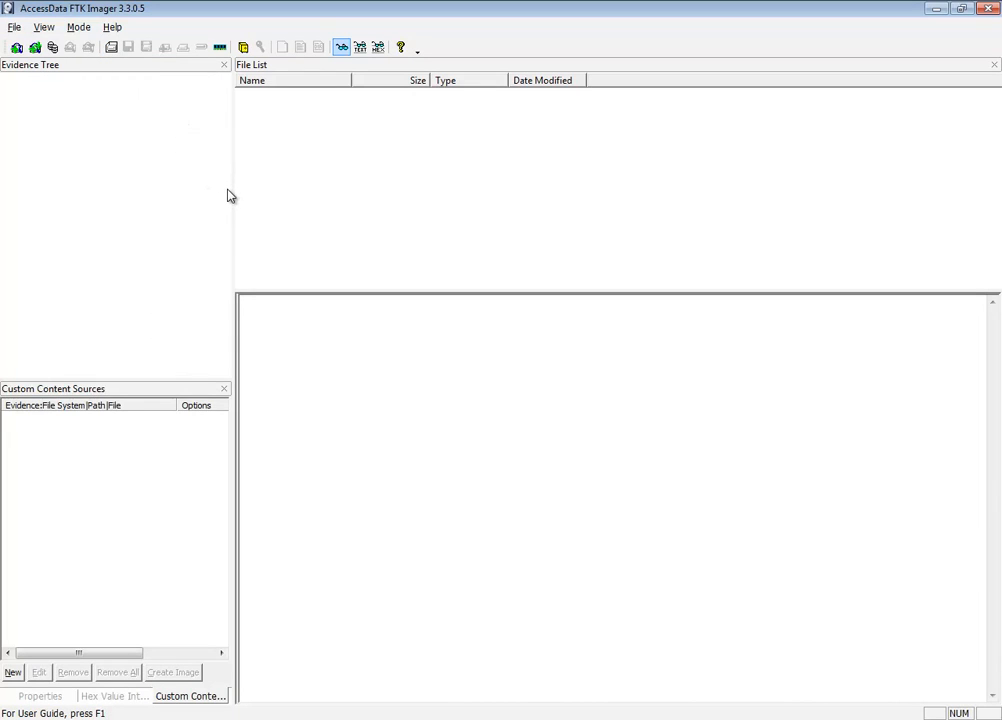
- Start a new disk image with the logical drive G:\ - PNY [FAT] as its source
left_click(15, 28)
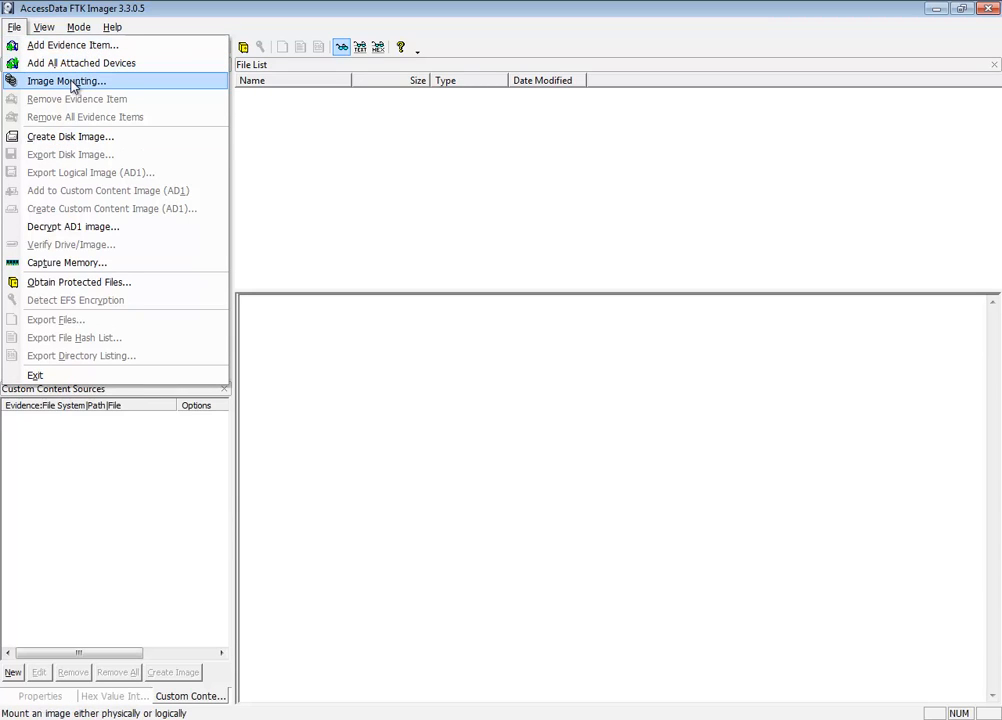
left_click(48, 146)
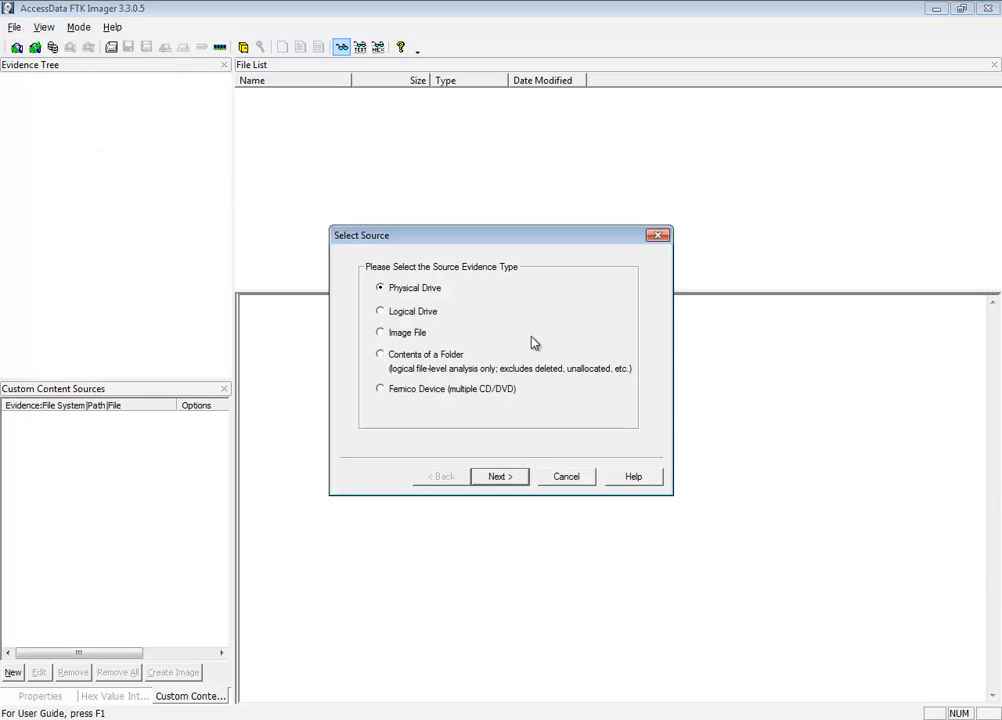
left_click(385, 314)
left_click(506, 479)
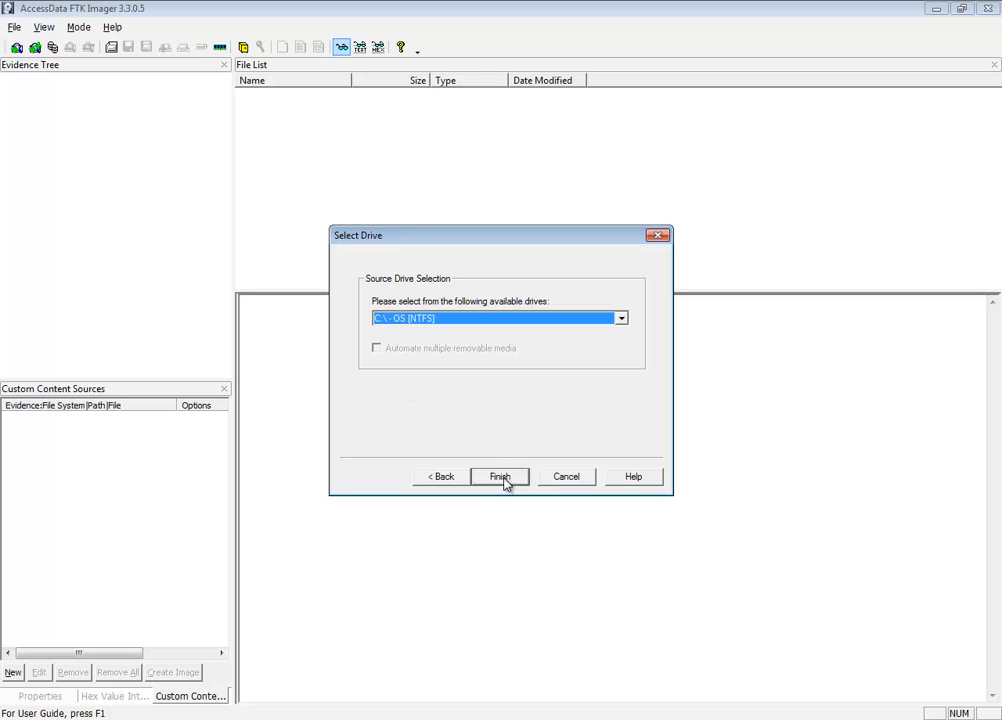
left_click(621, 319)
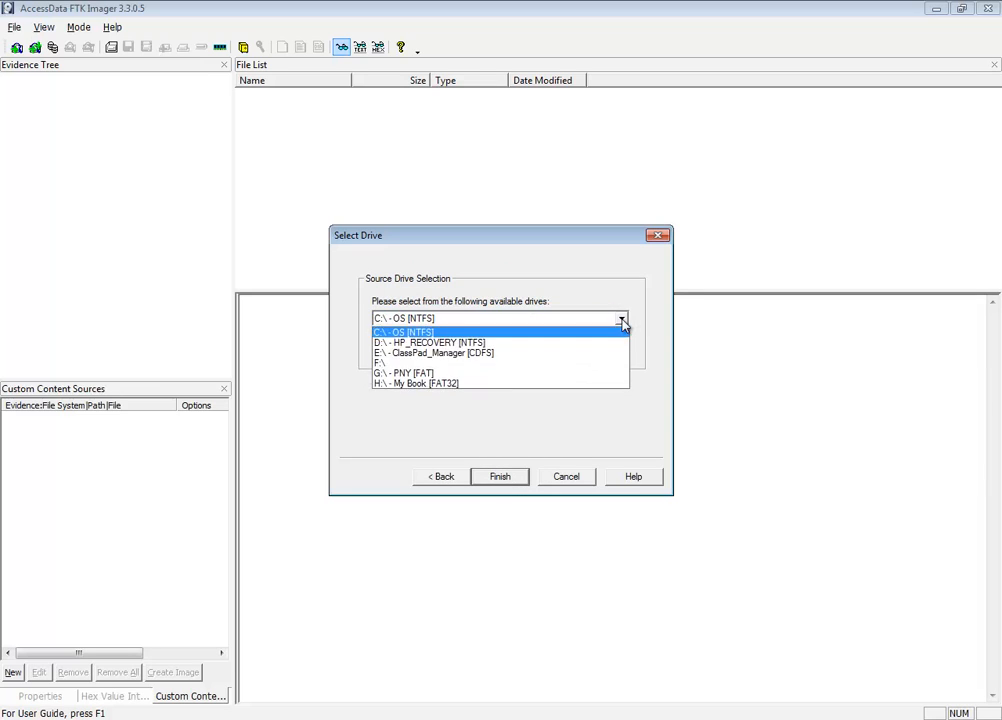
left_click(436, 375)
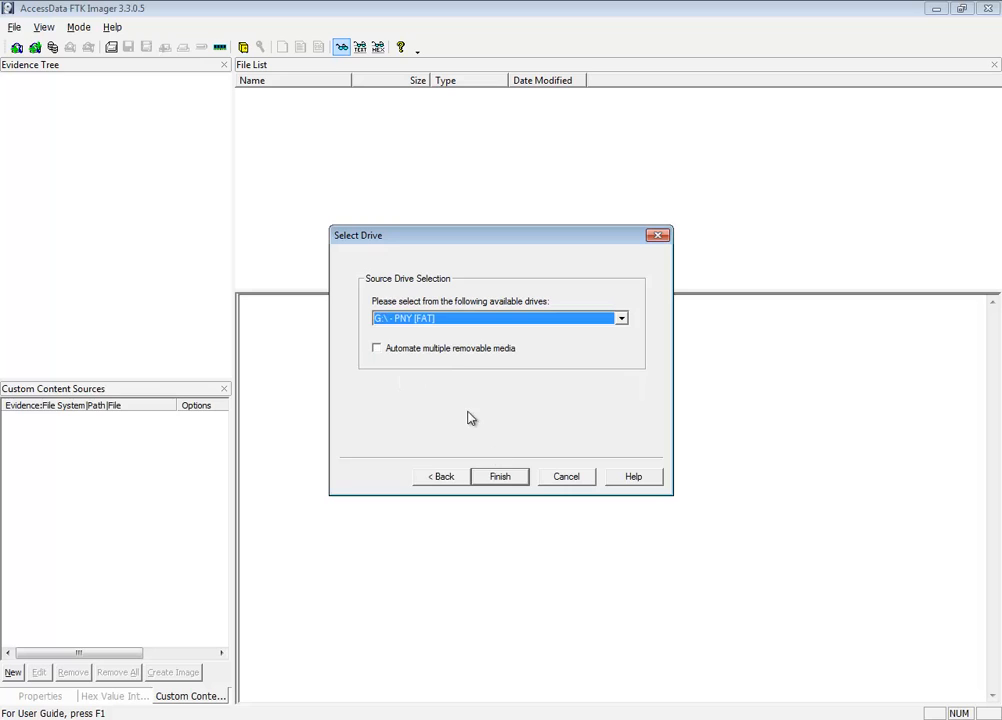
left_click(512, 478)
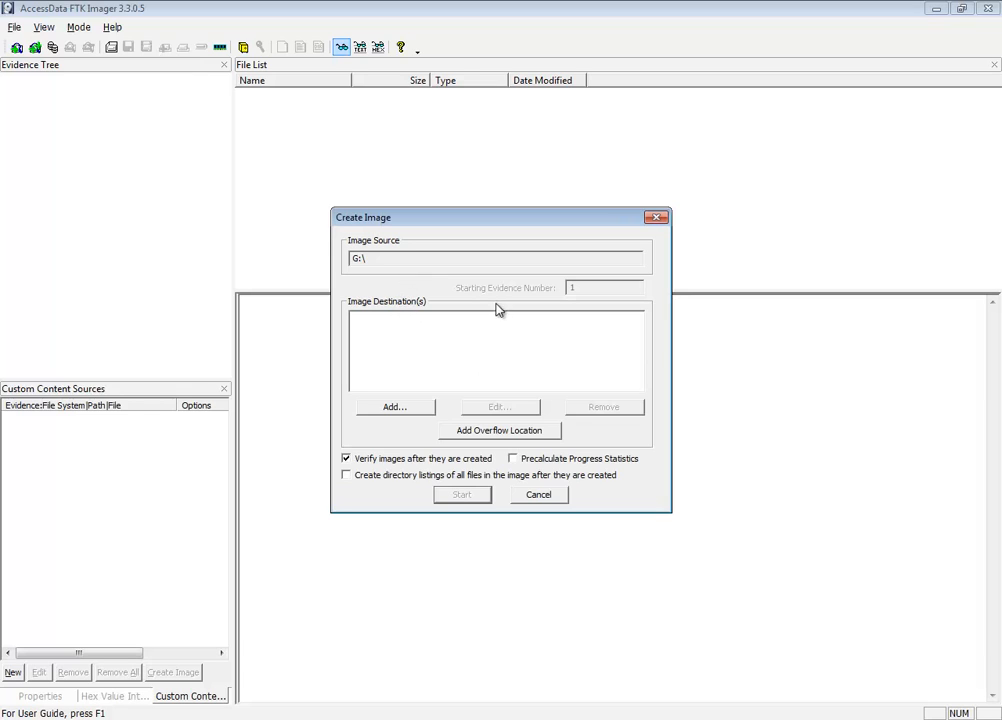
- Add an image destination of type AFF and leave all evidence item information blank
left_click(402, 408)
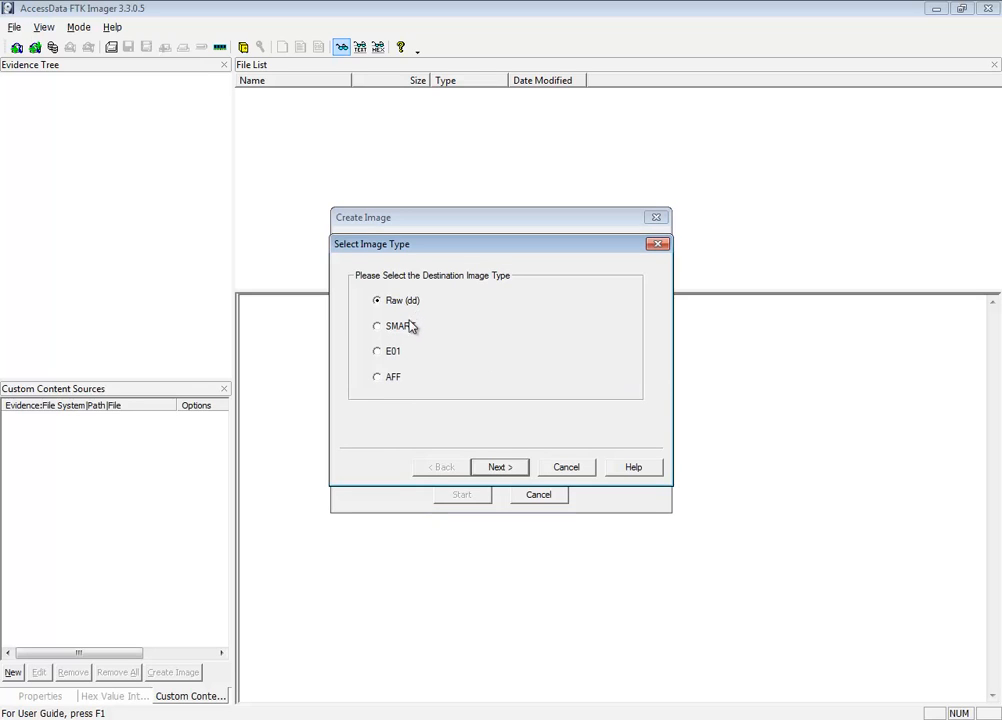
left_click(377, 380)
left_click(508, 468)
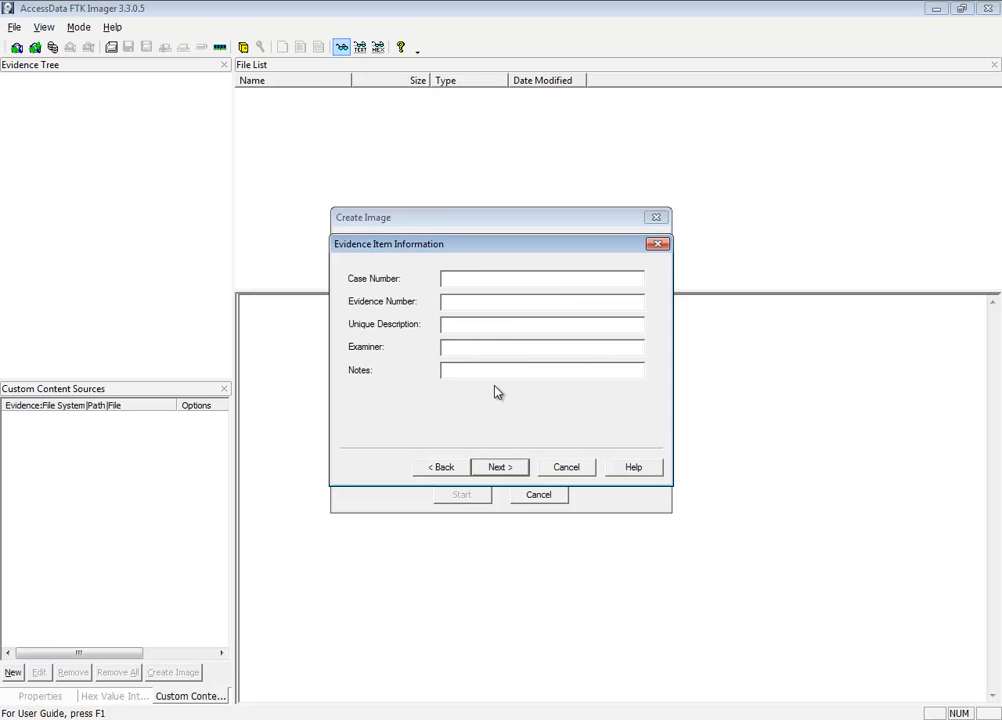
left_click(505, 469)
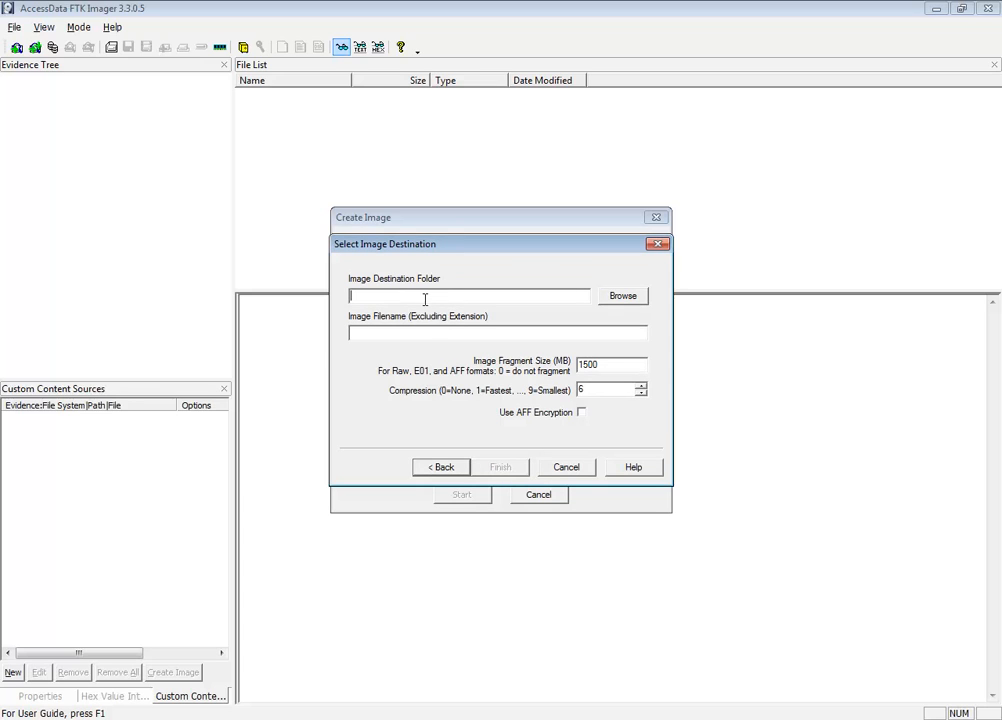
- Choose the jjj folder on the C: drive as the image destination folder
left_click(625, 298)
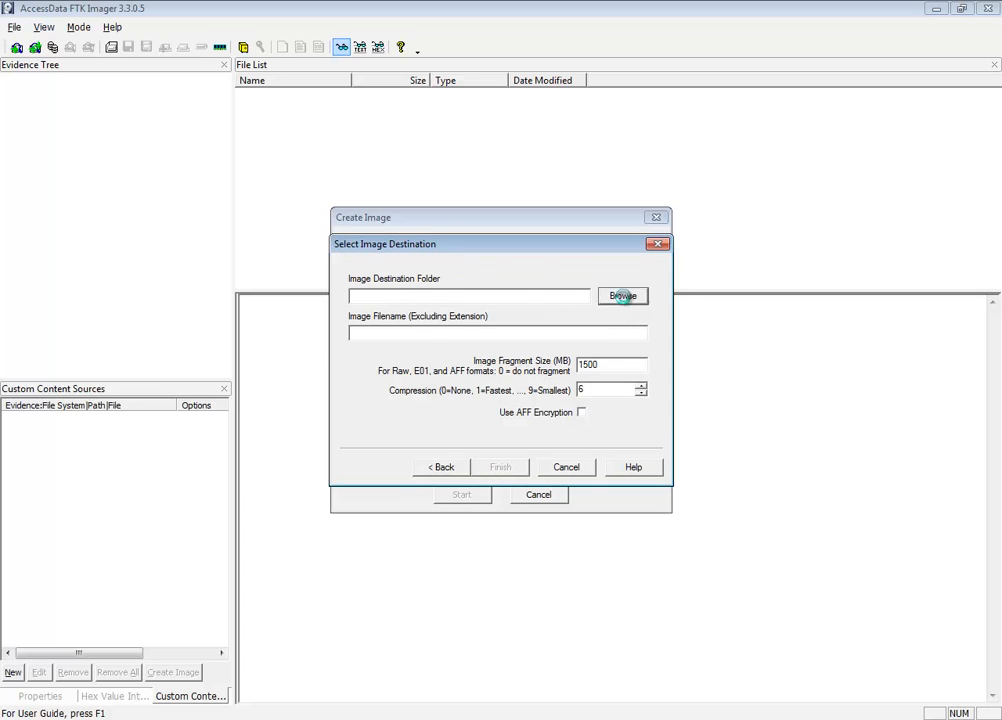
left_click(606, 408)
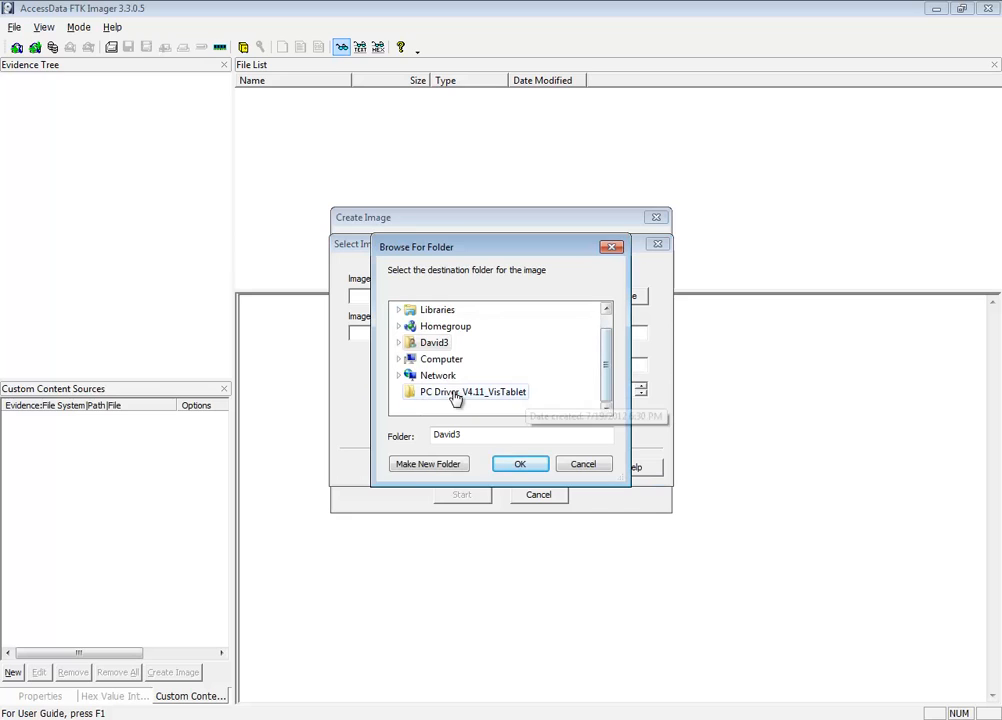
left_click(446, 368)
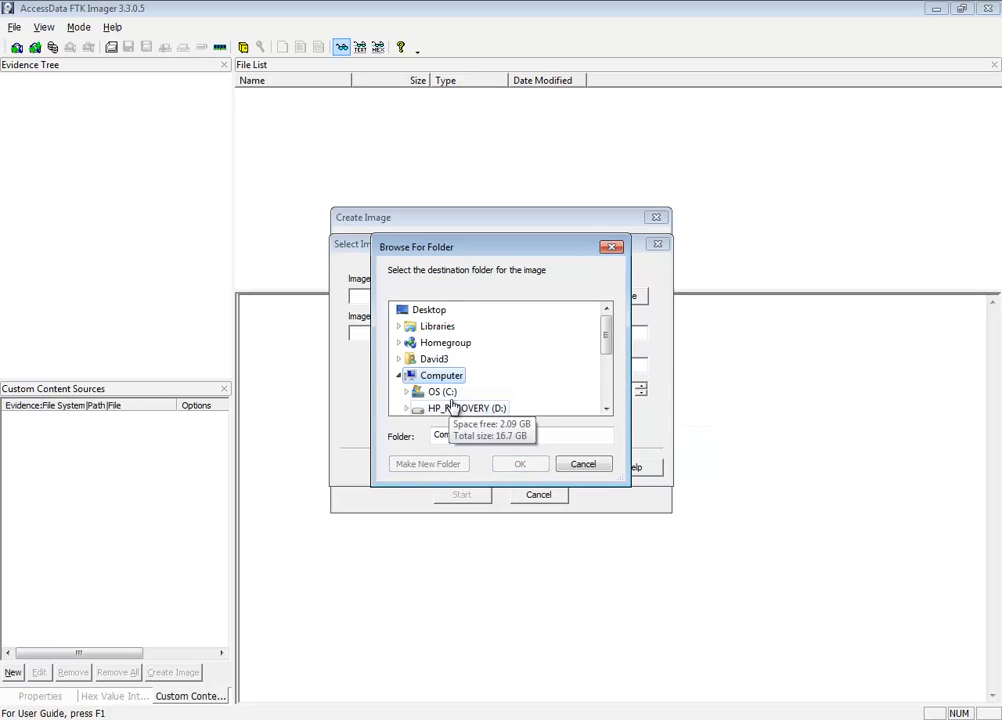
double_click(445, 392)
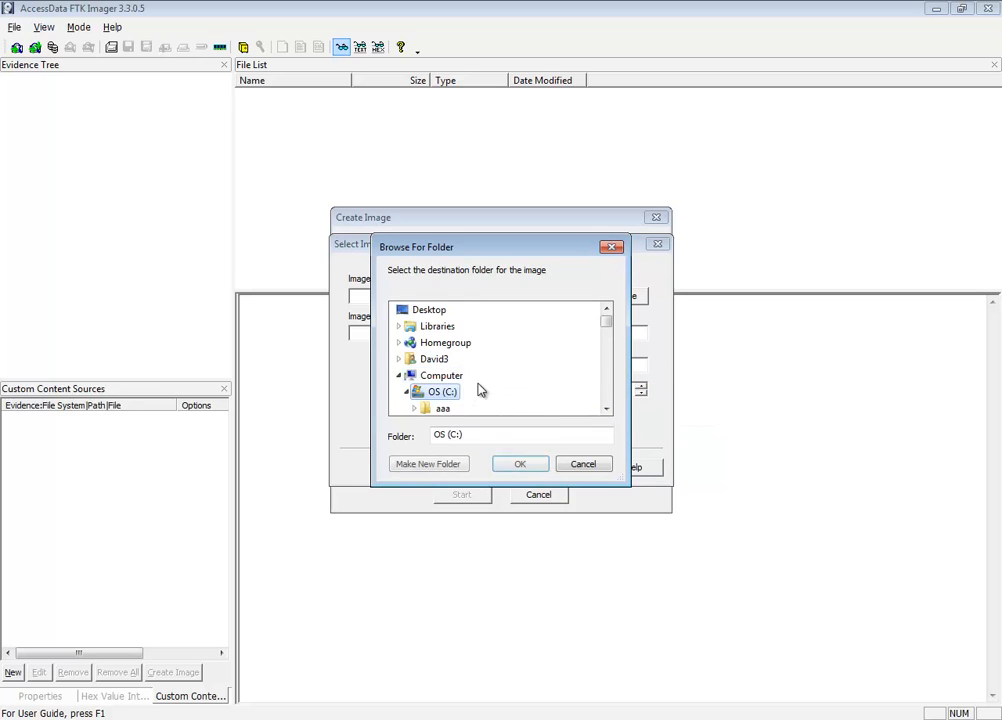
left_click(609, 394)
left_click(609, 394)
left_click(609, 394)
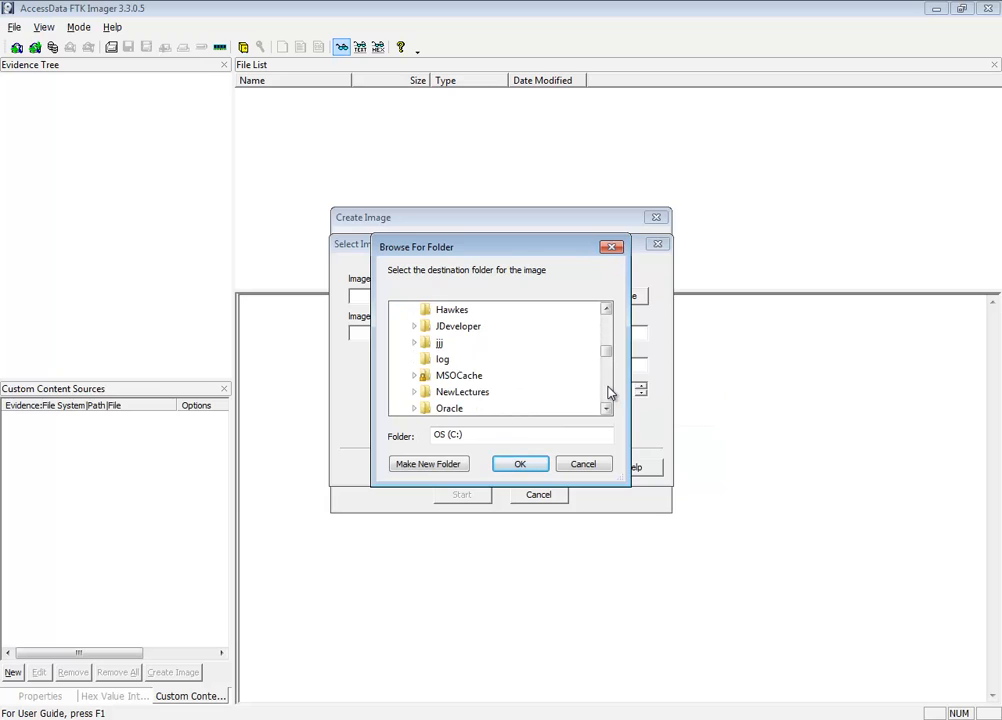
double_click(453, 348)
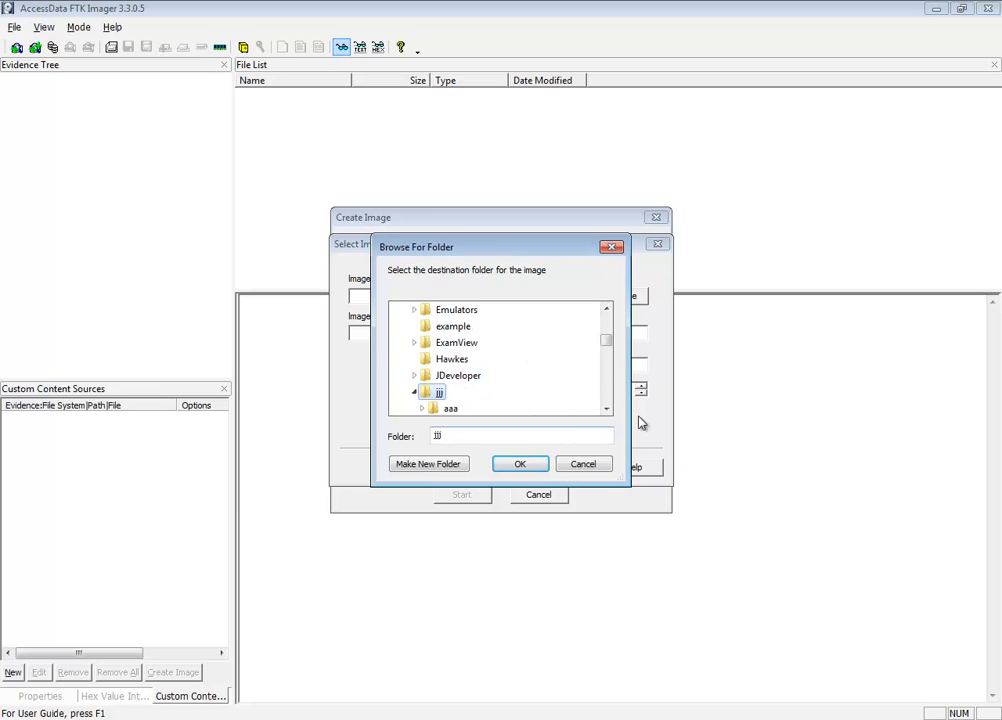
left_click(520, 465)
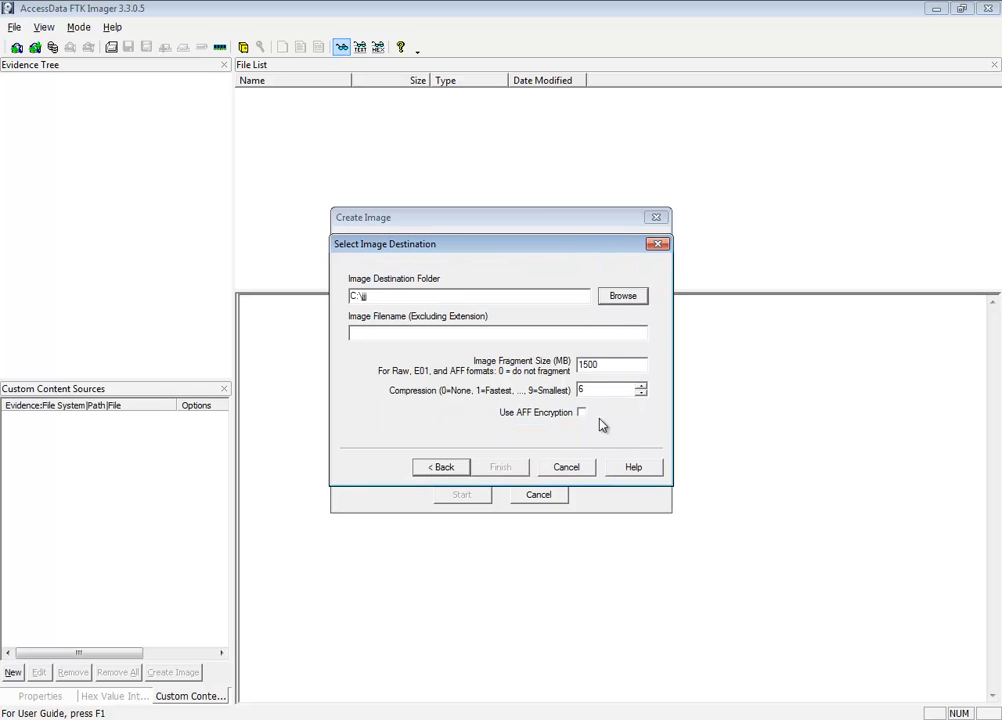
- Name the image file Fimage, set the image fragment size to 0 MB and finish the destination setup
left_click(406, 332)
type("Fimage")
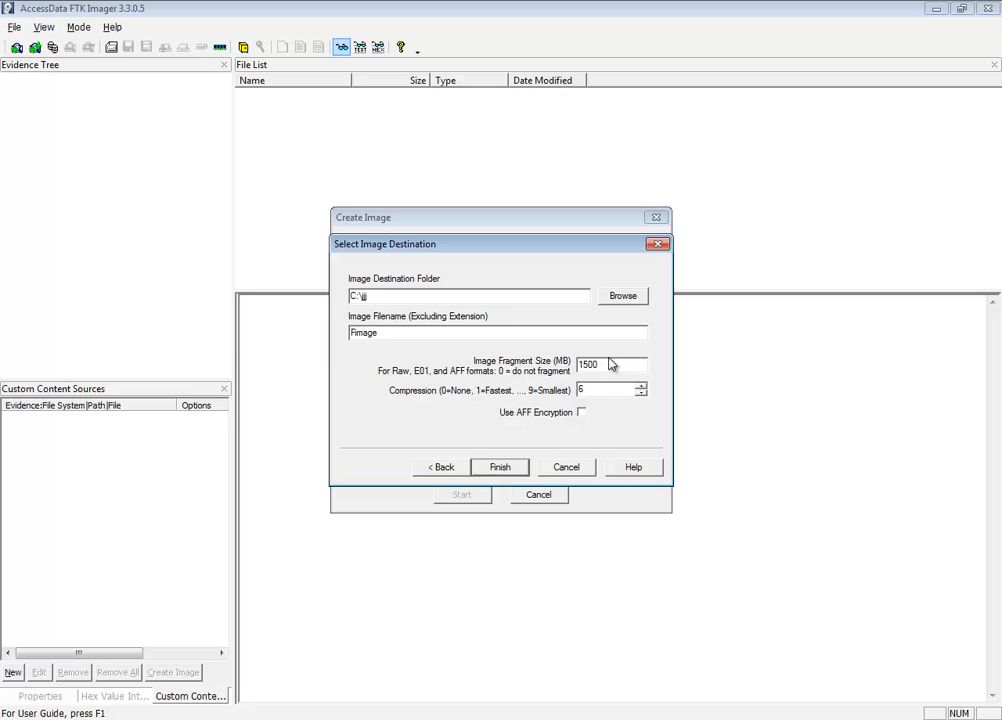
left_click_drag(608, 363, 546, 361)
type("0")
left_click(518, 467)
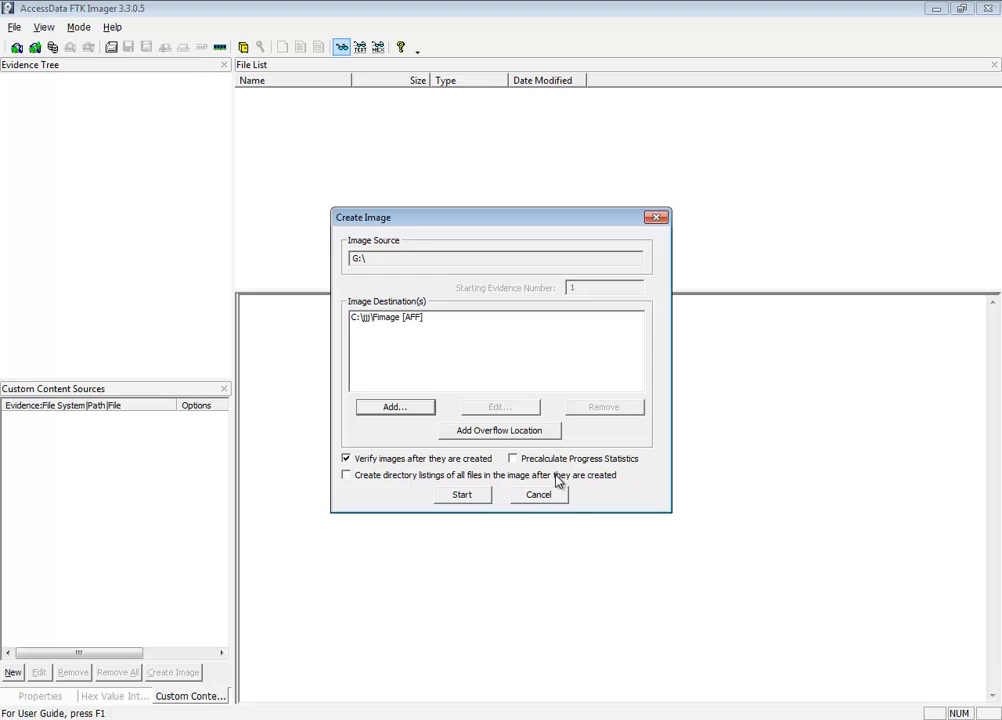
- Create the disk image, check its hash verification results and bad sector list, and close the result and progress windows
left_click(464, 495)
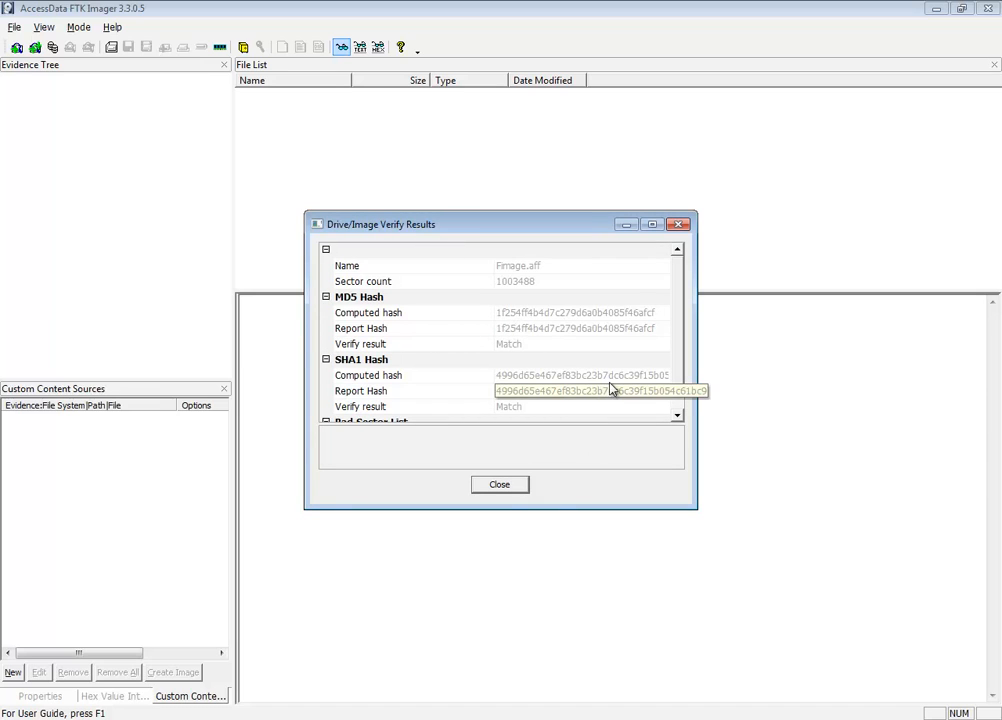
left_click(680, 401)
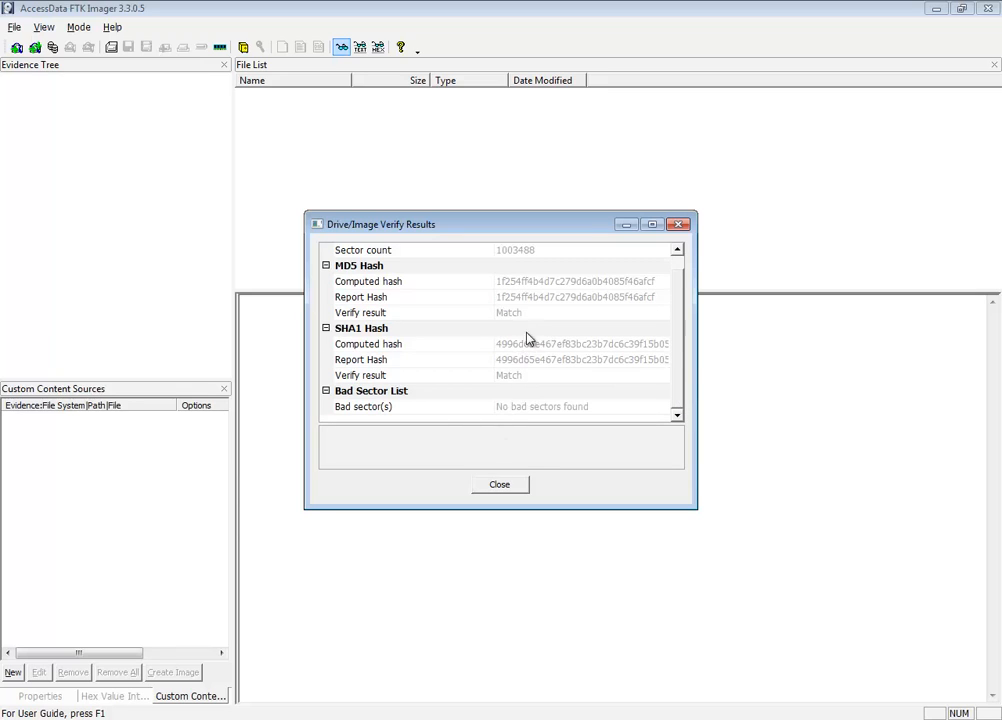
left_click(513, 487)
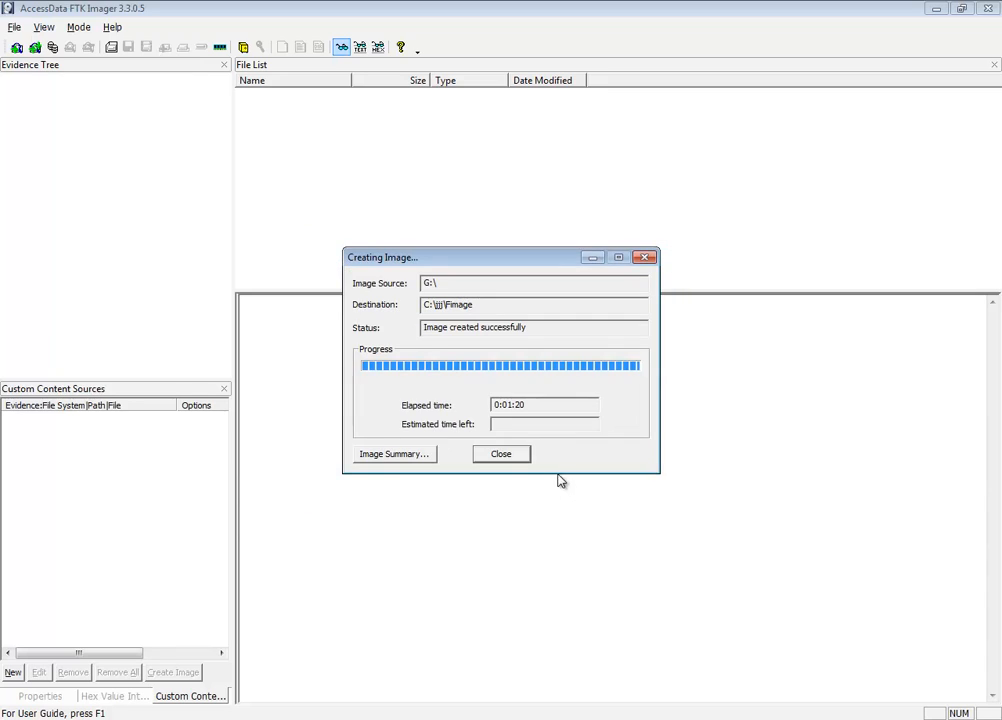
left_click(501, 455)
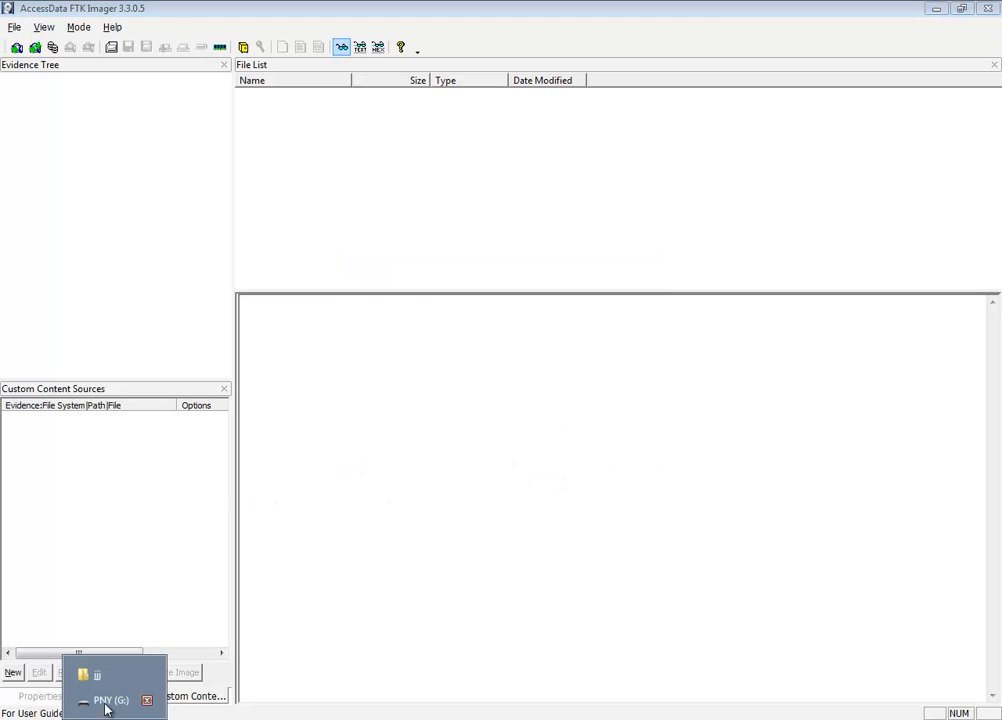
- Switch to the Windows Explorer window of C:\jjj and select the Fimage.aff file among its contents
left_click(74, 678)
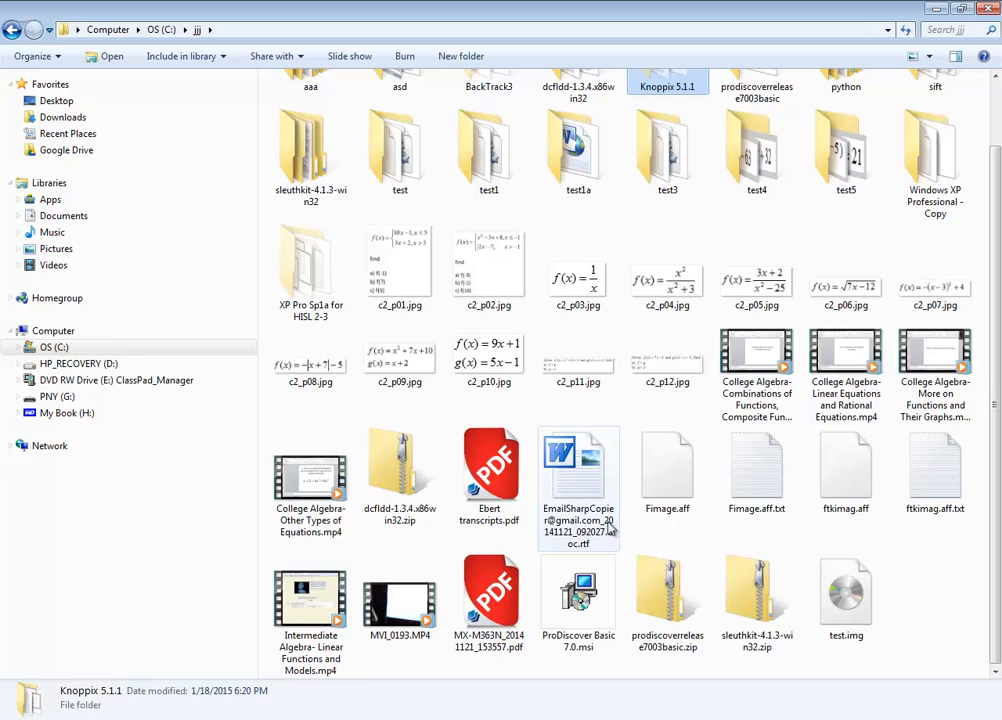
scroll(855, 615, "up", 2)
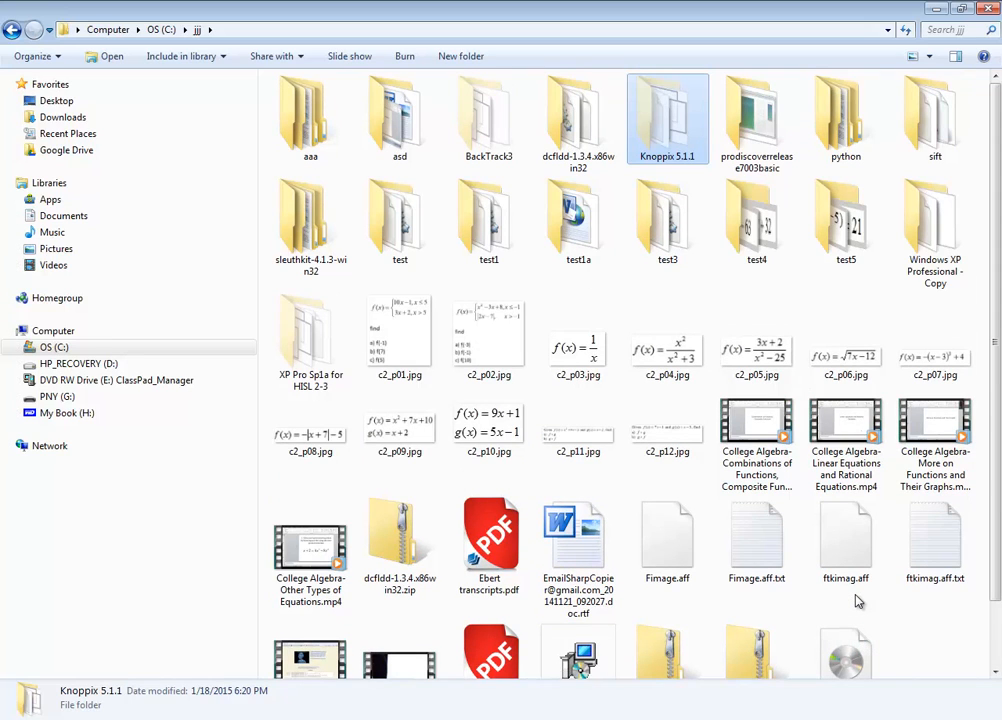
scroll(855, 600, "down", 2)
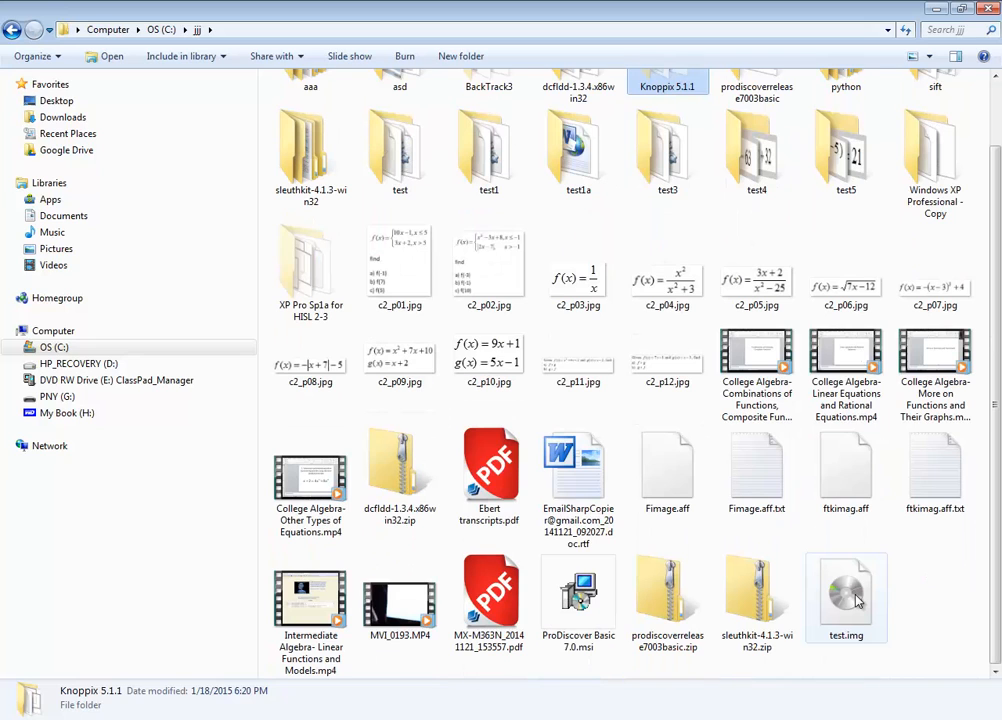
left_click(668, 485)
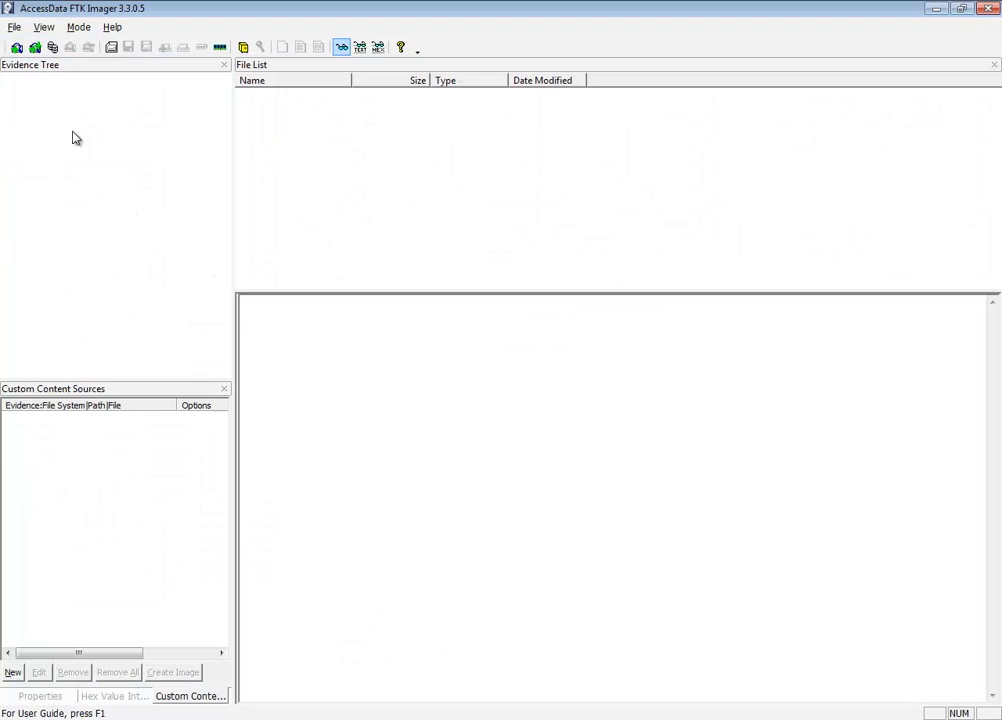
- Back in FTK Imager, add the image file Fimage.aff from C:\jjj as an evidence item
left_click(15, 29)
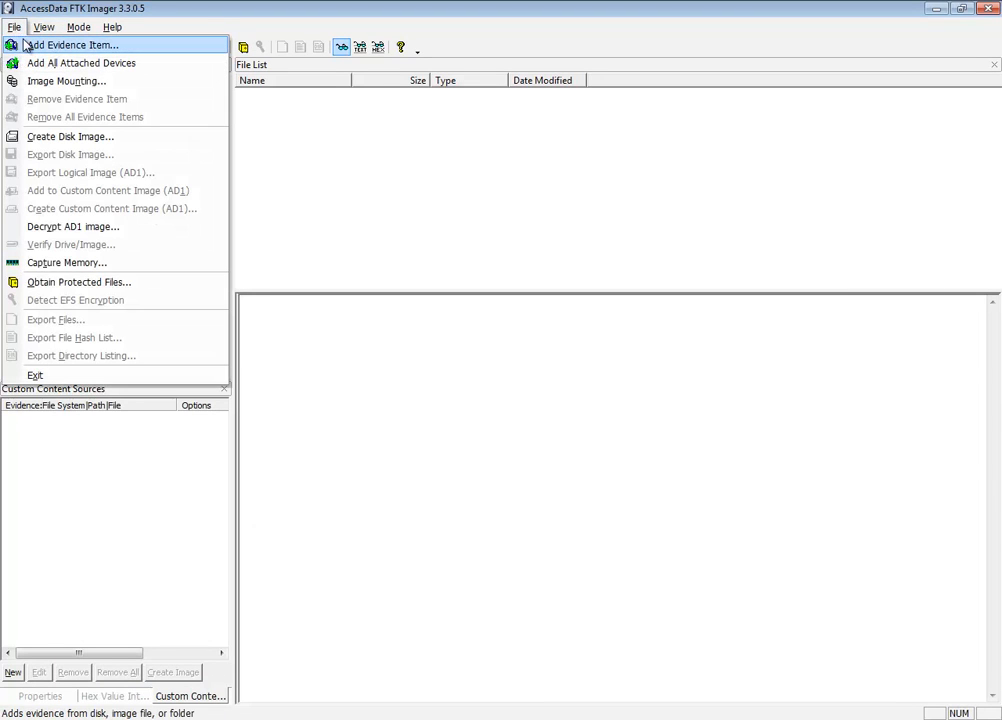
left_click(25, 46)
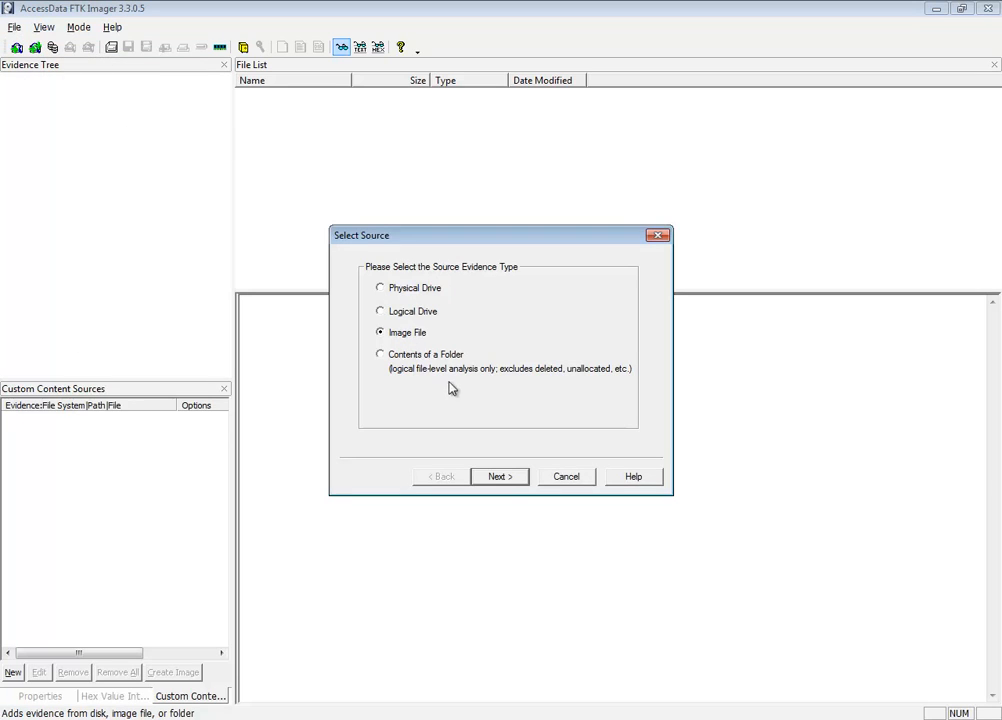
left_click(513, 477)
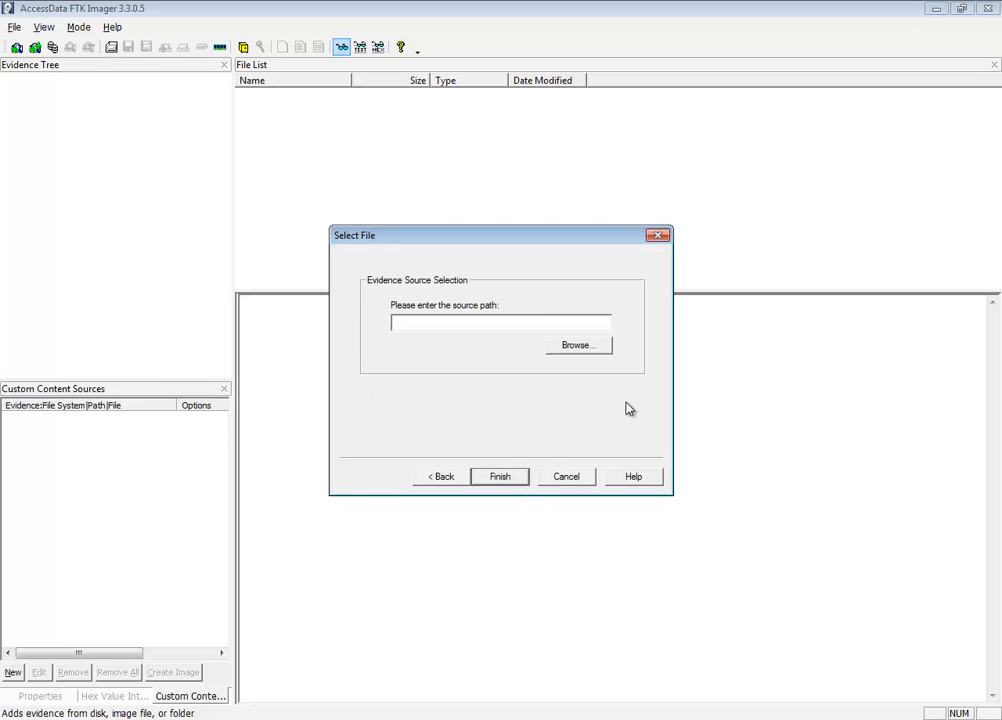
left_click(579, 353)
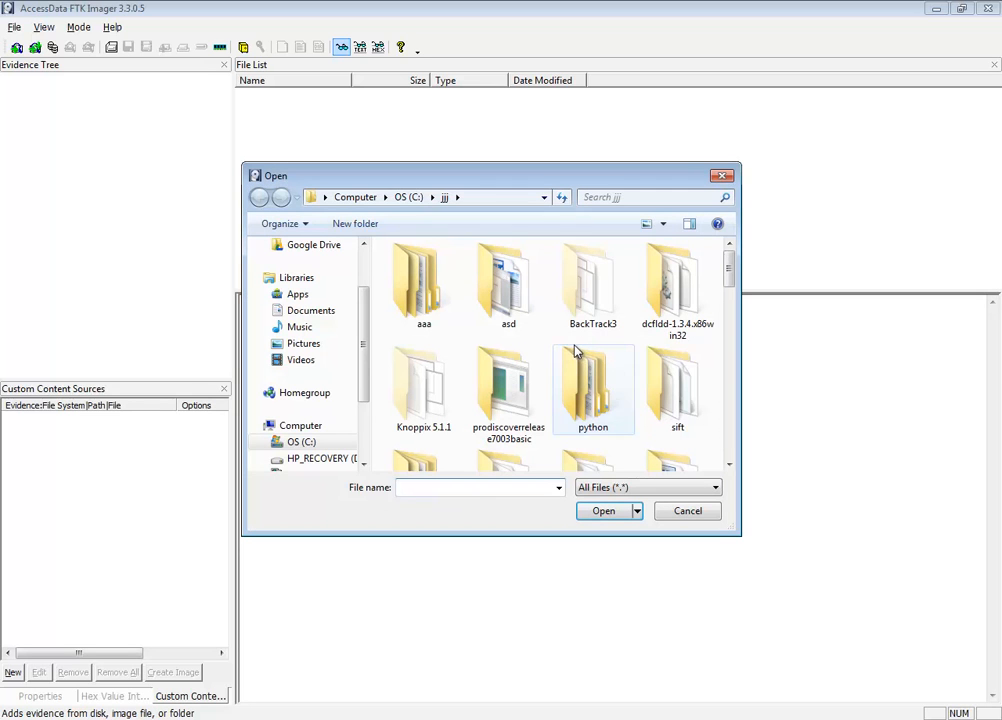
left_click(731, 440)
left_click(731, 440)
left_click(731, 440)
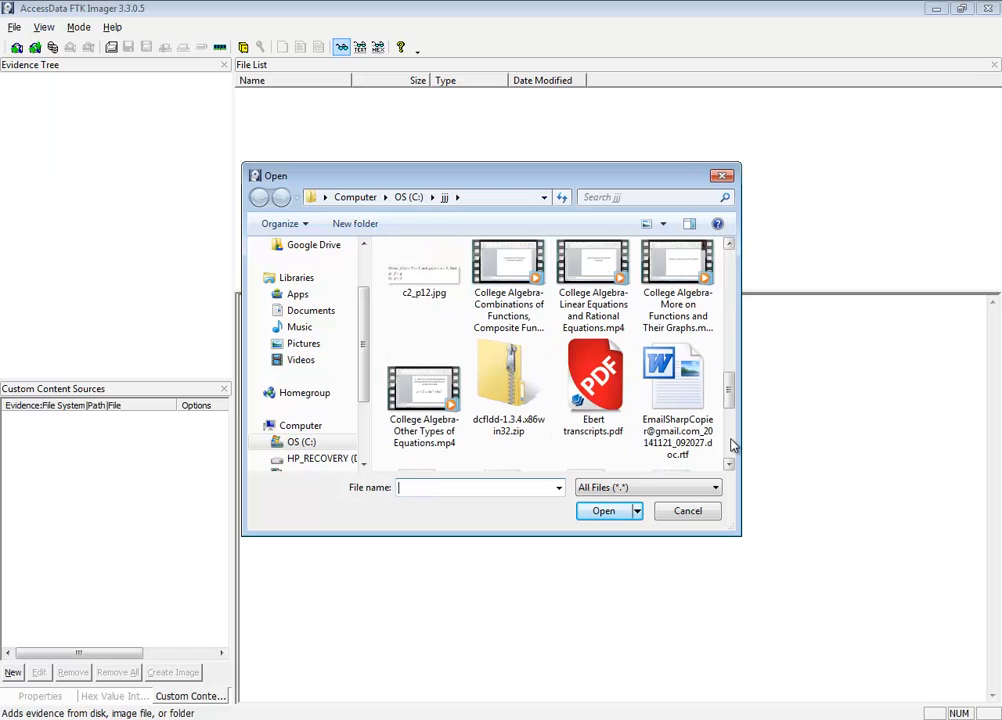
left_click(731, 445)
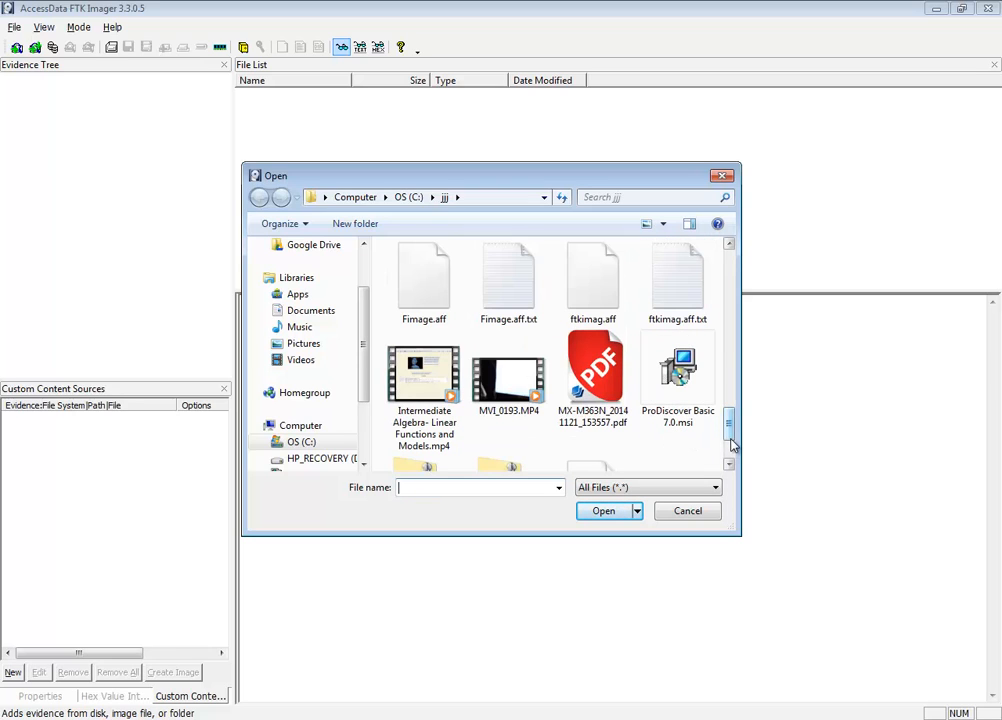
double_click(423, 294)
left_click(500, 476)
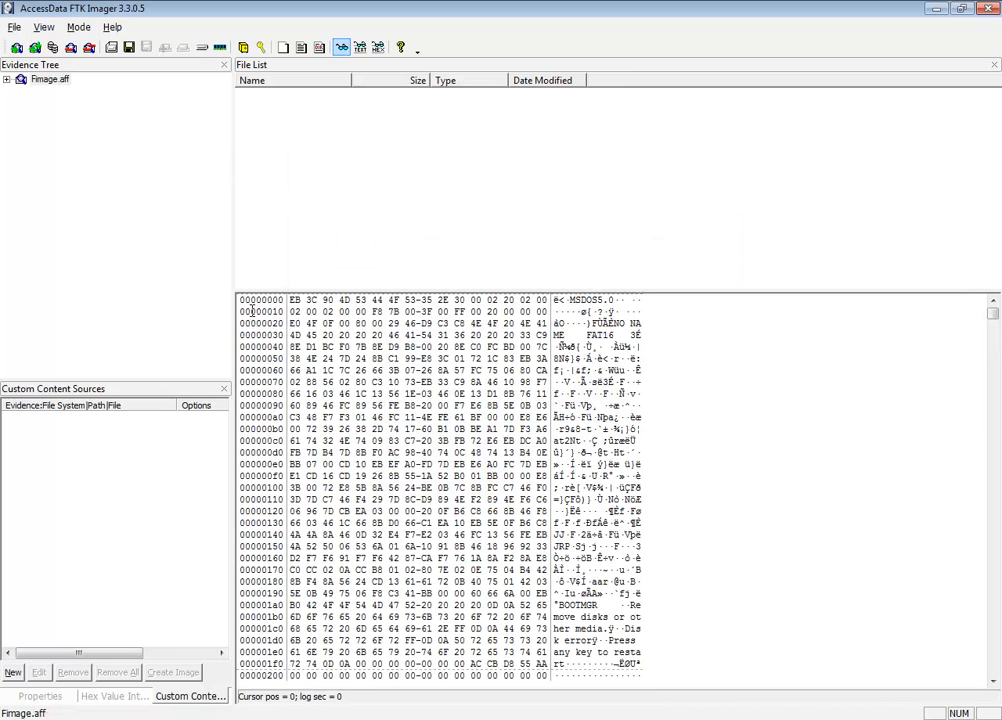
- Expand Fimage.aff down to the PNY [FAT16] volume and list the files in its [root] folder
left_click(7, 80)
left_click(21, 91)
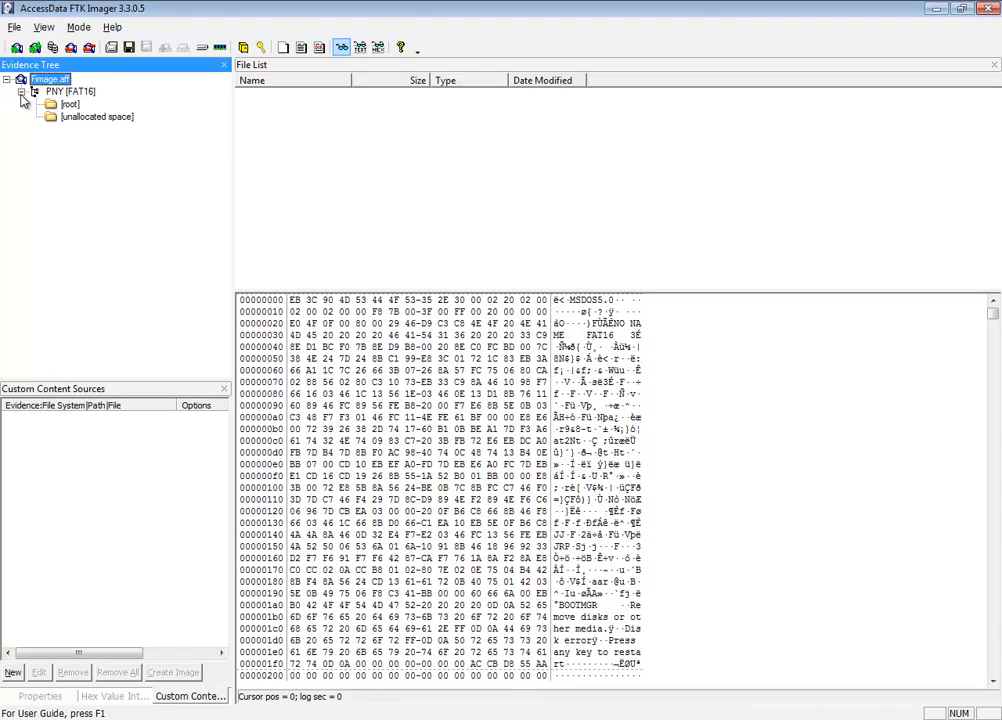
left_click(68, 104)
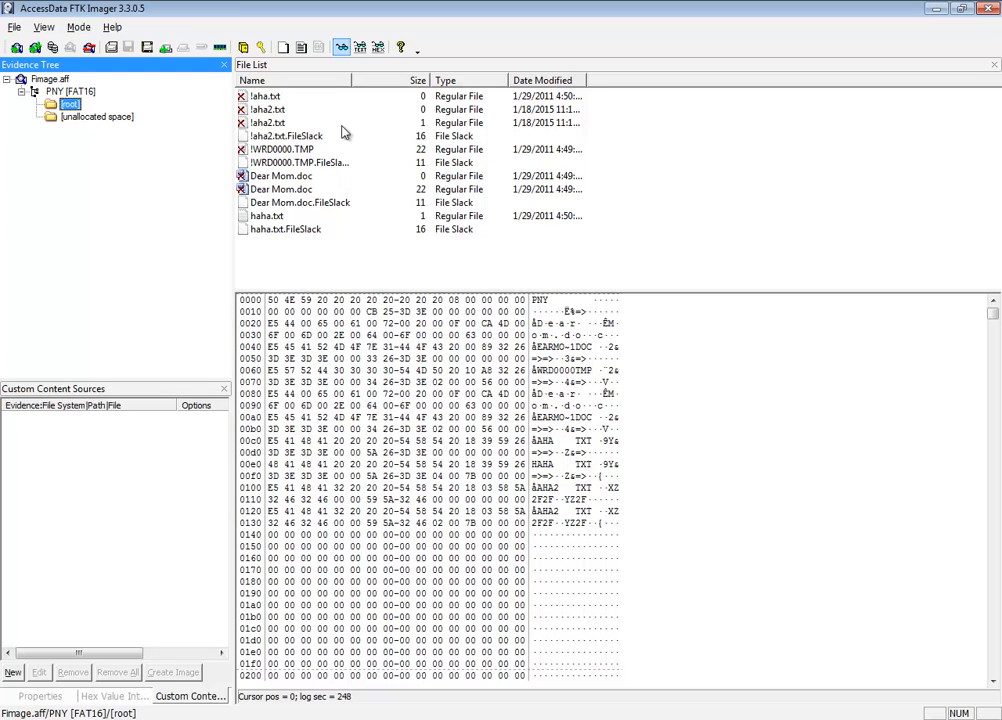
- View the contents of haha.txt, the 22 KB deleted Dear Mom.doc, the 1 KB deleted !aha2.txt and its file slack
left_click(277, 219)
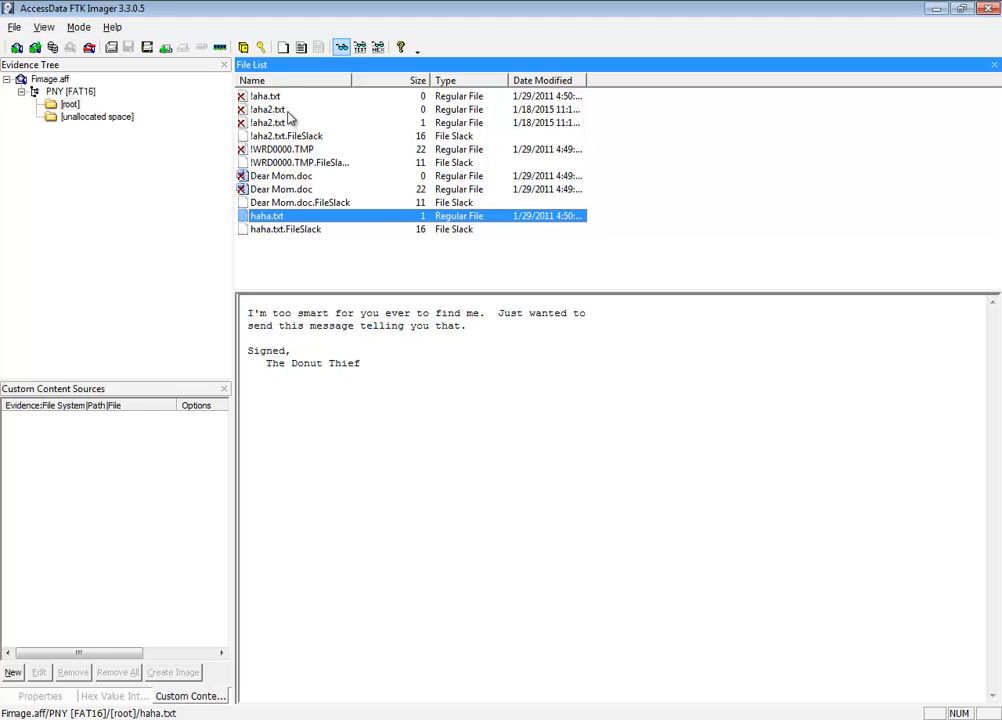
left_click(303, 190)
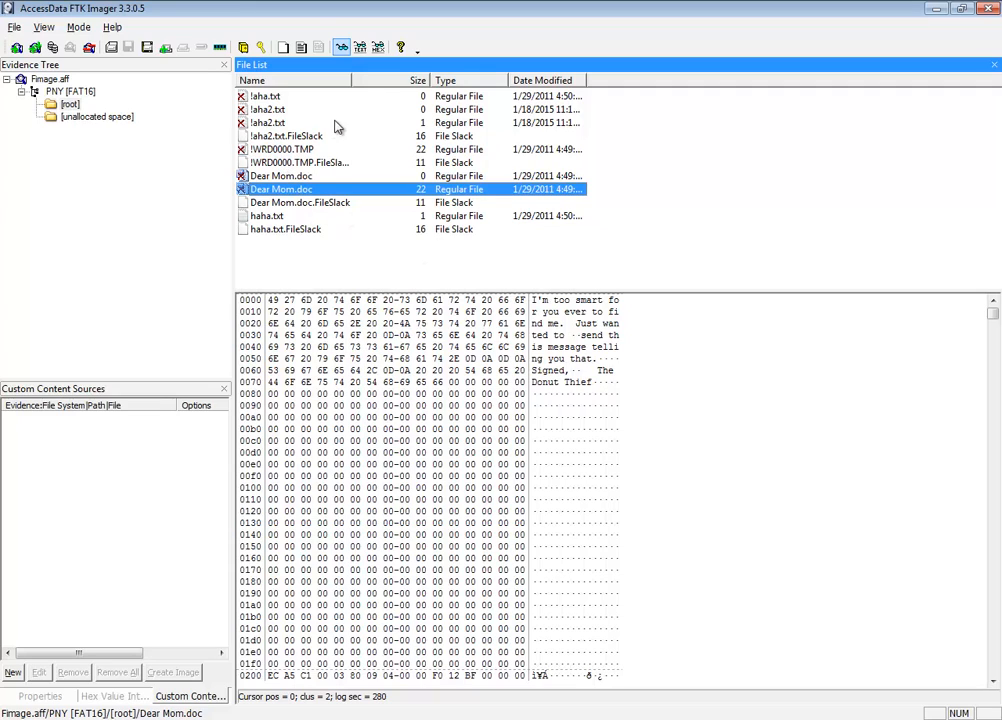
left_click(272, 124)
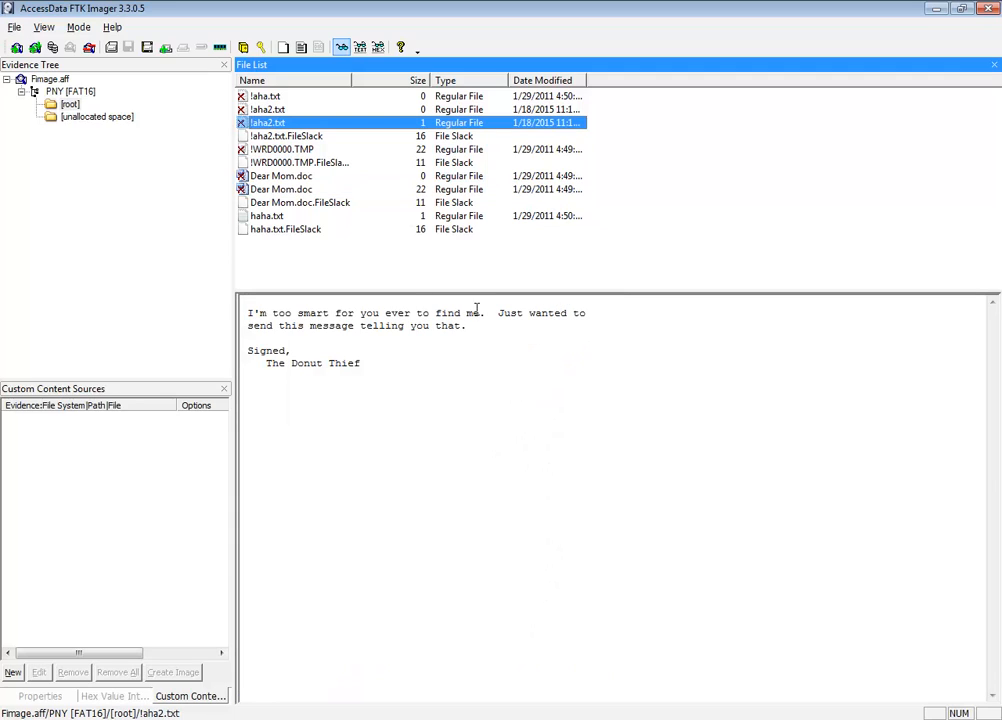
left_click(280, 137)
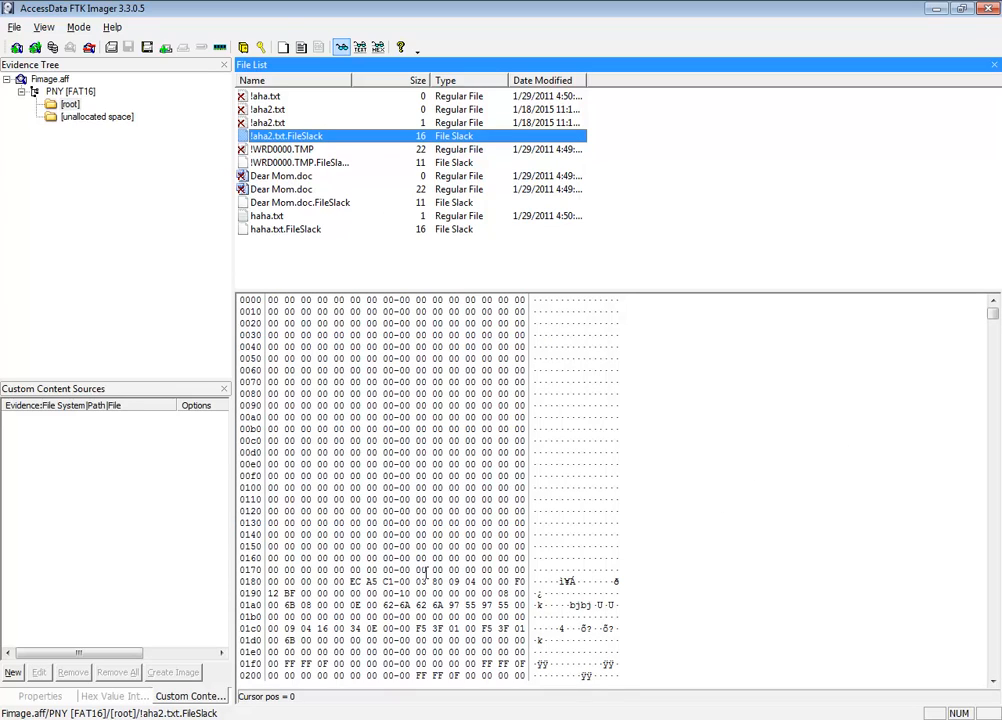
scroll(997, 643, "down", 20)
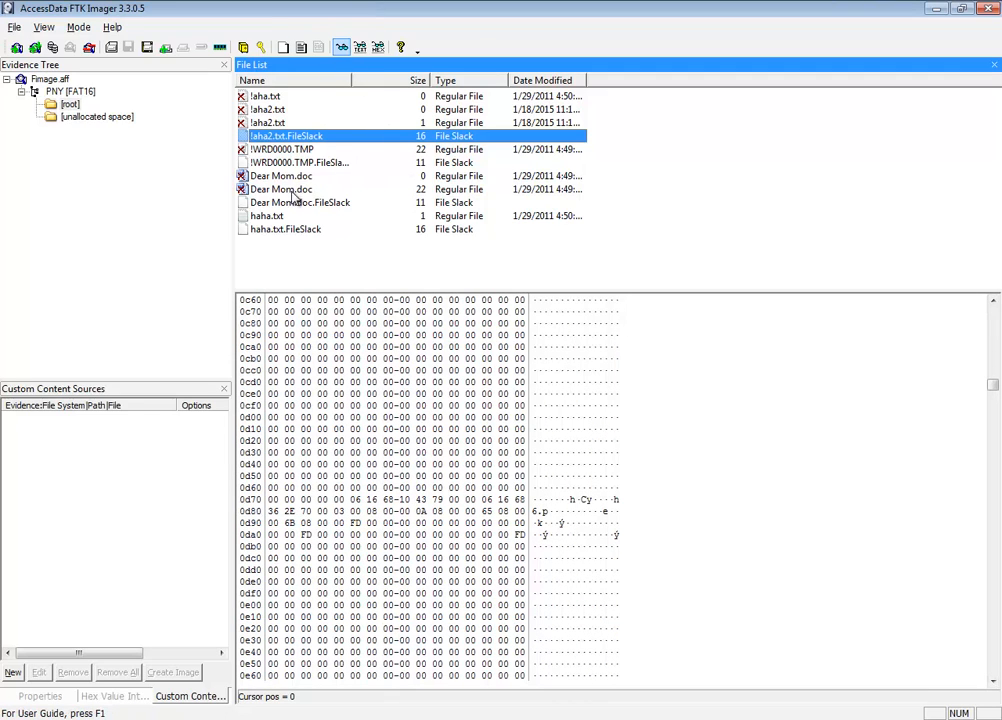
- View haha.txt in the plain text and hex viewing modes, and return to automatic viewer selection
left_click(268, 218)
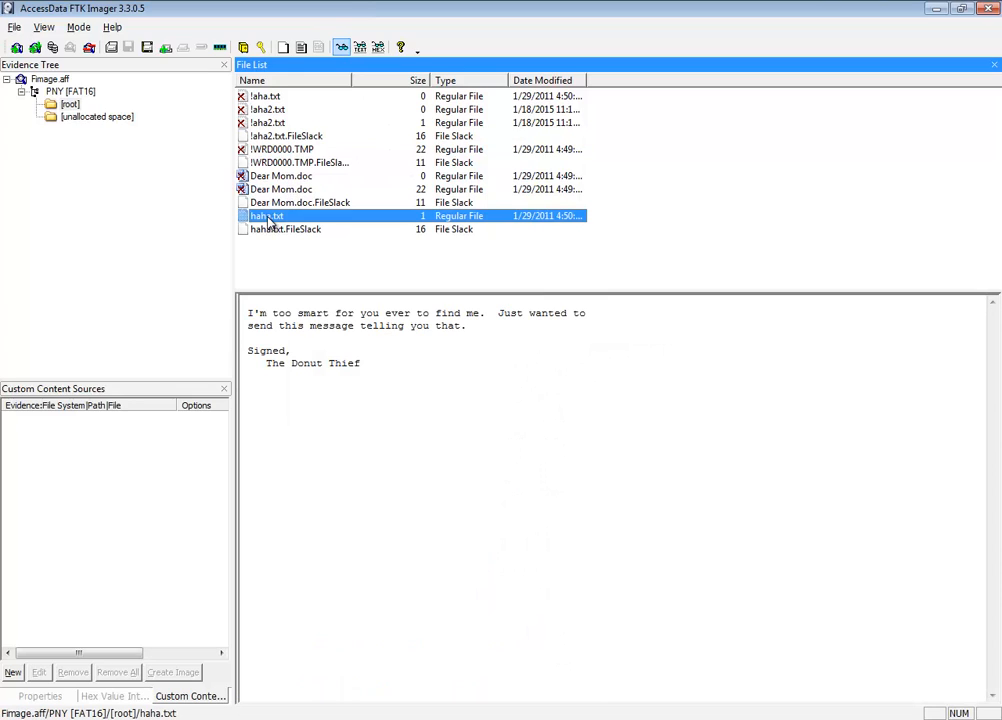
left_click(360, 49)
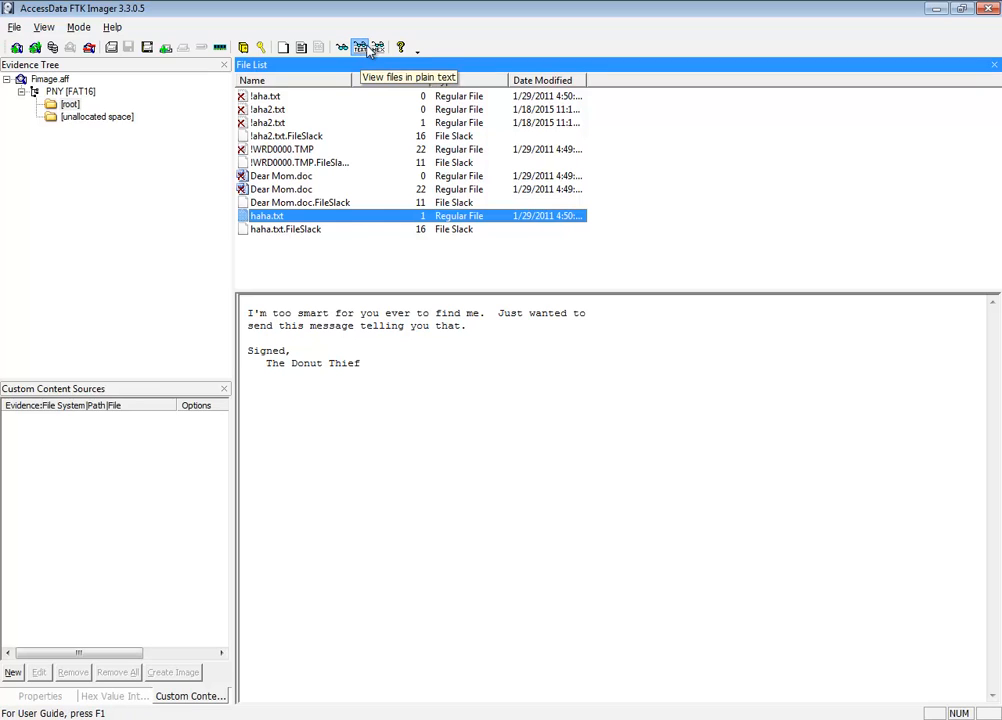
left_click(380, 48)
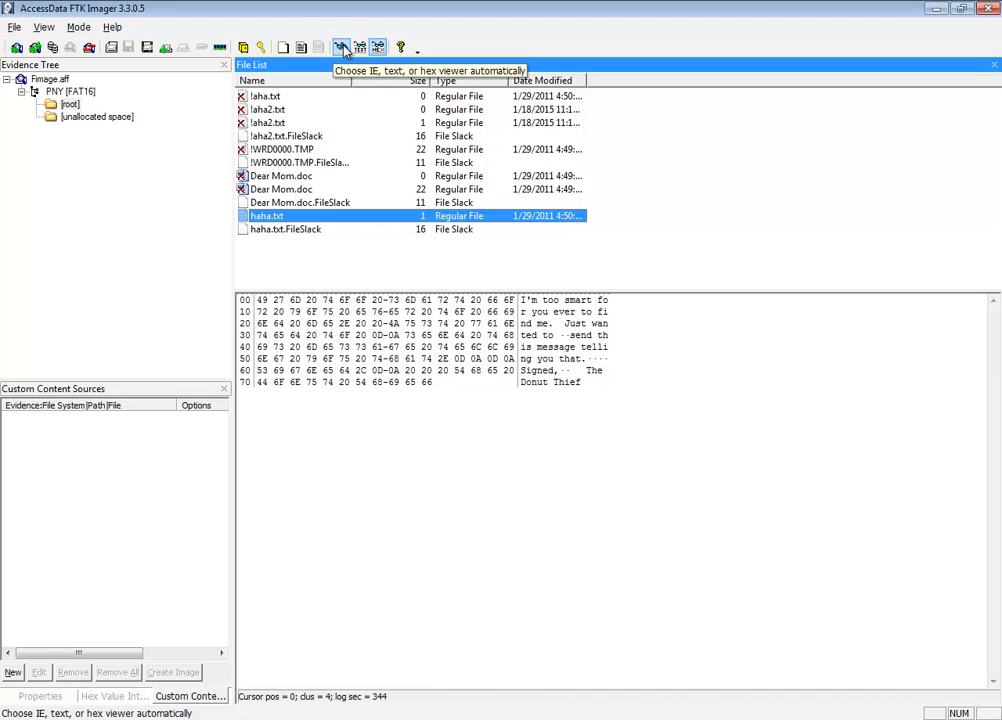
left_click(340, 50)
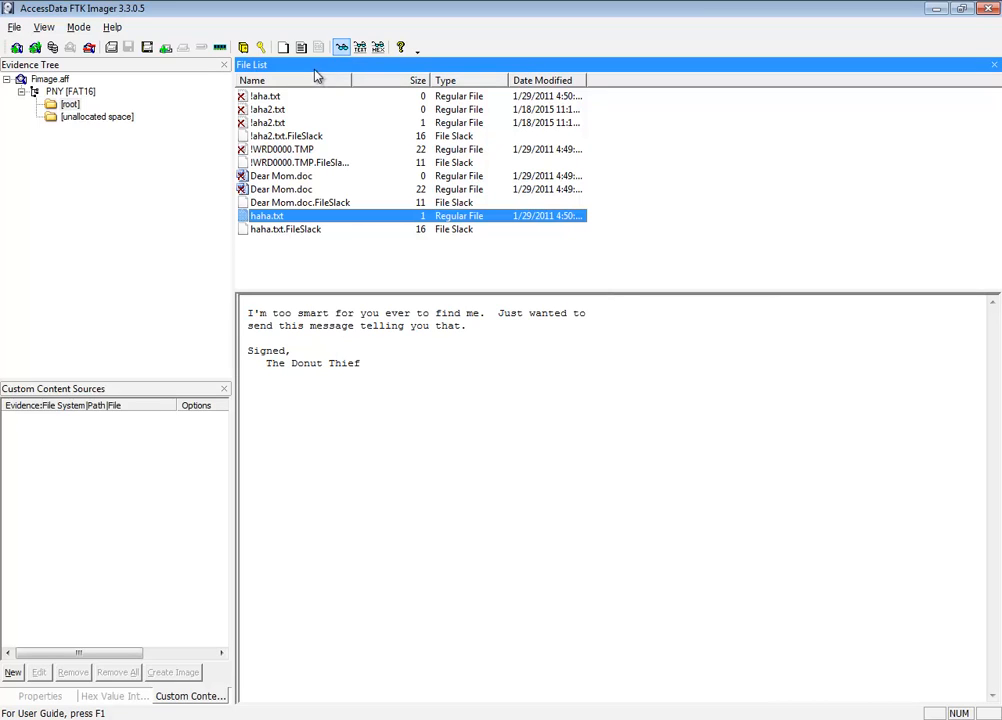
- List the [unallocated space] entries with a wider Type column and examine the raw data of entry 00005
left_click(90, 117)
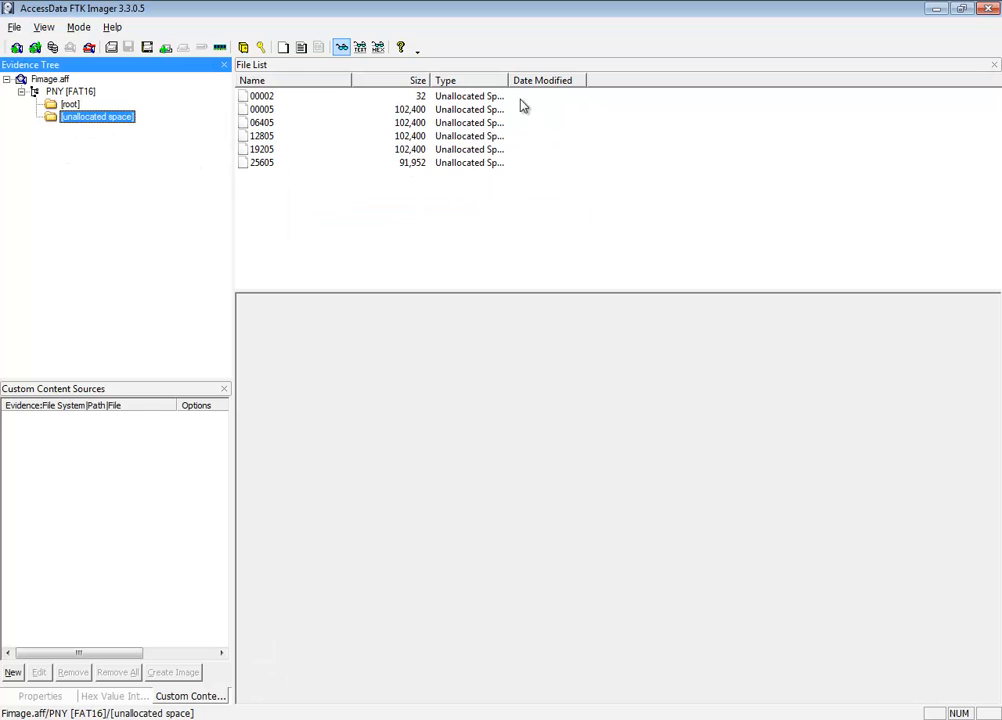
left_click_drag(508, 80, 546, 80)
left_click(262, 111)
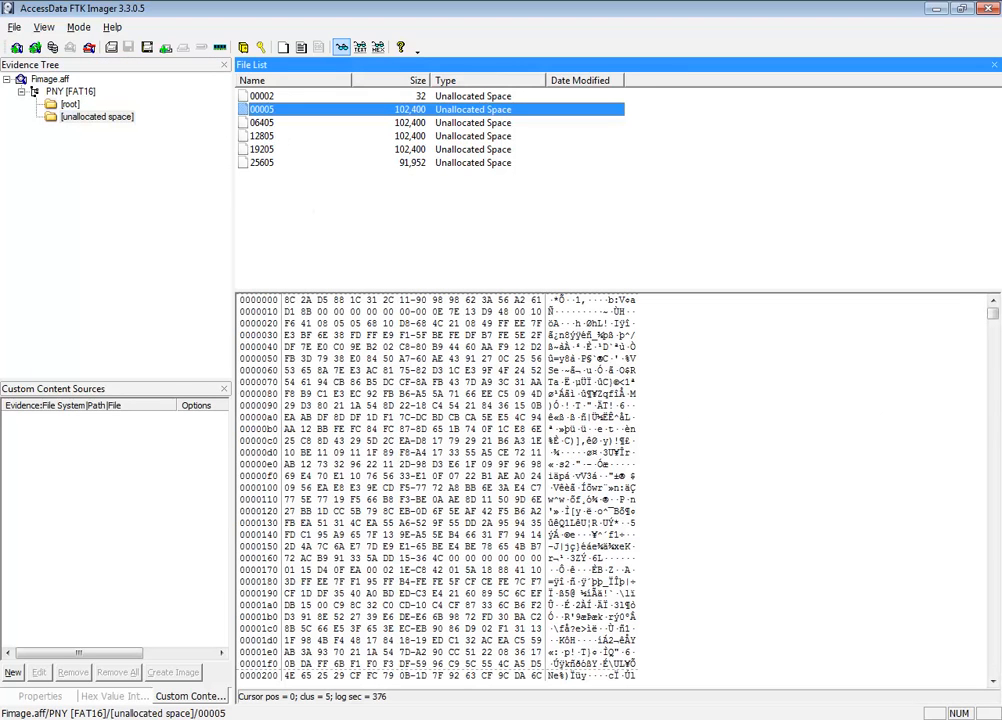
scroll(999, 379, "down", 20)
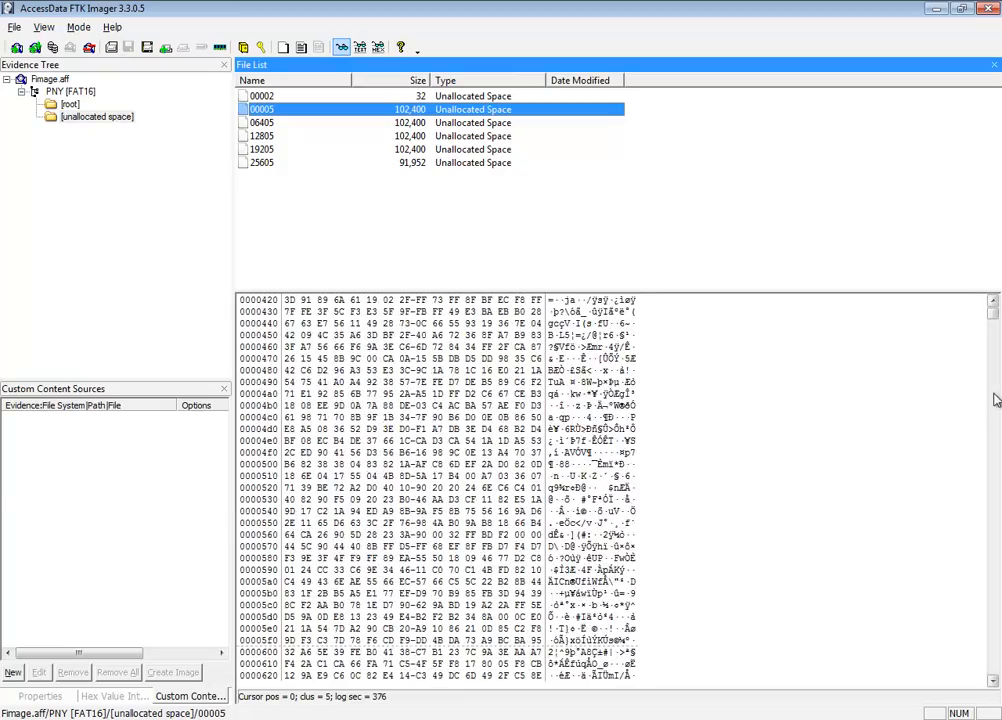
scroll(996, 461, "down", 20)
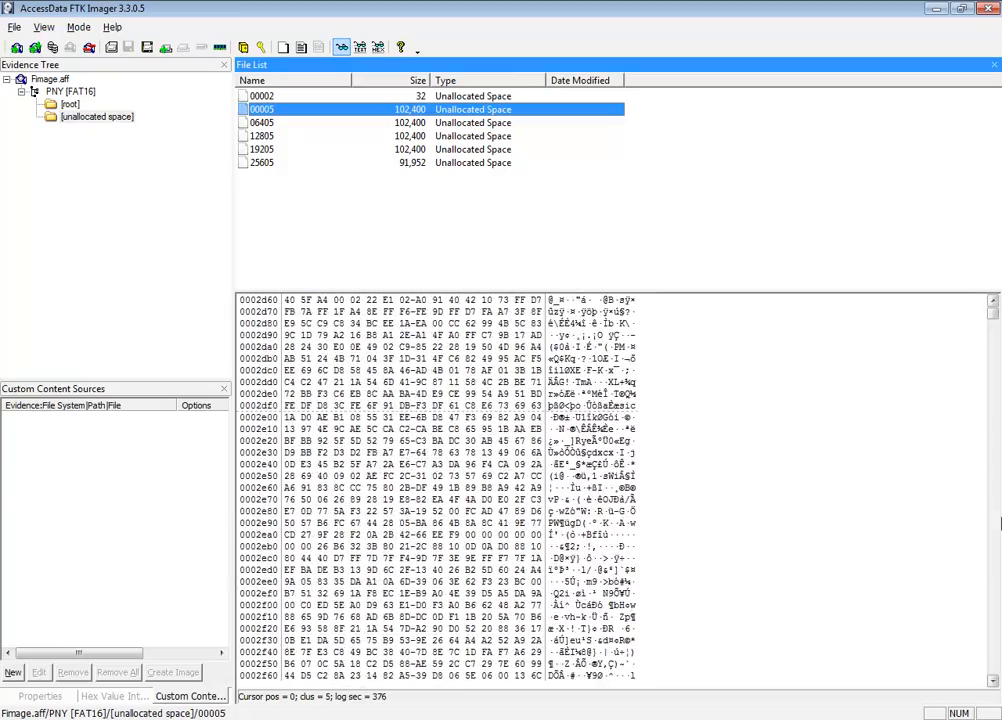
scroll(996, 528, "down", 20)
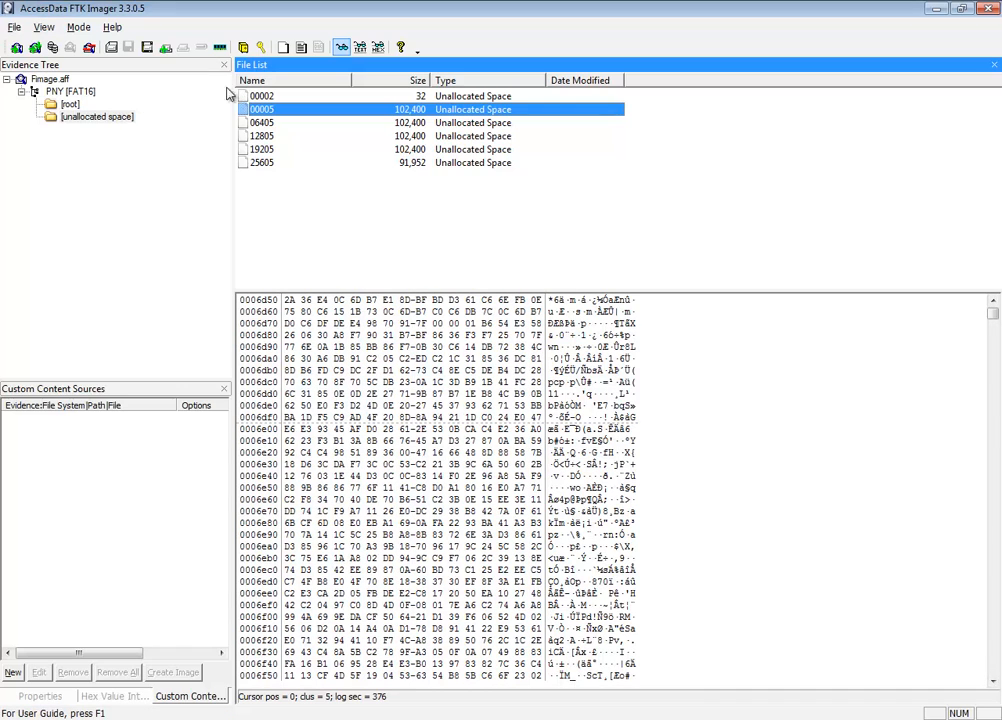
- List the file system items of the PNY [FAT16] volume and review the available viewing and export commands
left_click(66, 91)
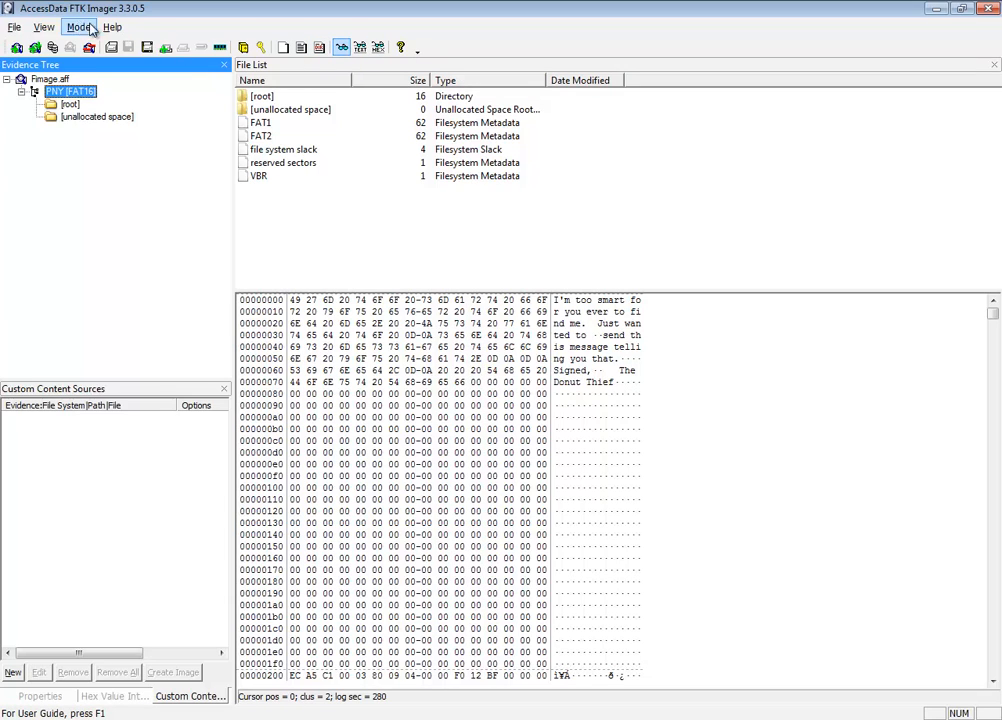
left_click(44, 28)
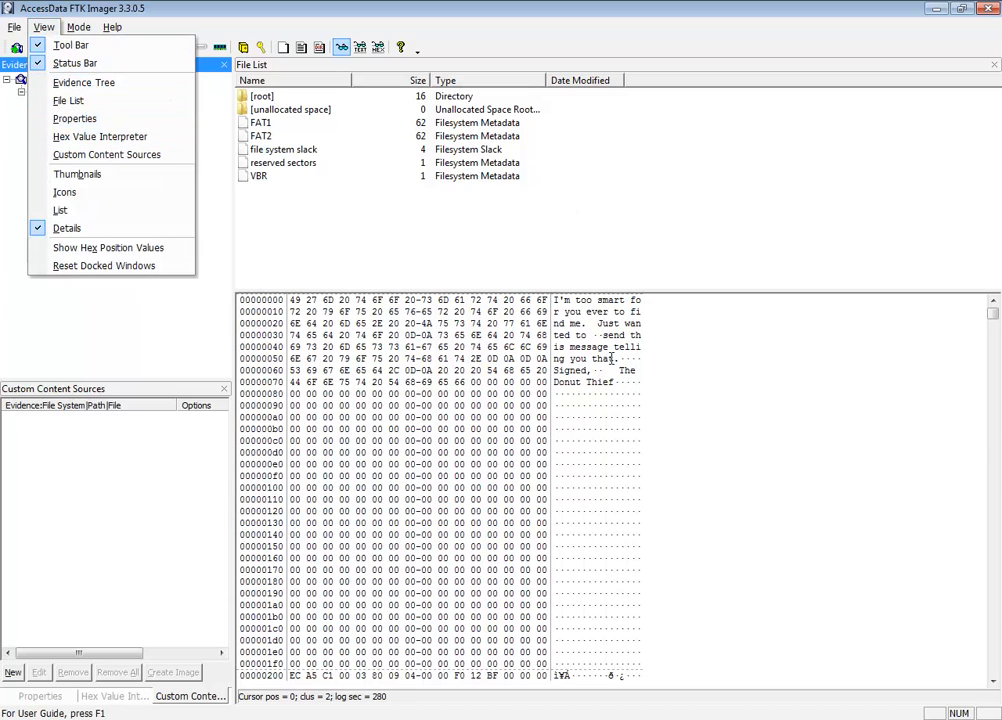
left_click(110, 82)
left_click(80, 28)
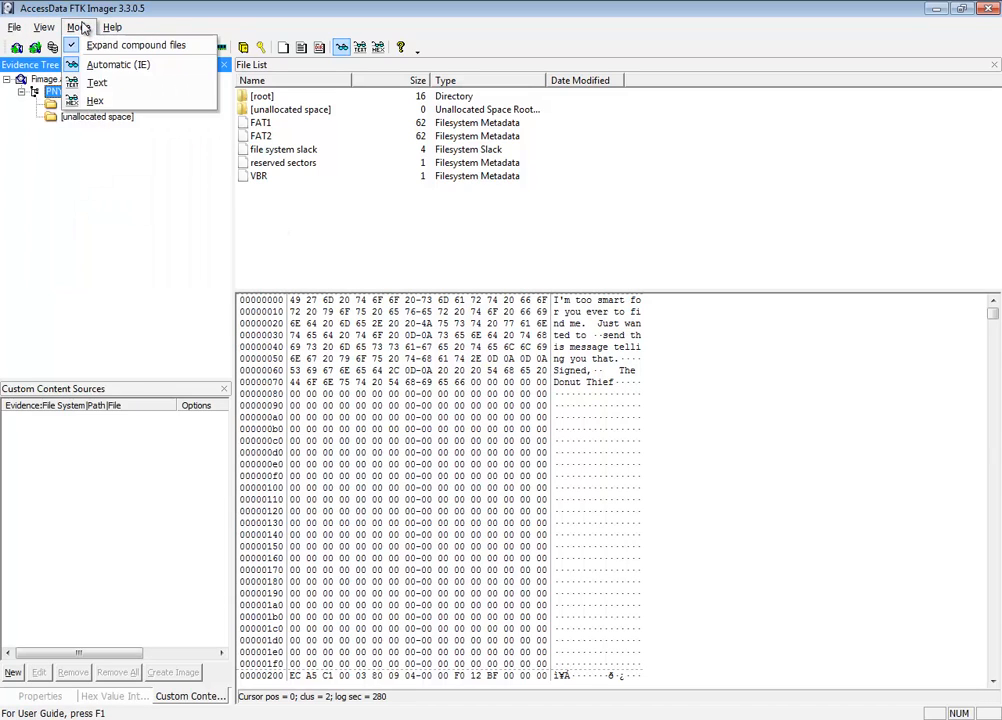
mouse_move(17, 30)
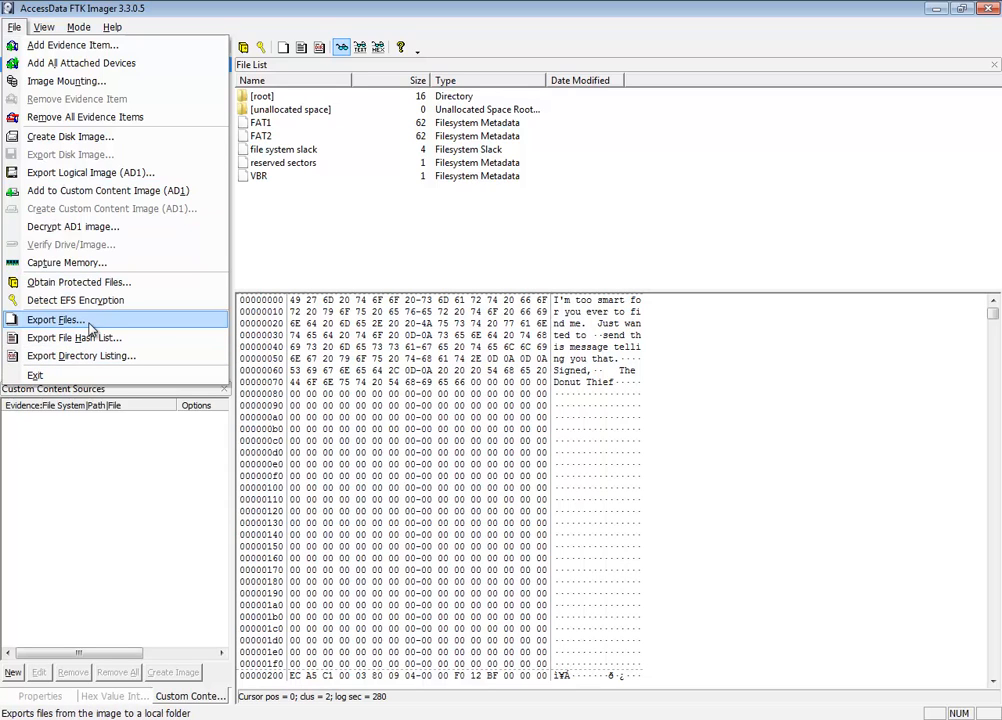
left_click(537, 161)
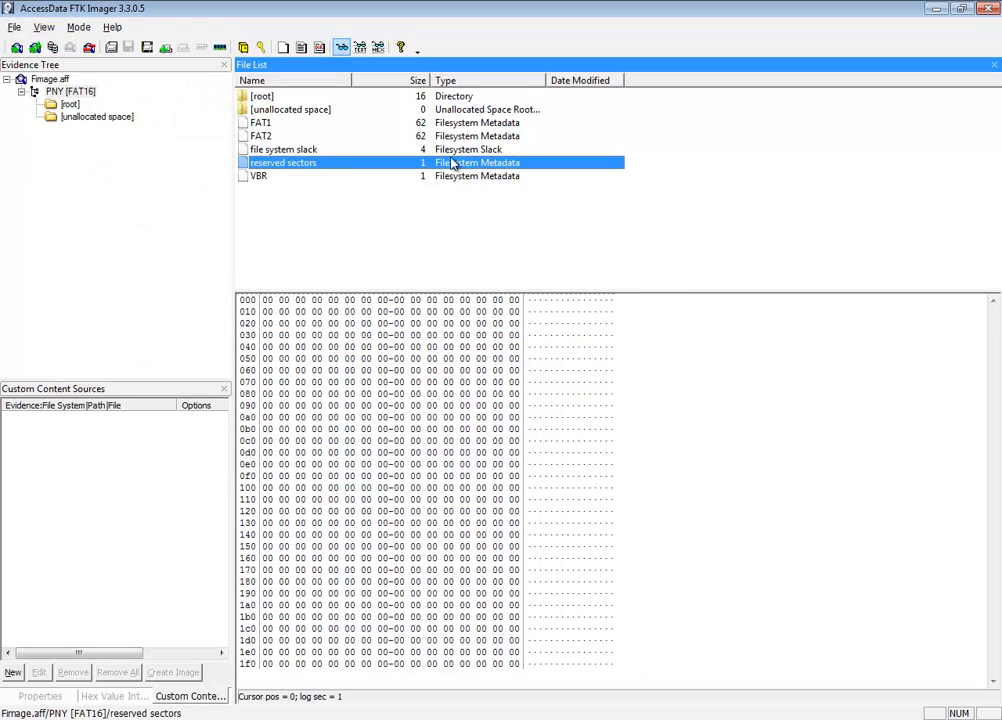
left_click(69, 92)
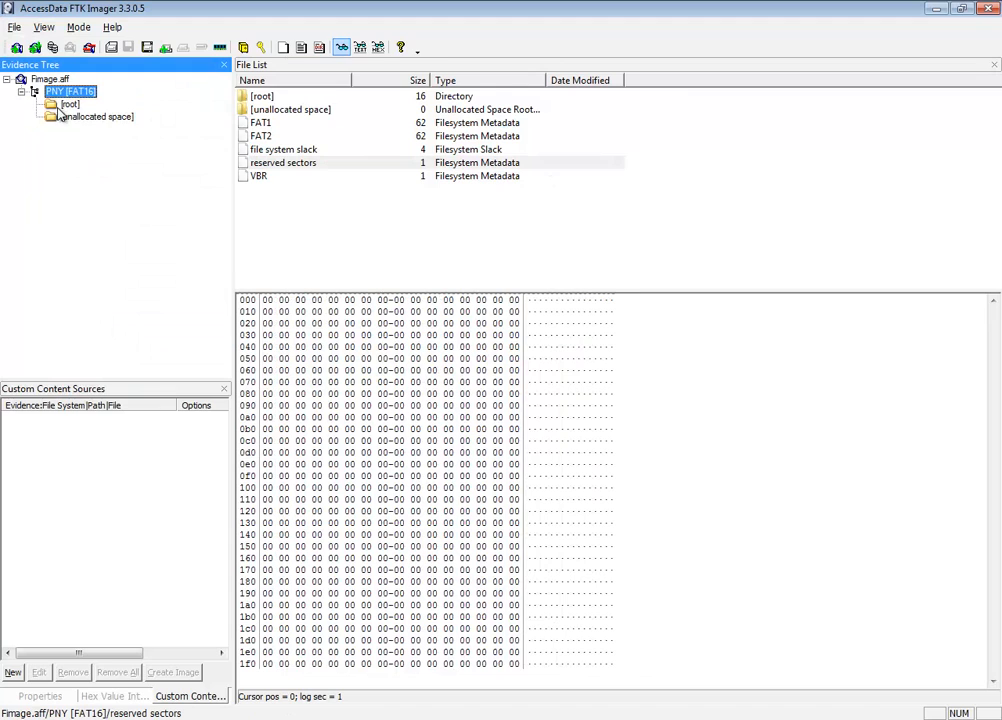
- Export the zero-size deleted Dear Mom.doc from the [root] folder to C:\aaa\jjj and dismiss the export results
left_click(69, 105)
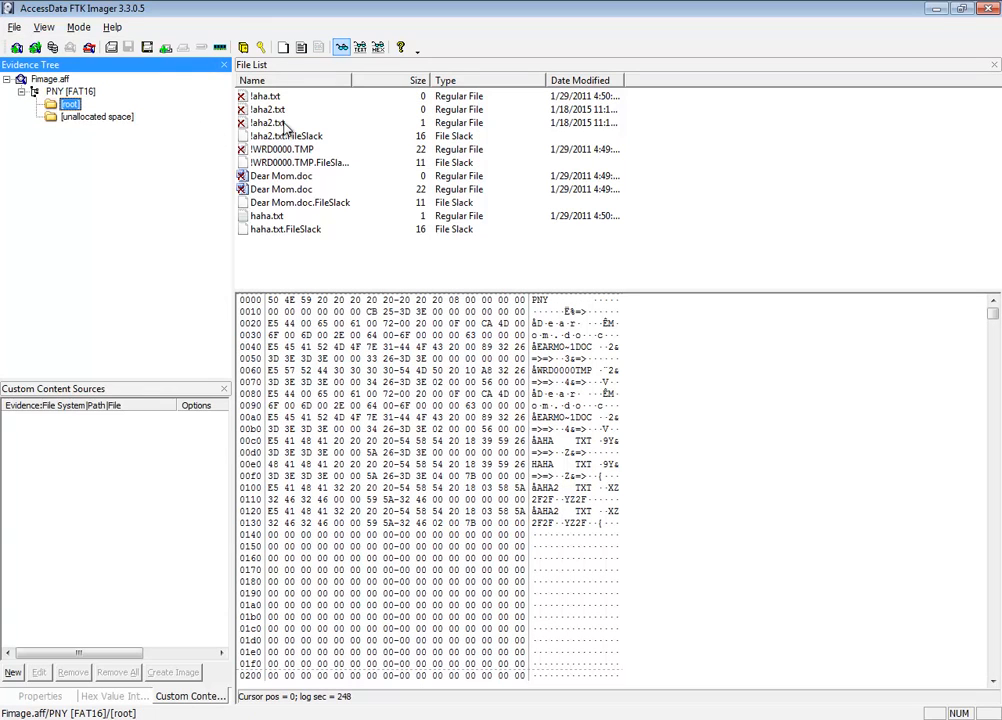
left_click(290, 180)
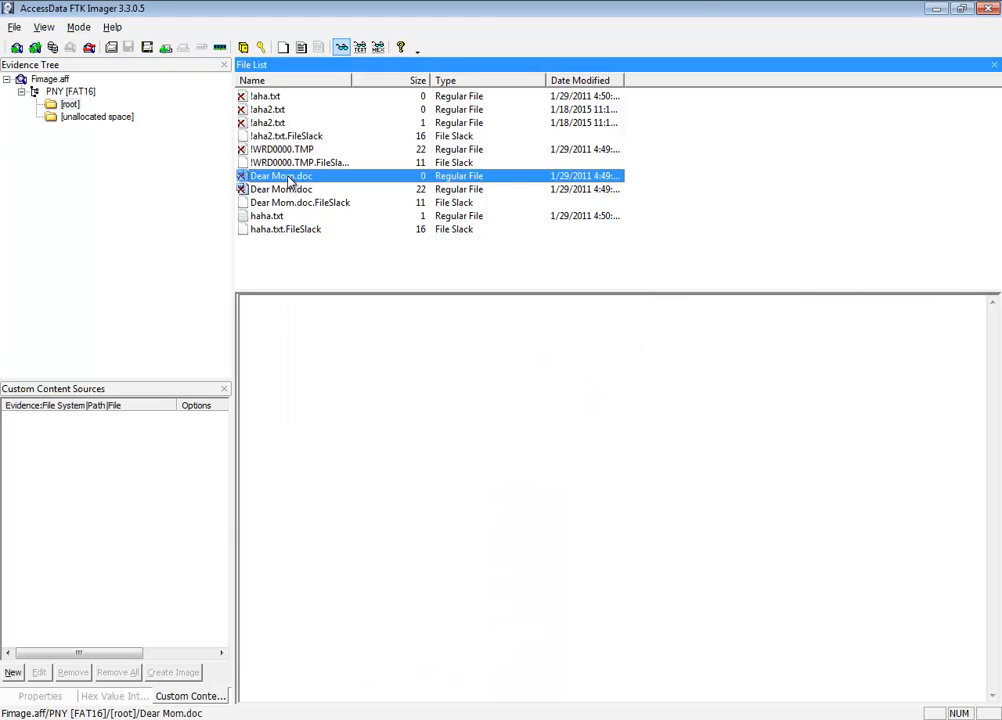
right_click(289, 180)
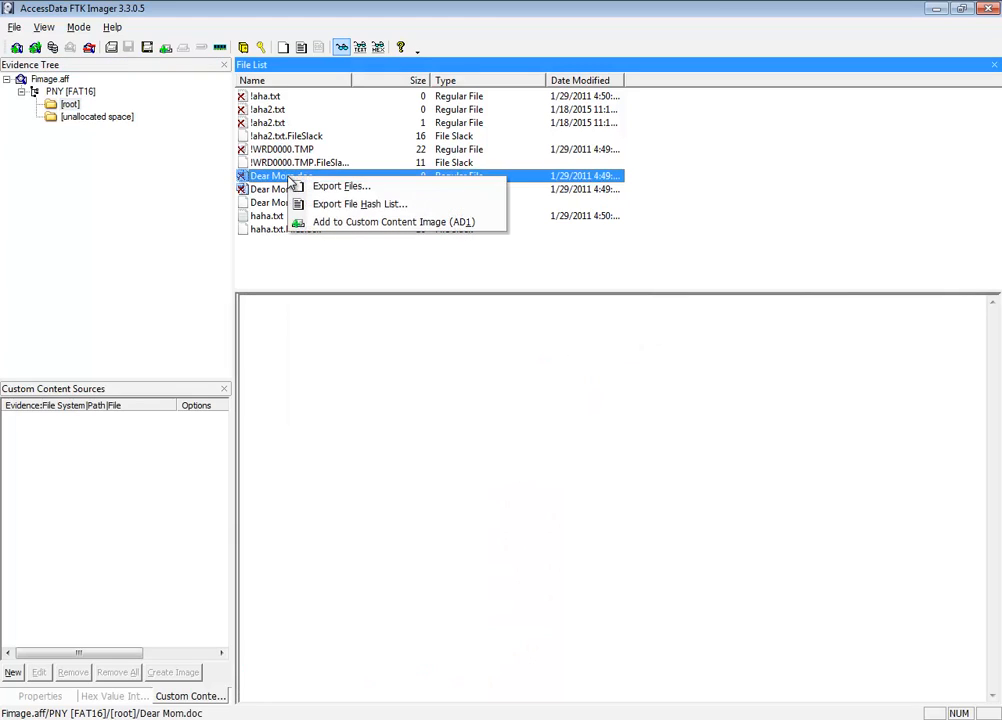
left_click(355, 190)
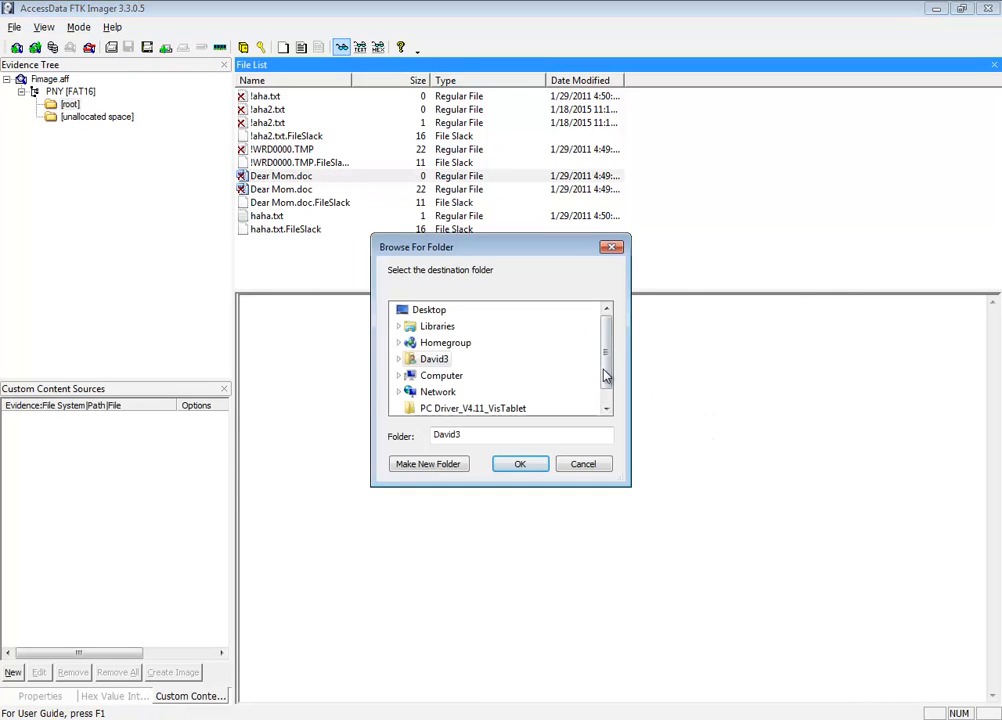
left_click(606, 407)
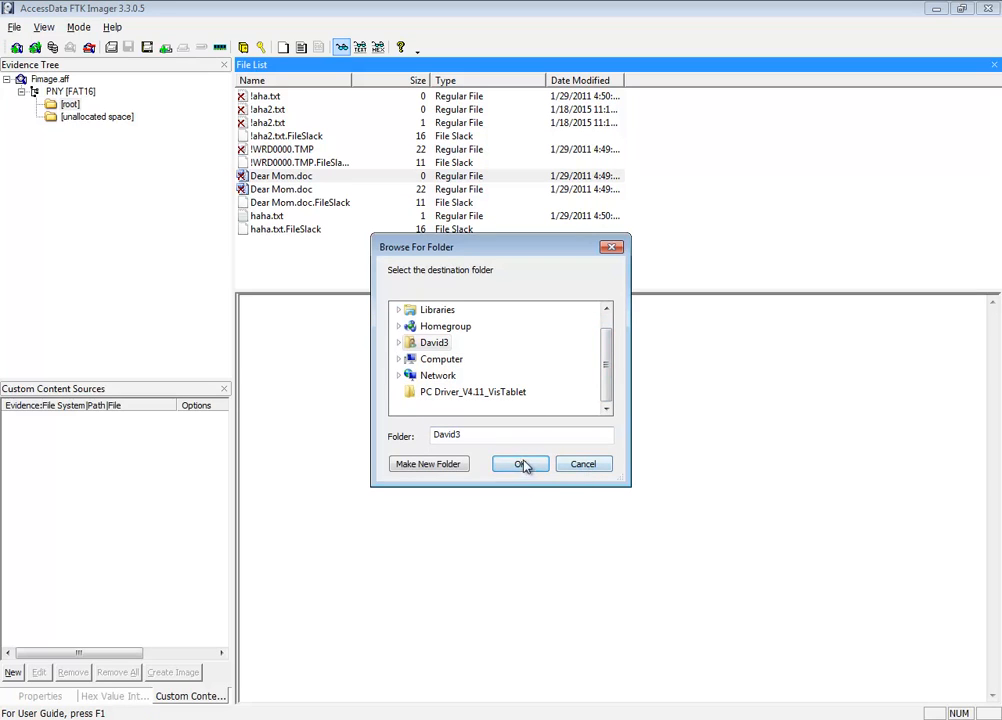
left_click(447, 366)
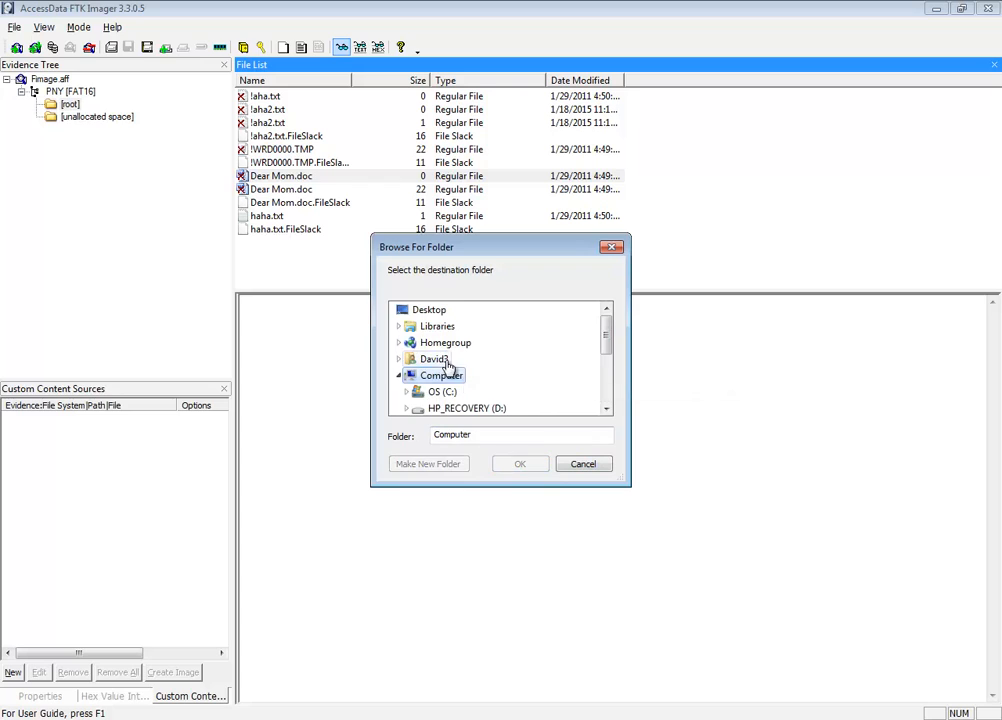
left_click(445, 394)
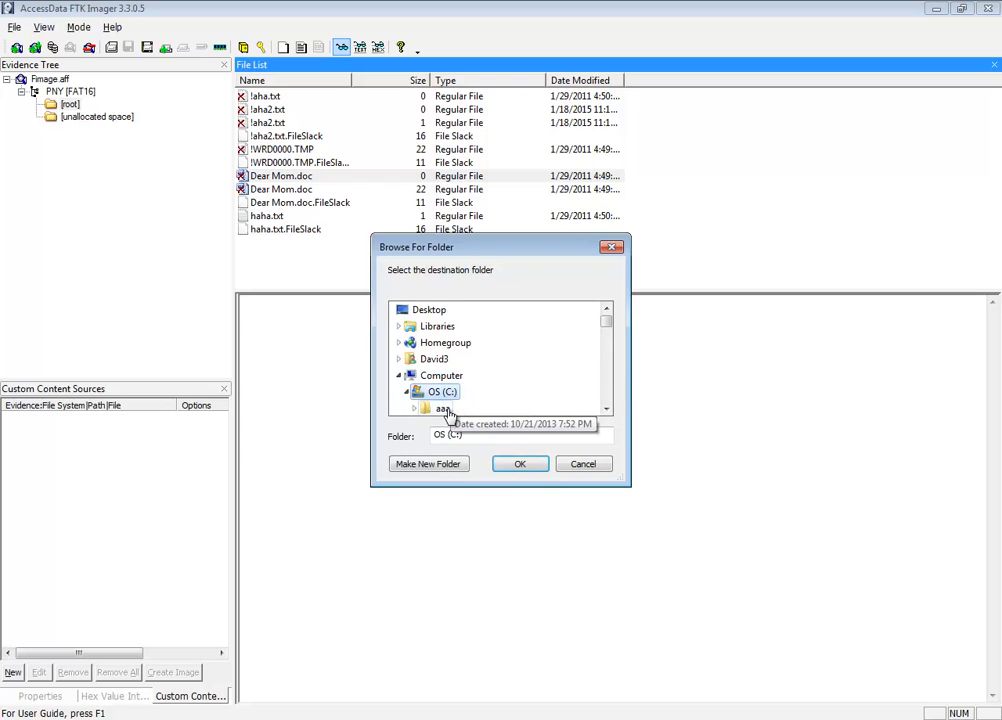
left_click(447, 410)
left_click(449, 411)
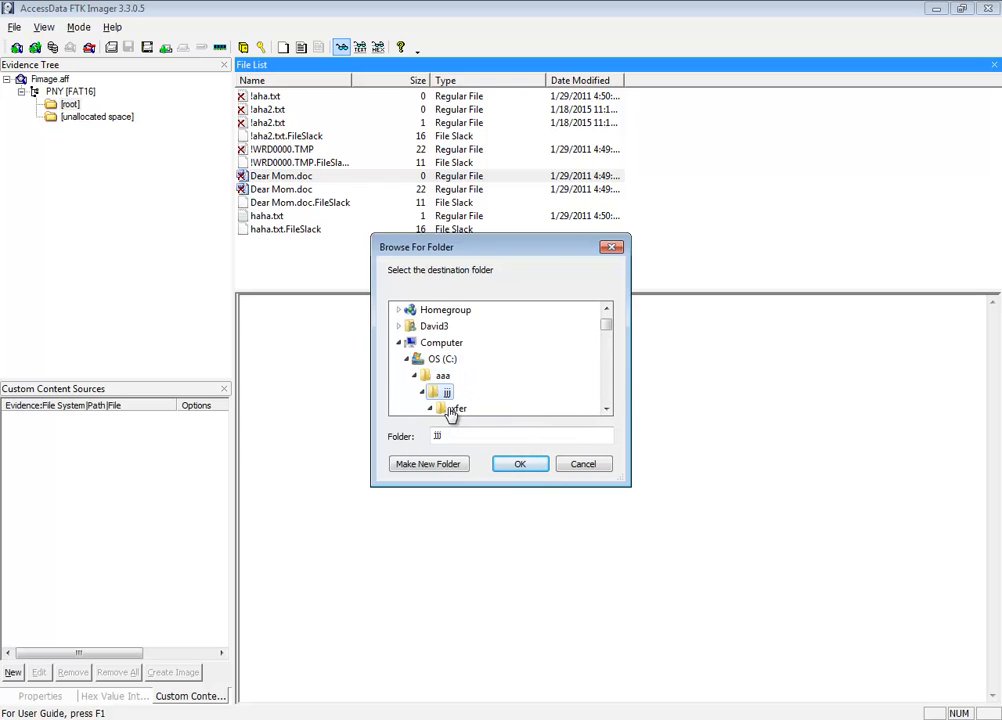
left_click(530, 466)
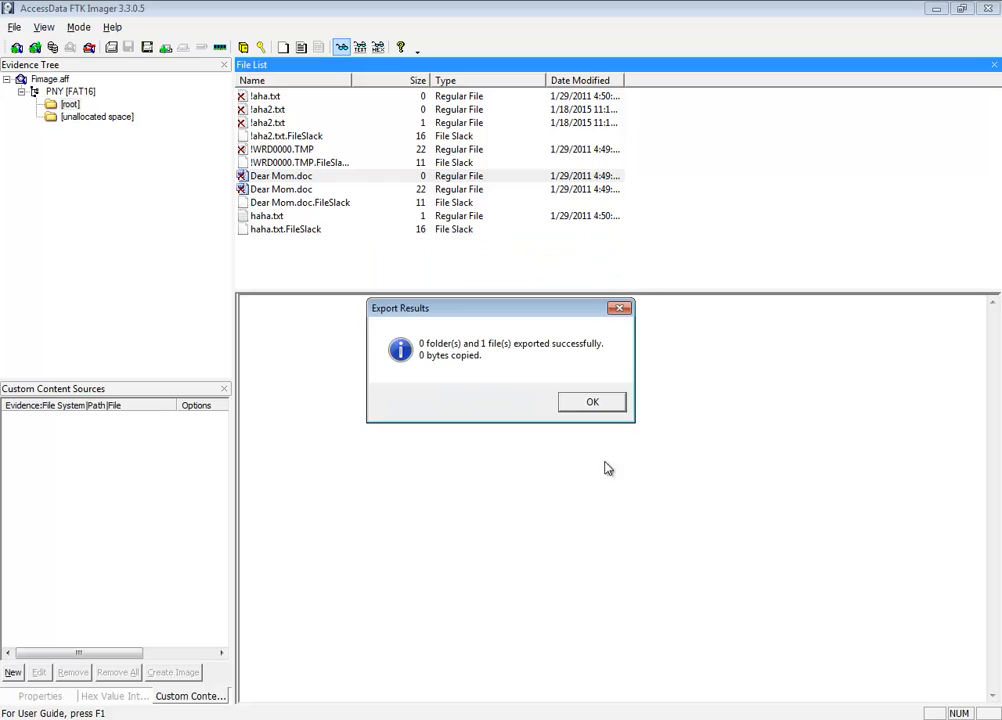
left_click(606, 404)
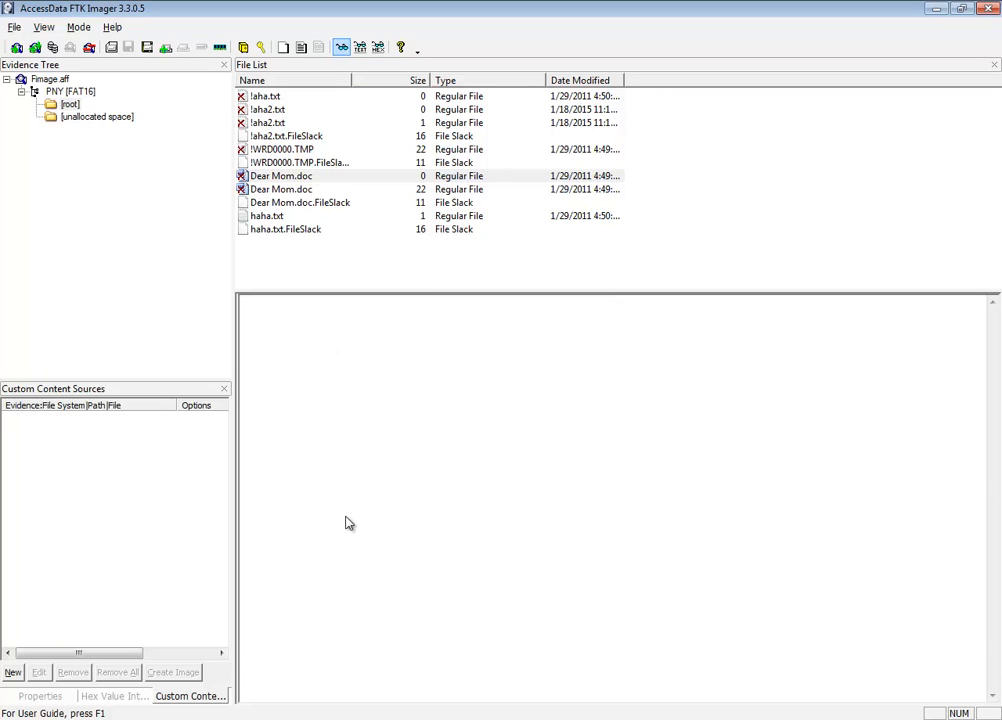
- Switch to the Windows Explorer window of C:\jjj and look through its contents for the exported Dear Mom.doc
left_click(115, 719)
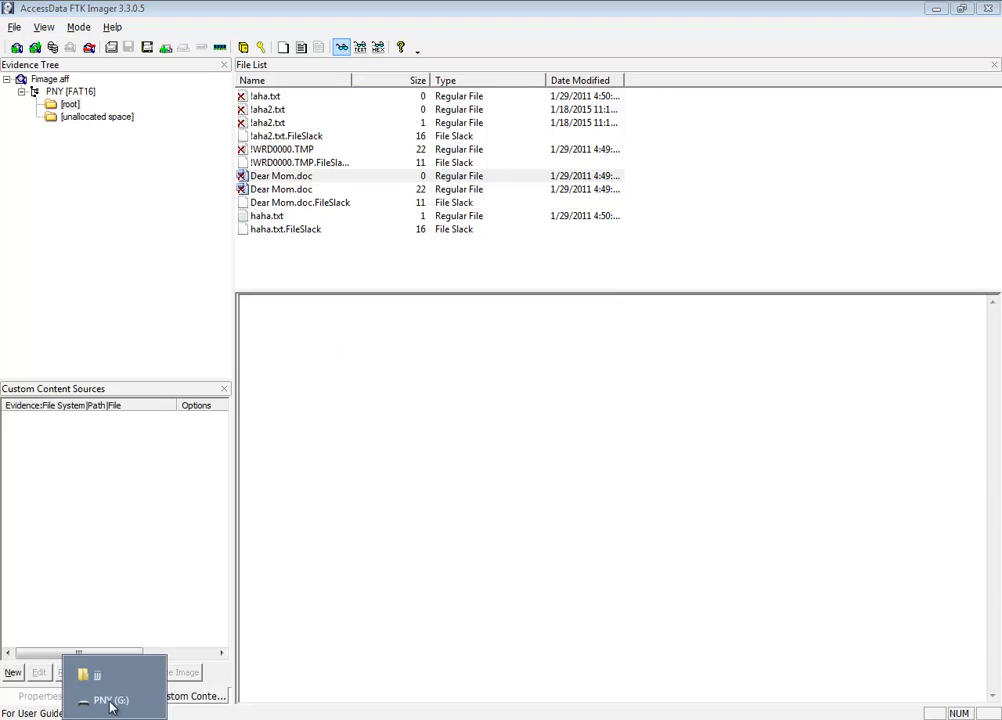
left_click(84, 675)
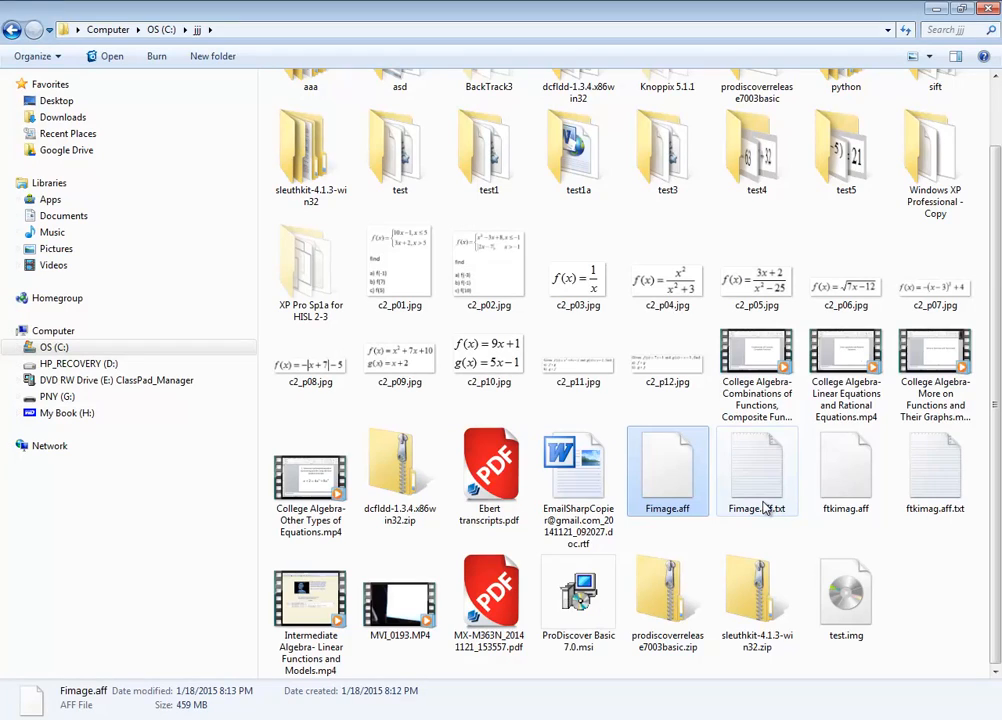
scroll(760, 508, "up", 1)
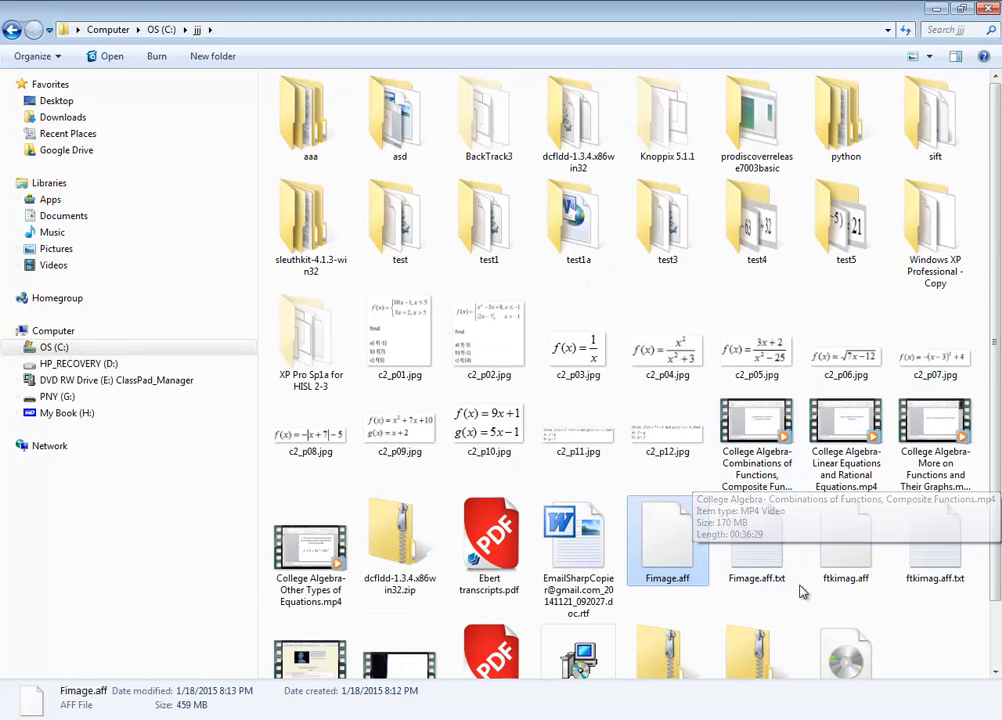
scroll(798, 584, "down", 1)
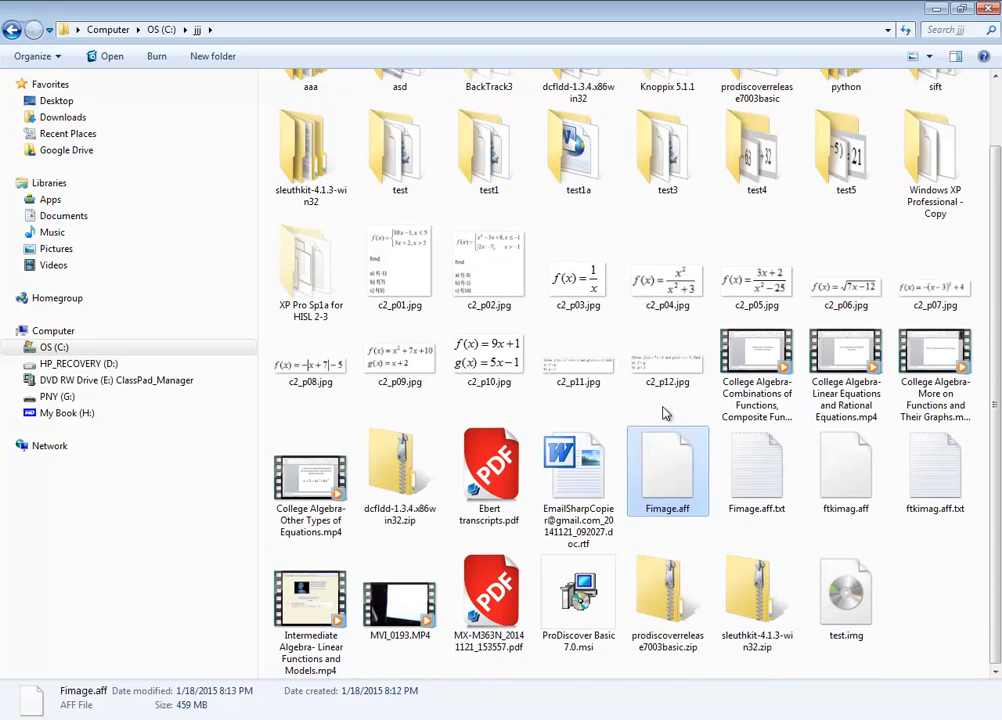
scroll(668, 406, "up", 1)
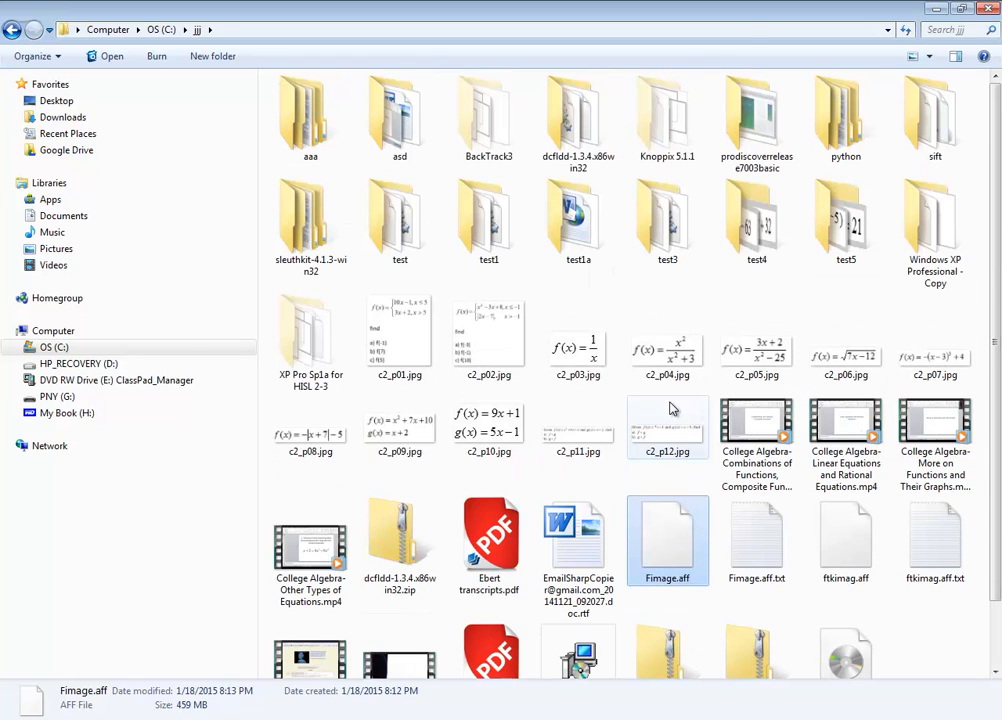
- Show the contents of the C:\jjj folder in List view
left_click(929, 56)
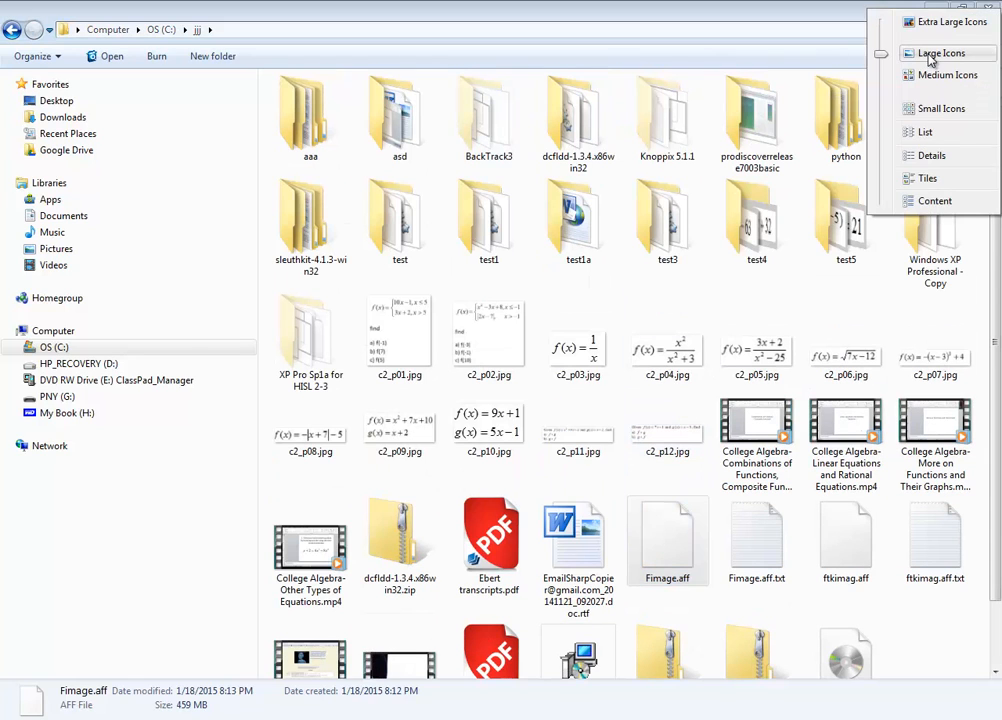
left_click(925, 132)
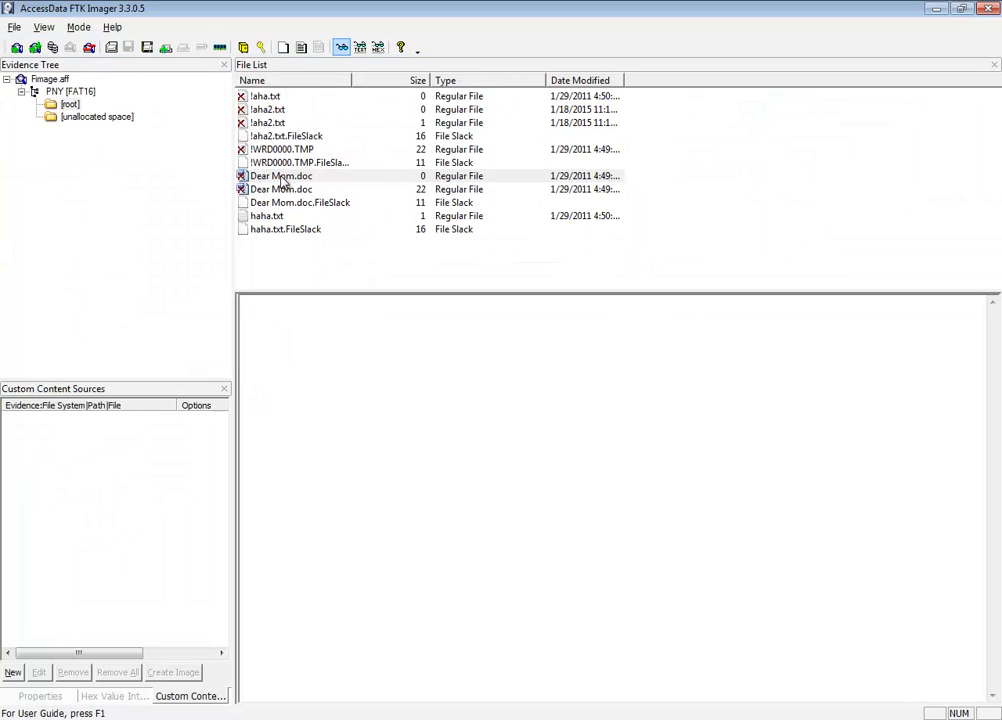
- Switch to FTK Imager, export the deleted Dear Mom.doc of size 22 from [root] to C:\jjj, and dismiss the export results
left_click(284, 178)
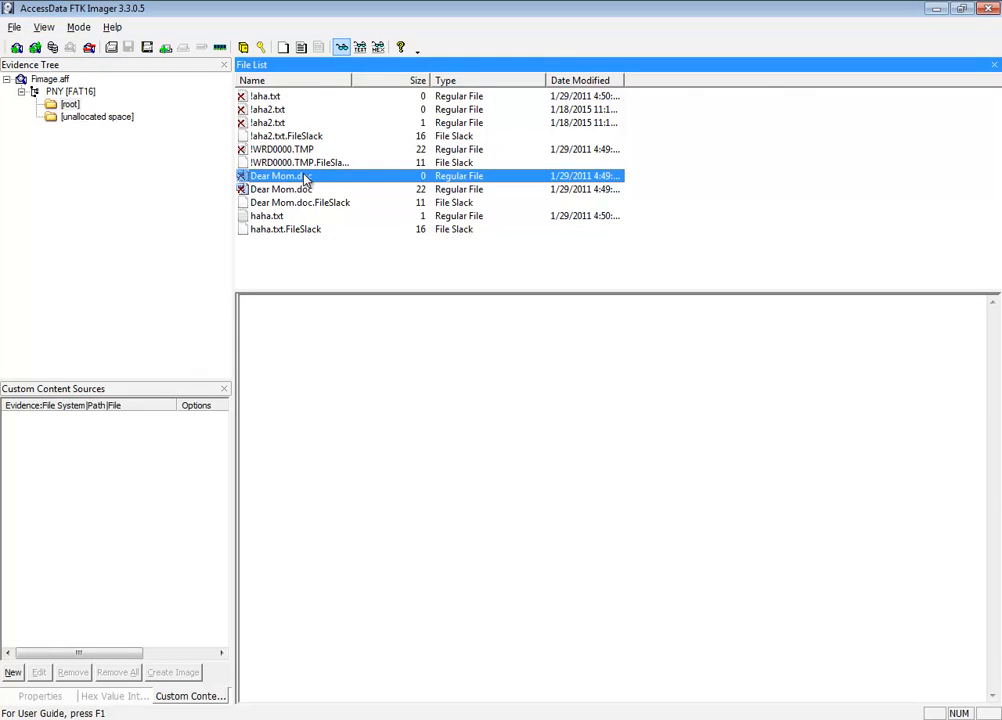
left_click(280, 189)
right_click(283, 190)
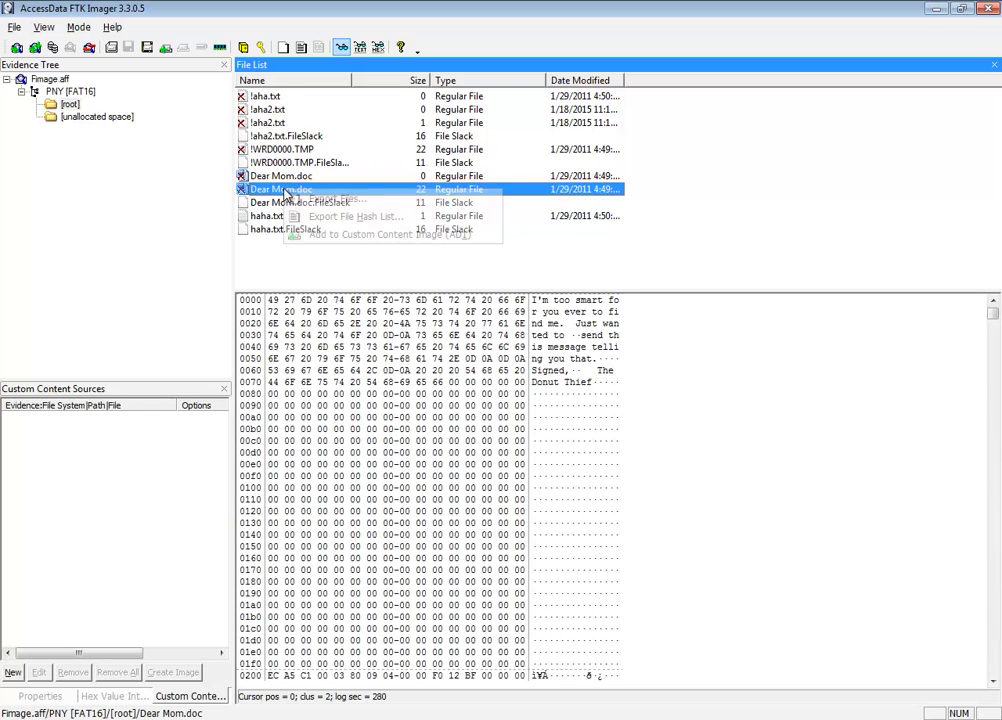
left_click(336, 199)
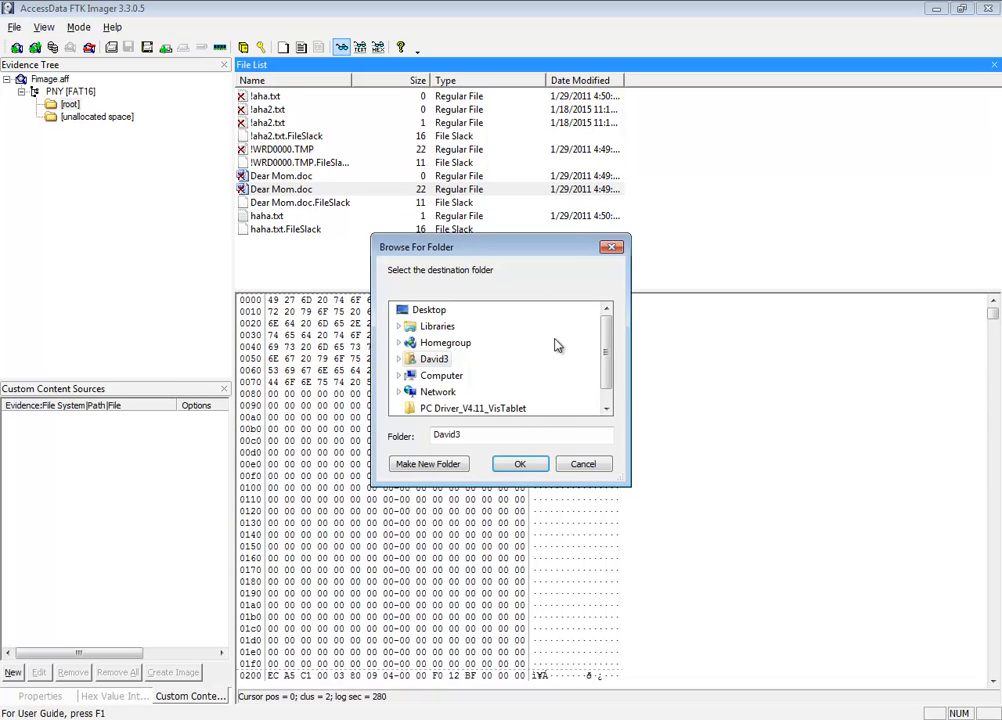
left_click(606, 407)
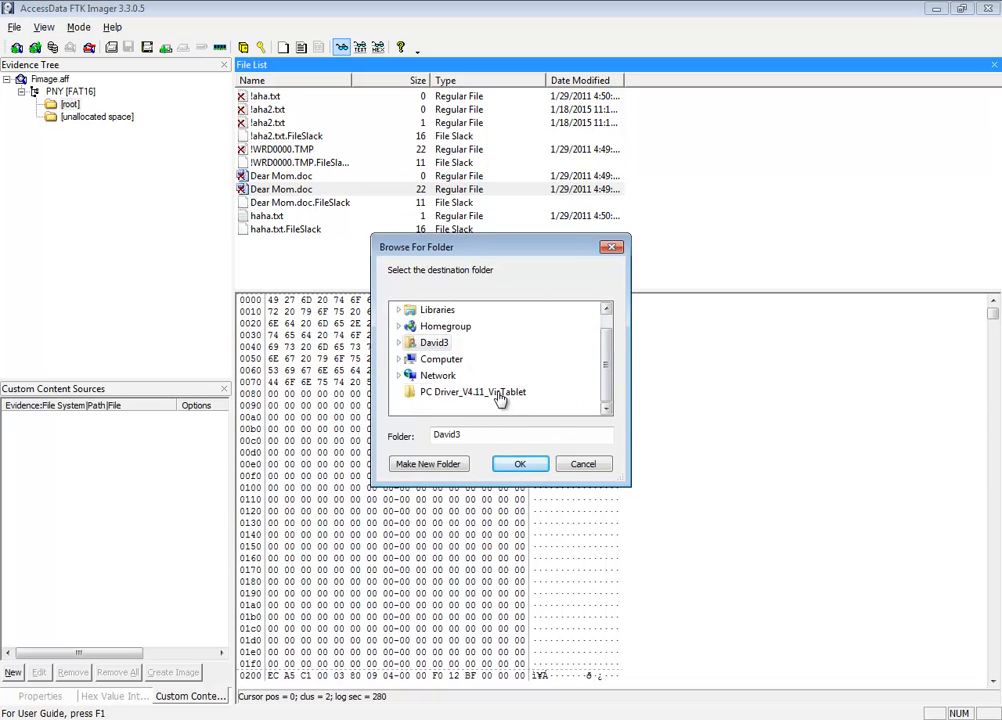
left_click(426, 359)
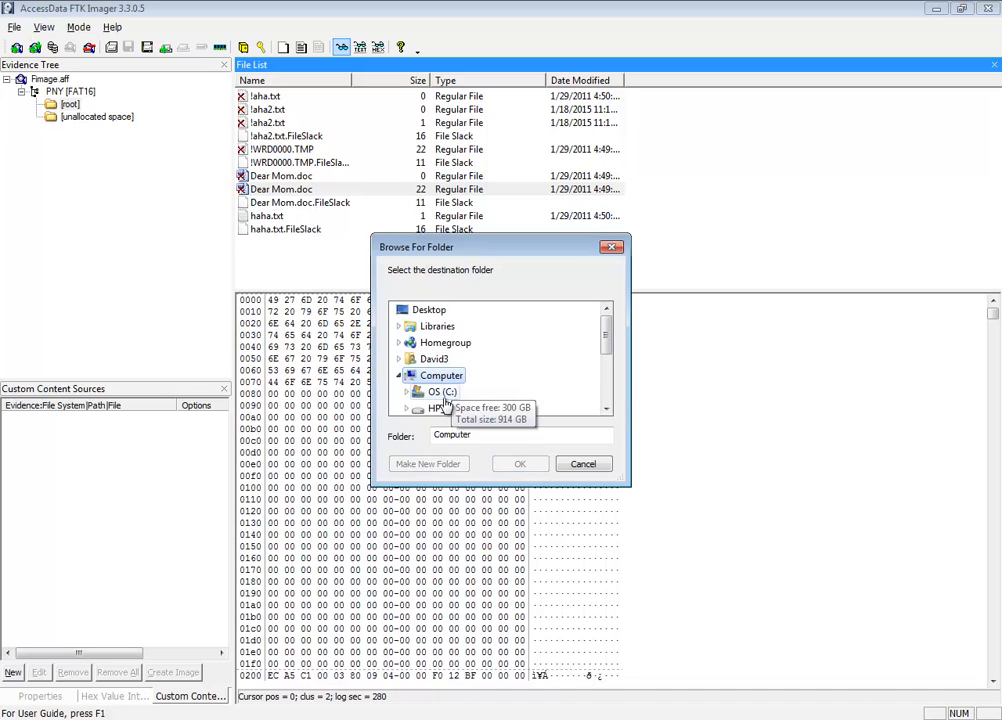
left_click(447, 395)
scroll(612, 393, "down", 7)
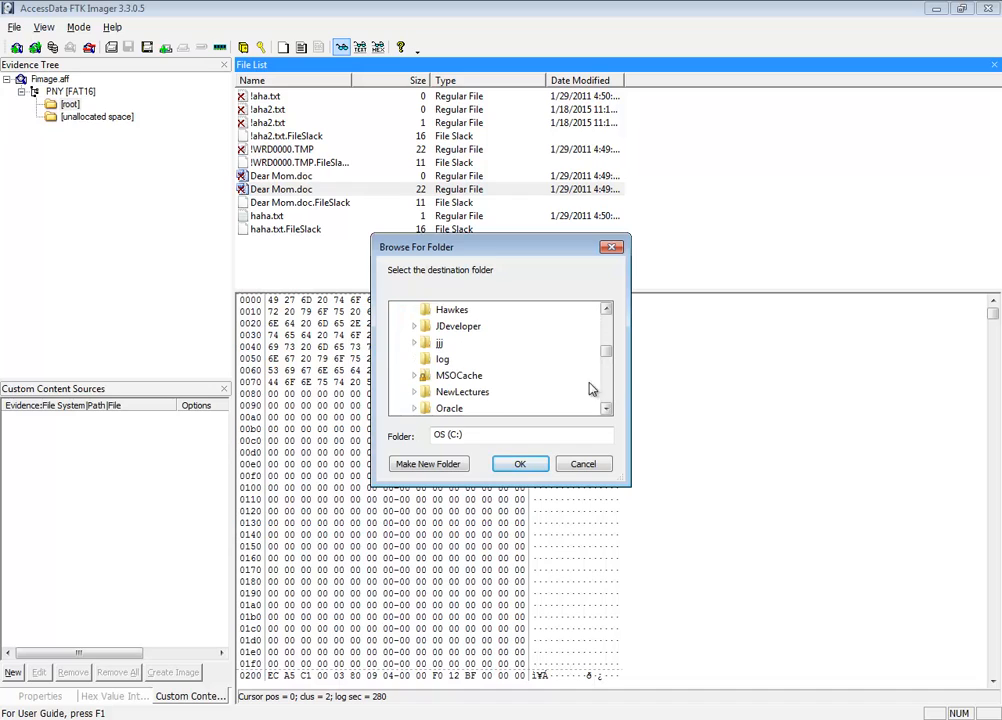
left_click(440, 344)
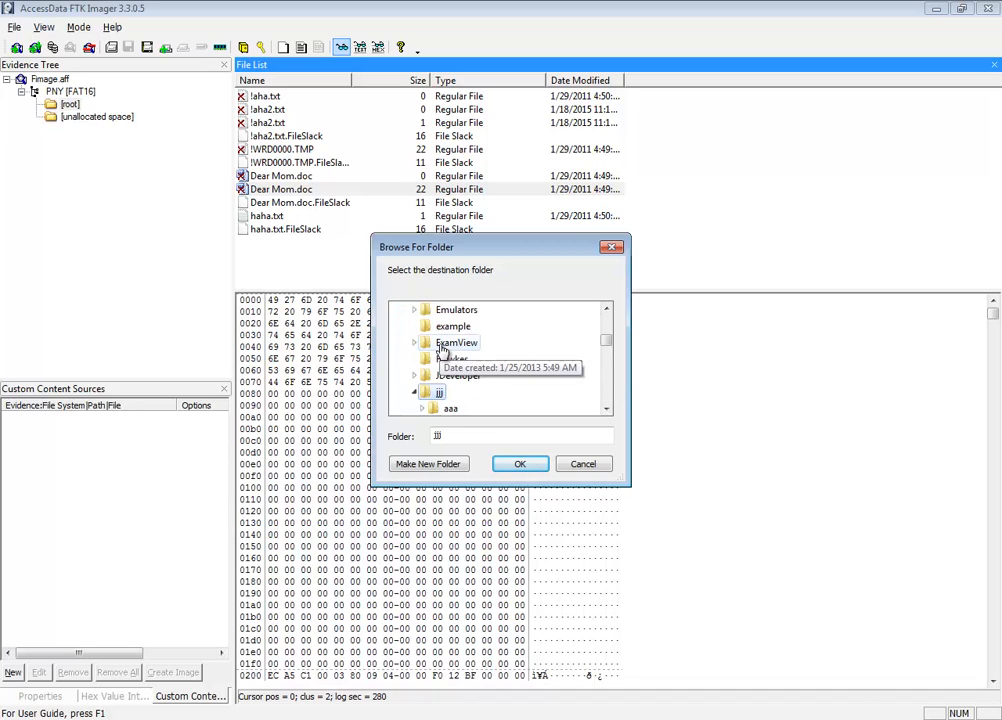
left_click(520, 464)
left_click(592, 401)
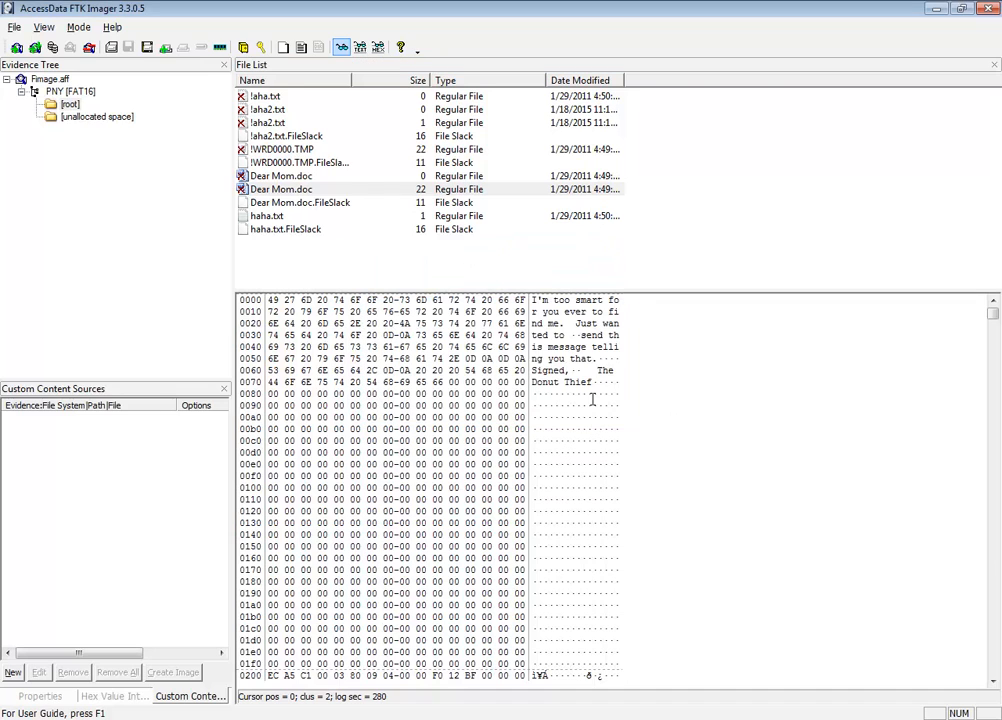
- Switch to Windows Explorer, open the exported Dear Mom.doc in Word with Windows (Default) encoding, read it and close Word
key("alt+Tab")
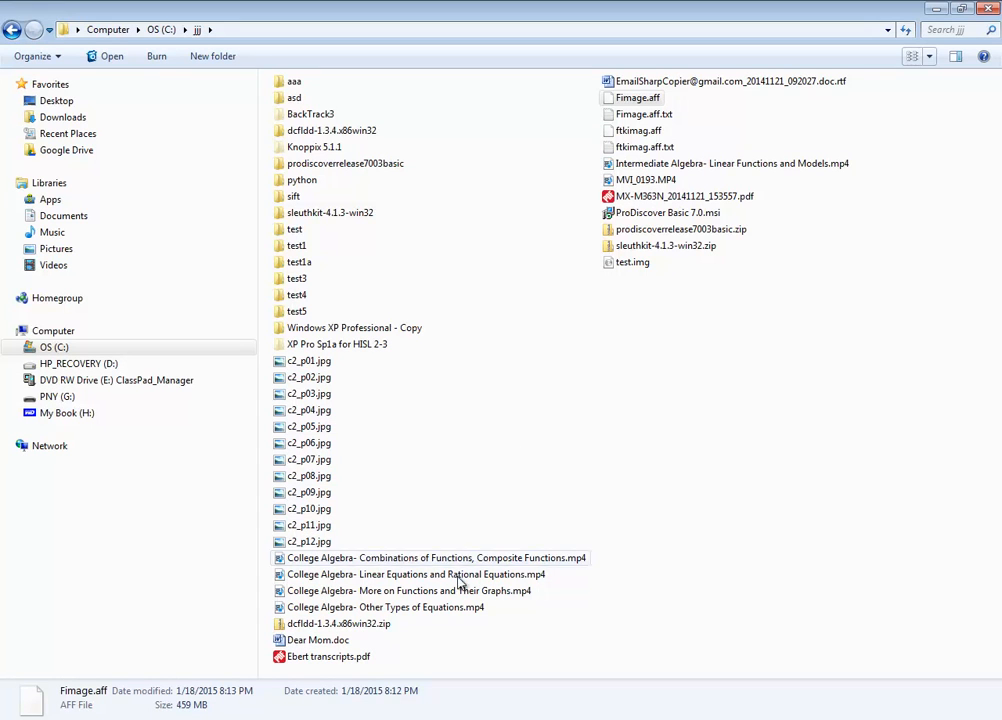
left_click(327, 641)
double_click(327, 641)
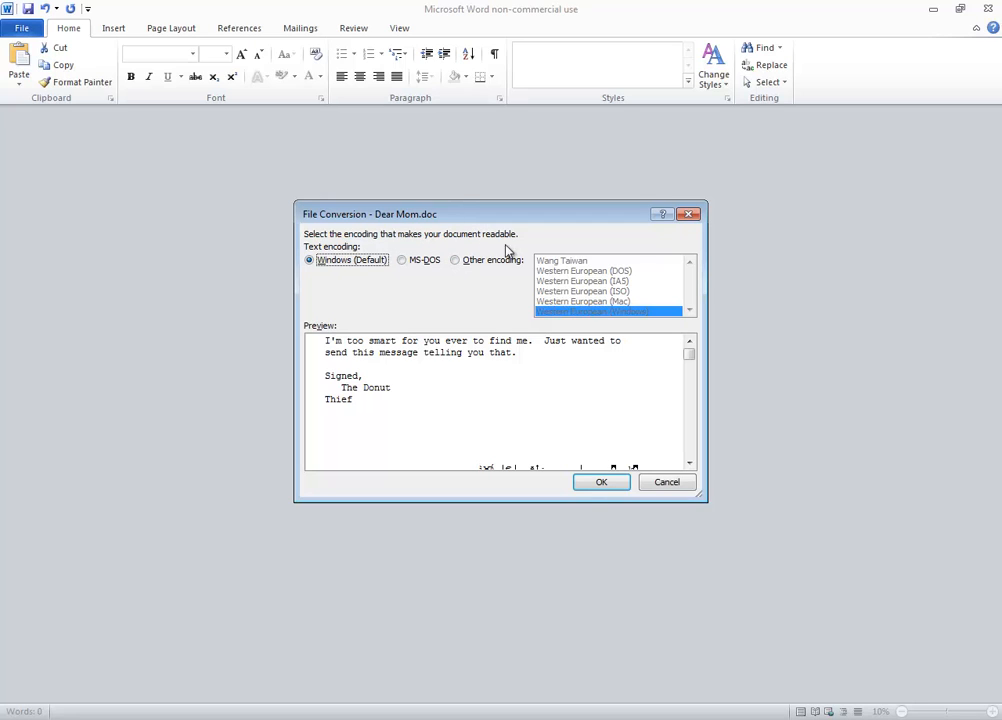
left_click(602, 483)
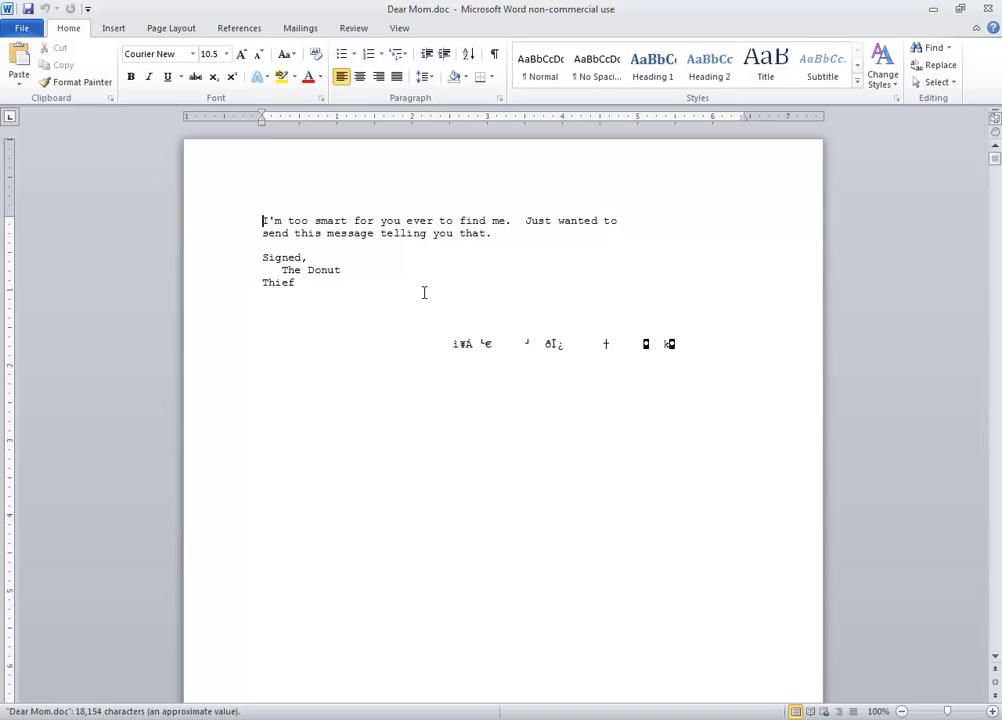
left_click(990, 12)
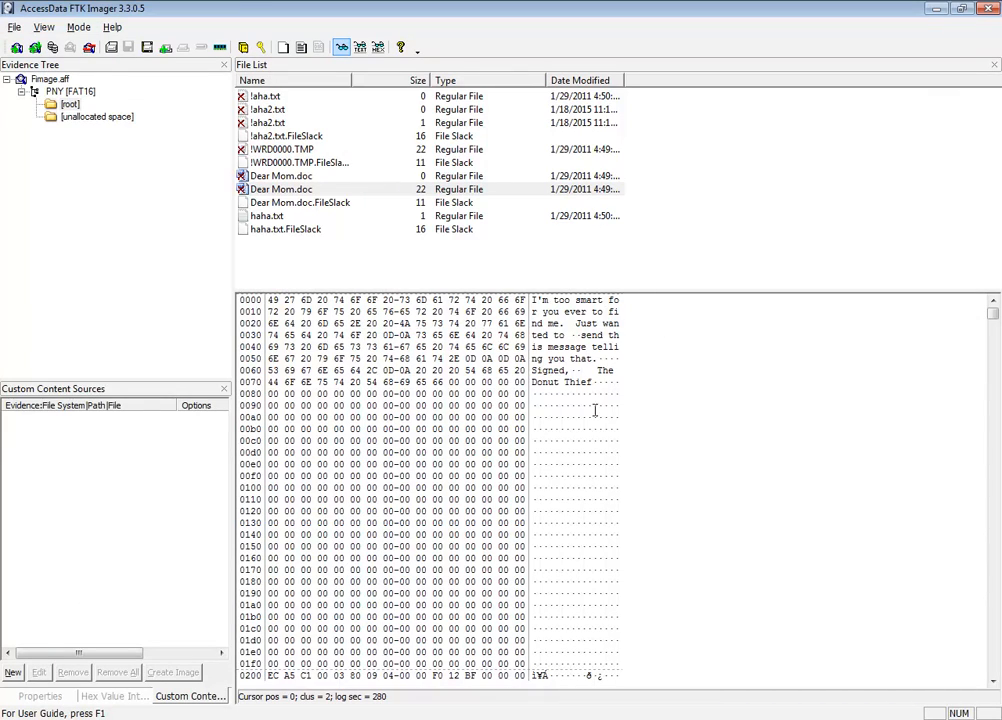
- Examine Dear Mom.doc as text in FTK Imager for the author's name and Word version, and check the Dear Mom.doc.FileSlack entry
left_click(358, 47)
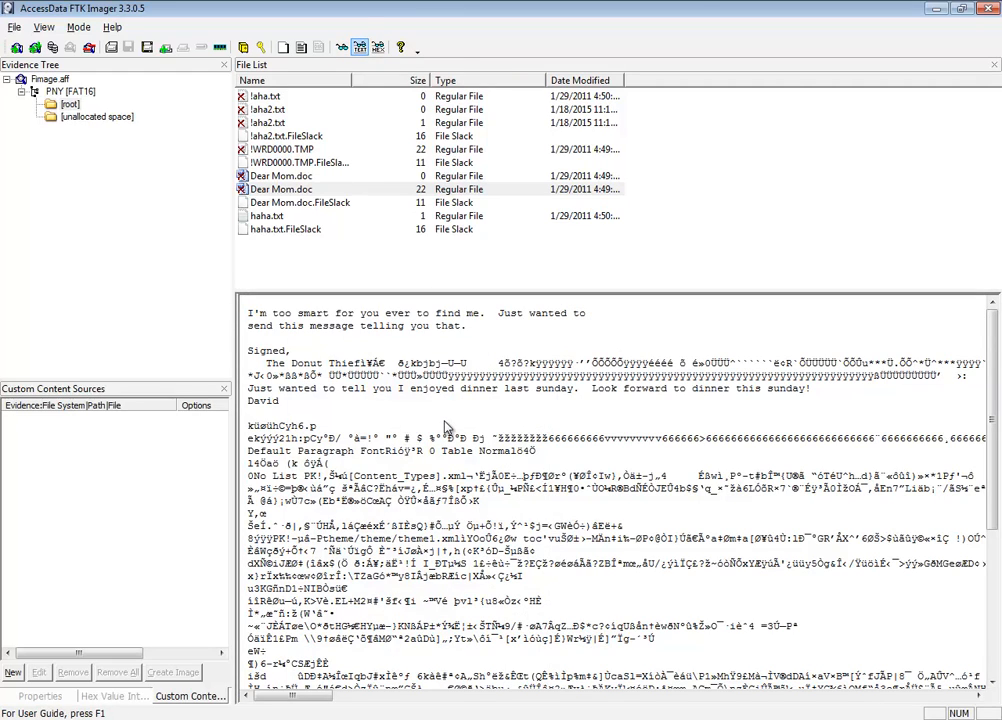
scroll(445, 427, "down", 7)
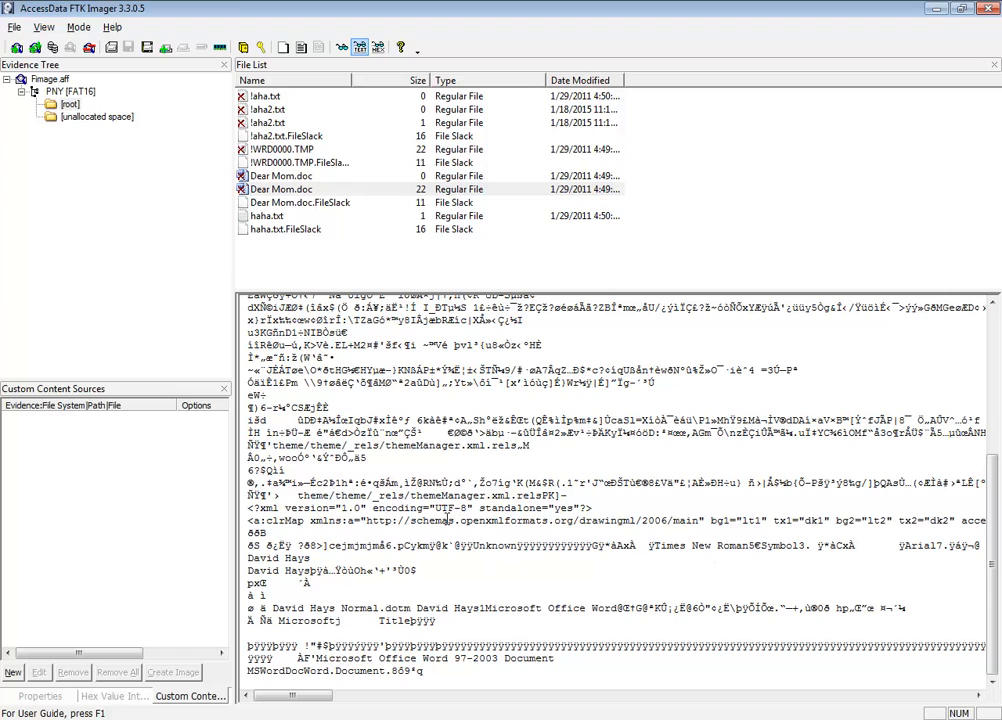
left_click_drag(411, 520, 466, 568)
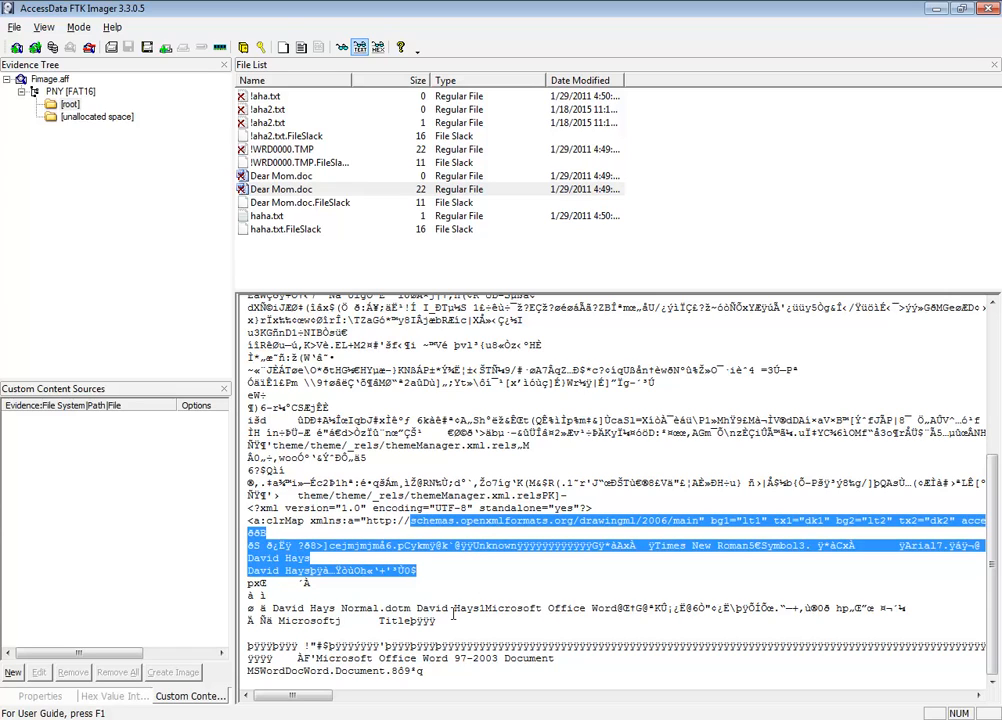
left_click_drag(273, 607, 330, 606)
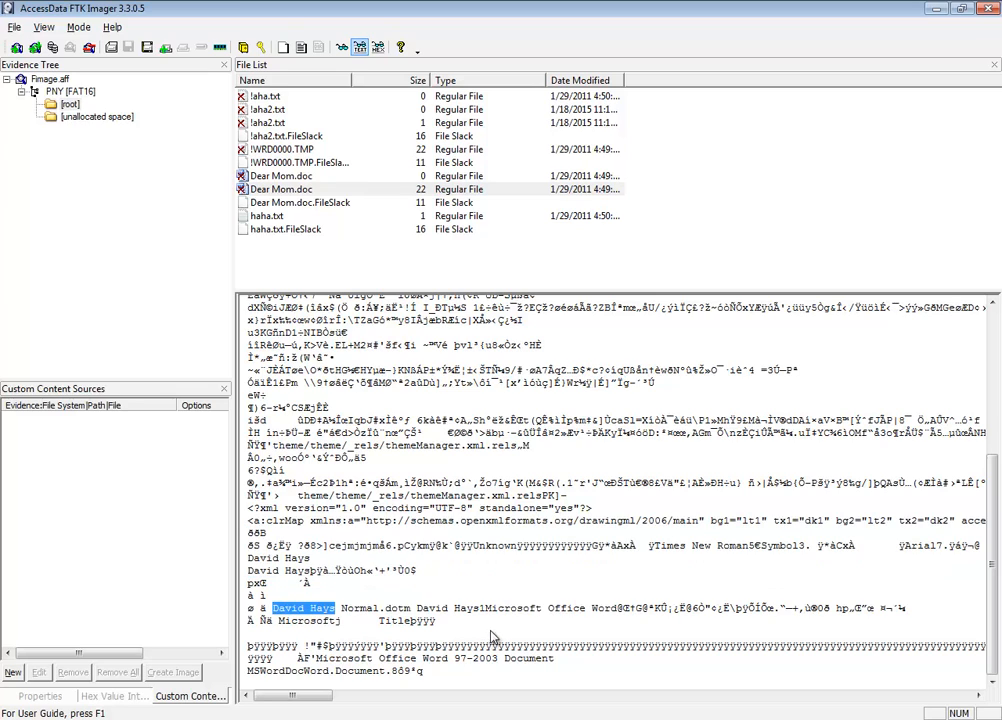
left_click_drag(455, 658, 553, 658)
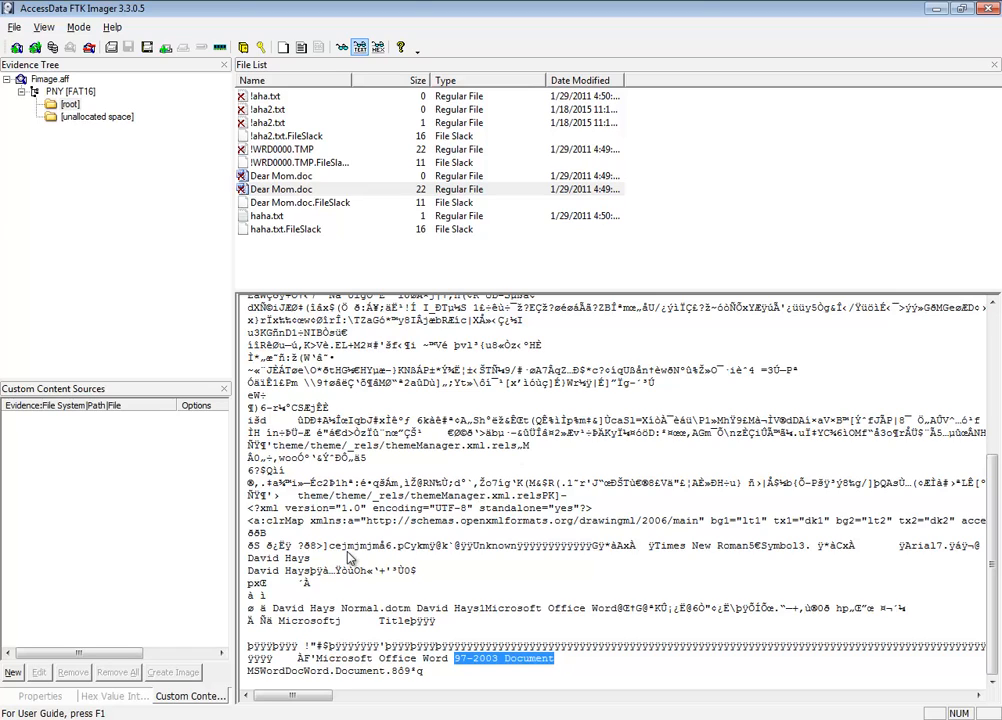
left_click(306, 201)
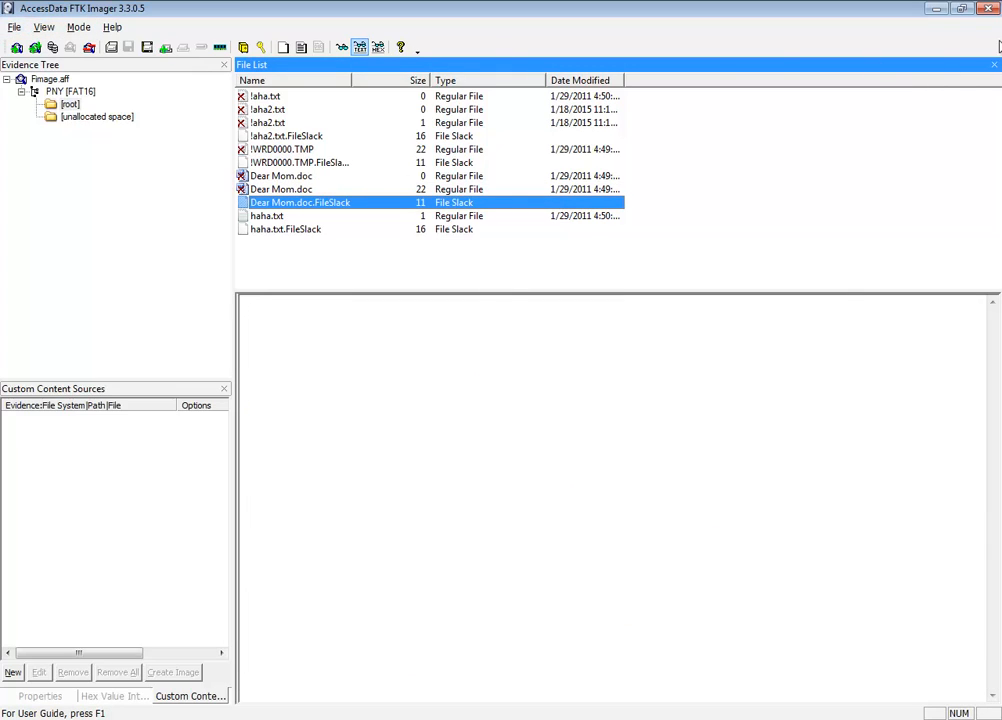
- Exit FTK Imager and start Autopsy 3.1.1
left_click(14, 30)
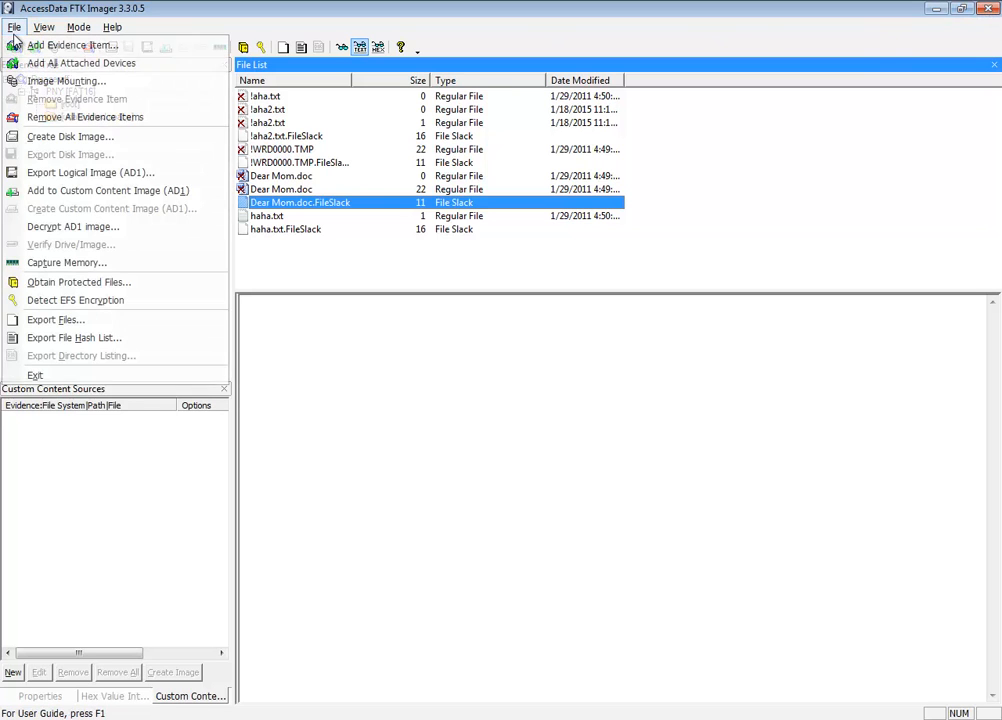
left_click(30, 375)
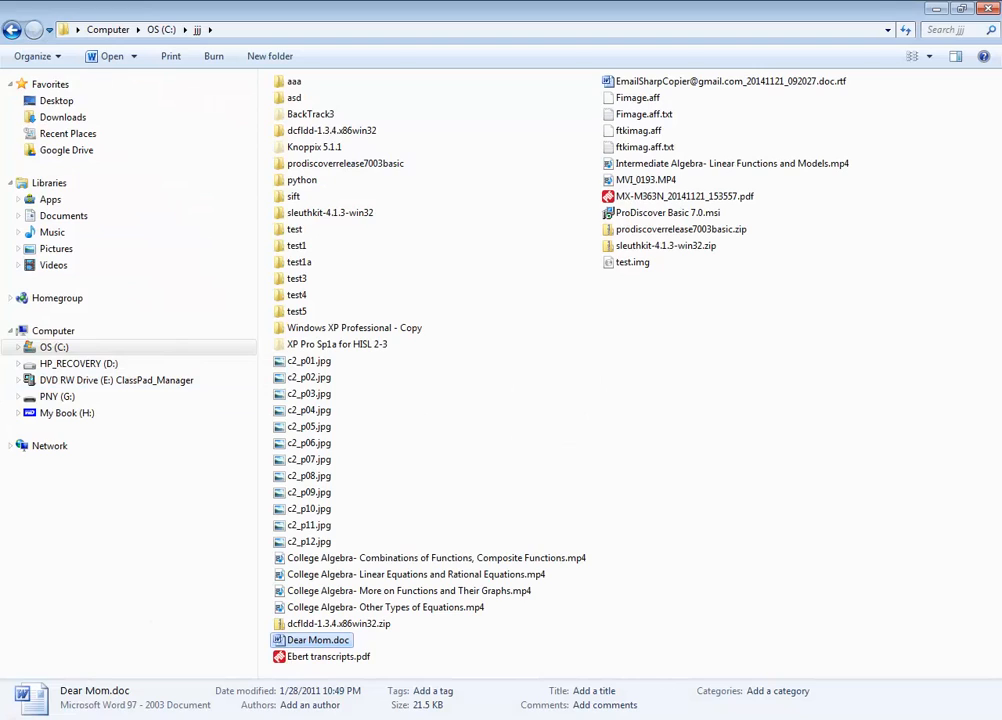
left_click(24, 719)
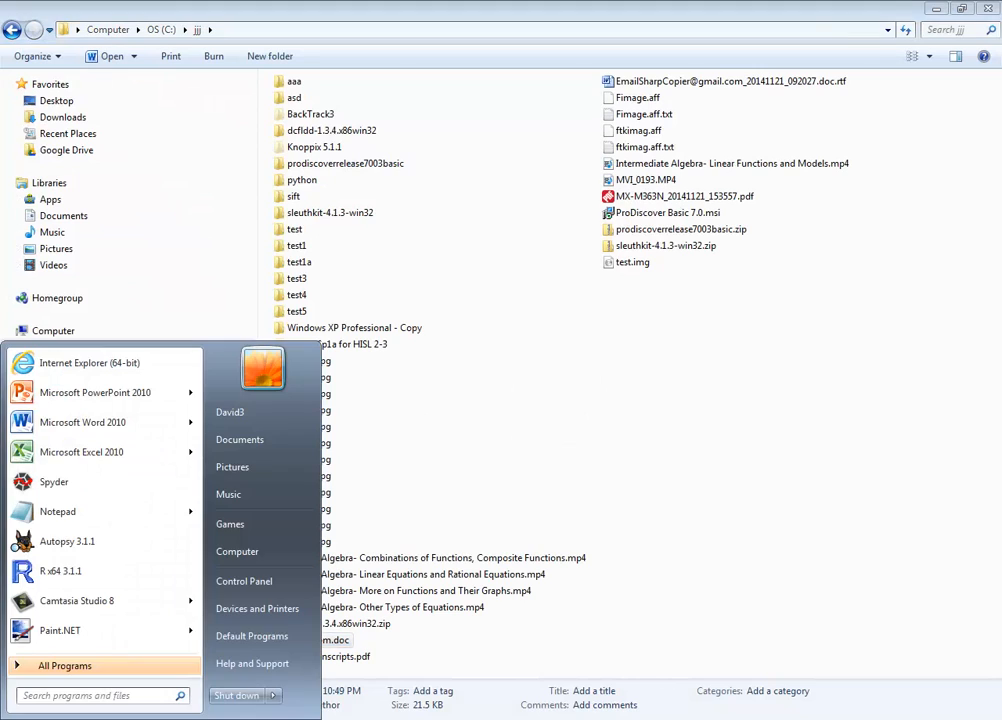
left_click(75, 546)
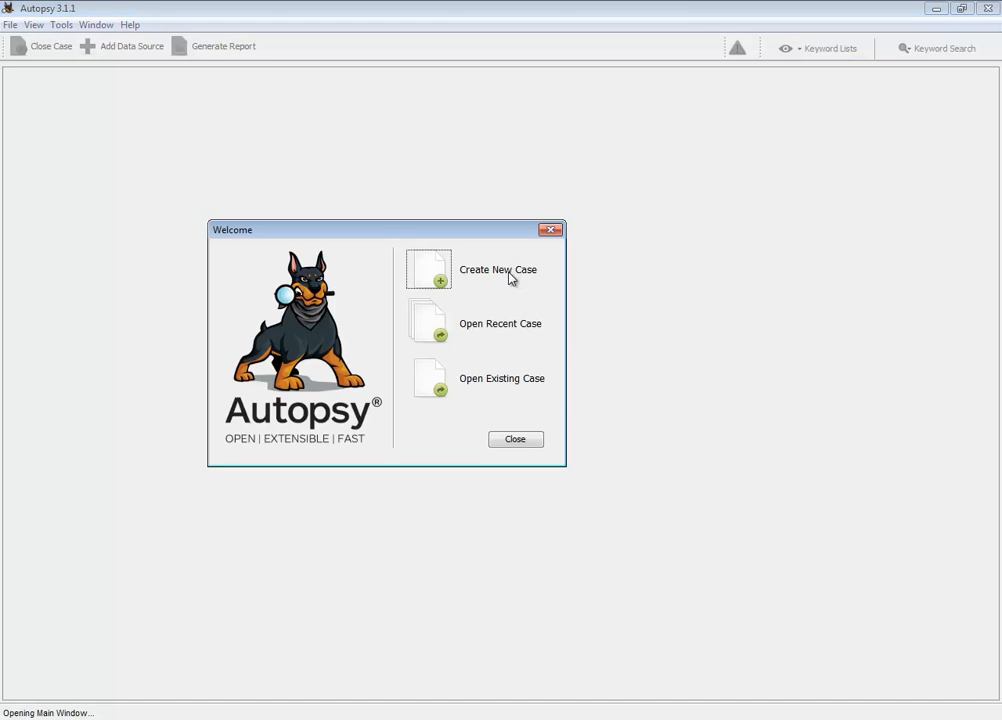
- Create a new case named ftktest1 in the base directory C:\jjj\, leaving the case number and examiner blank
left_click(430, 272)
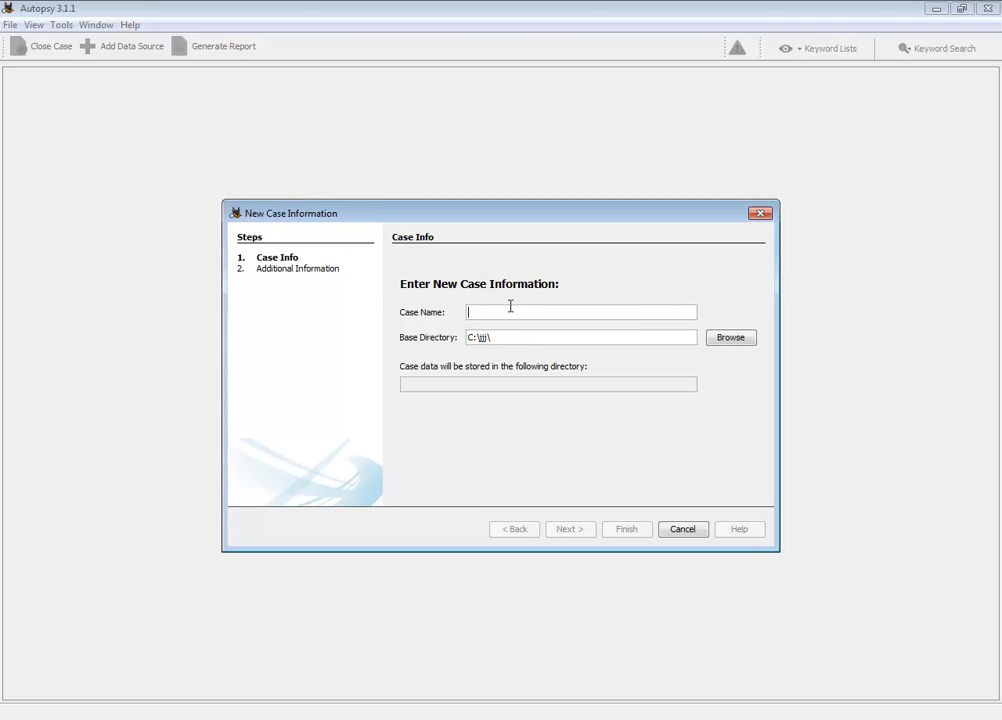
type("ftk")
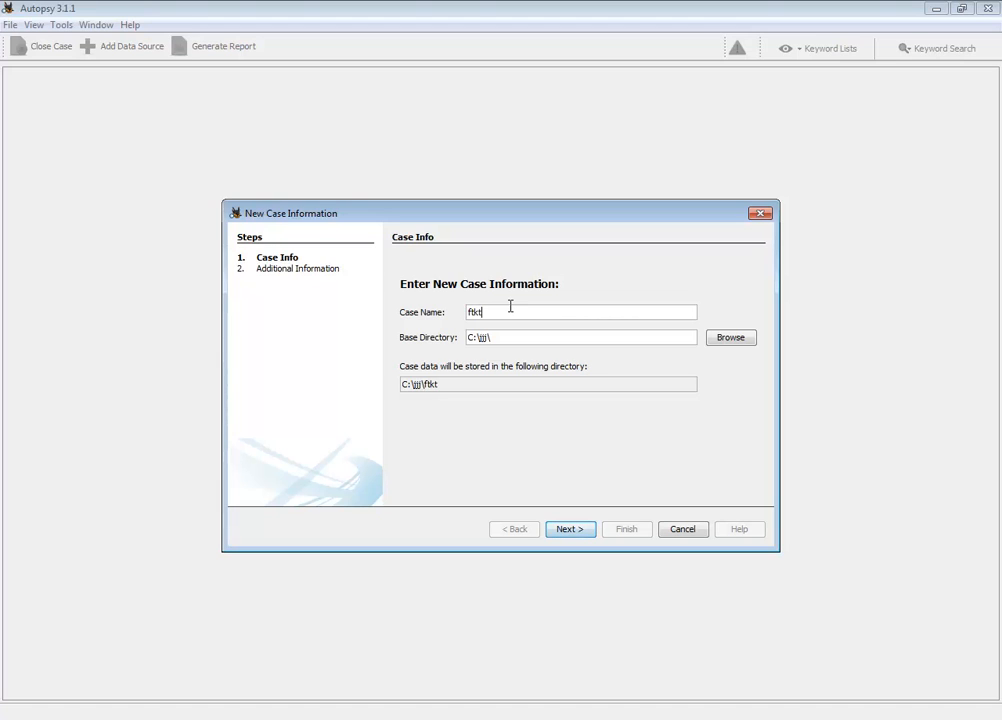
type("test1")
left_click(570, 530)
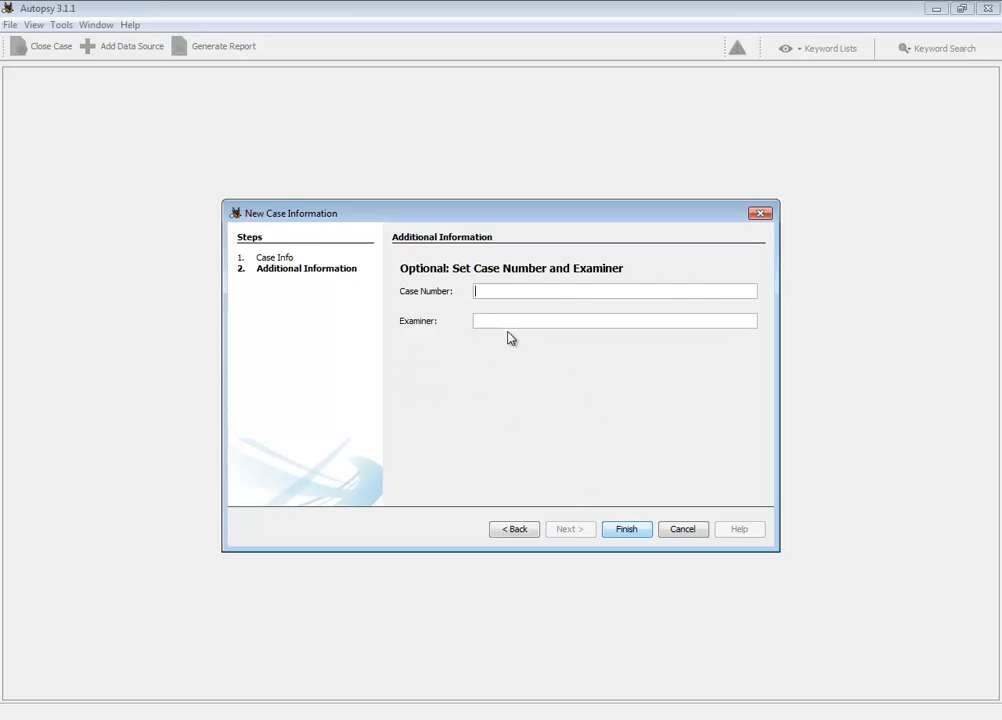
left_click(621, 532)
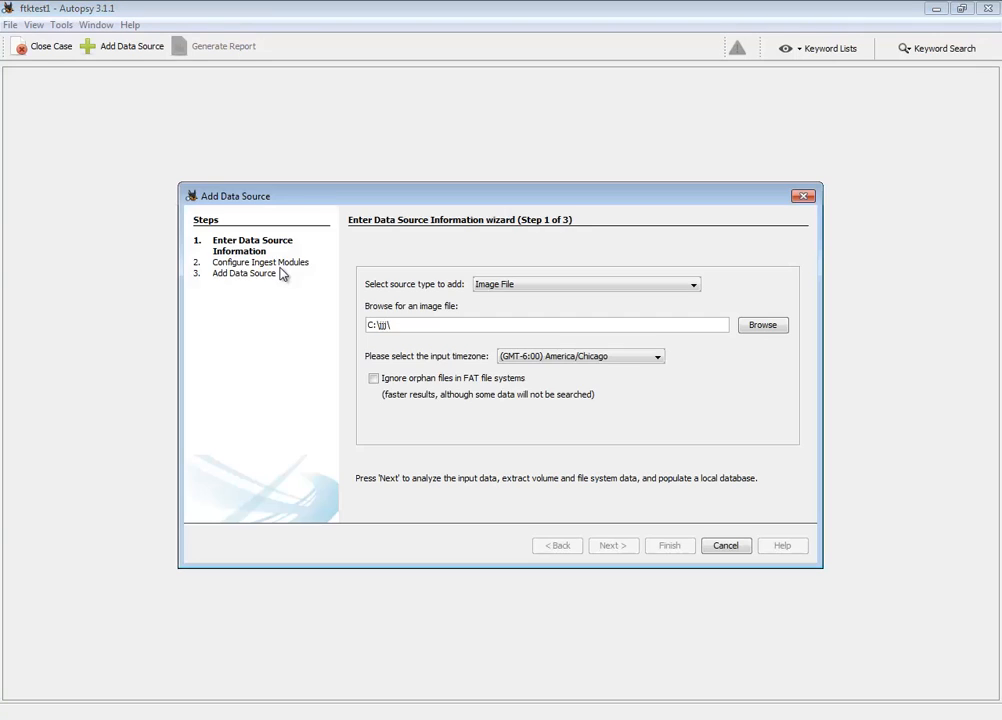
- Select the image file ftkimag.aff in C:\jjj\ as the data source, listing all file types to find it
left_click(546, 289)
left_click(546, 289)
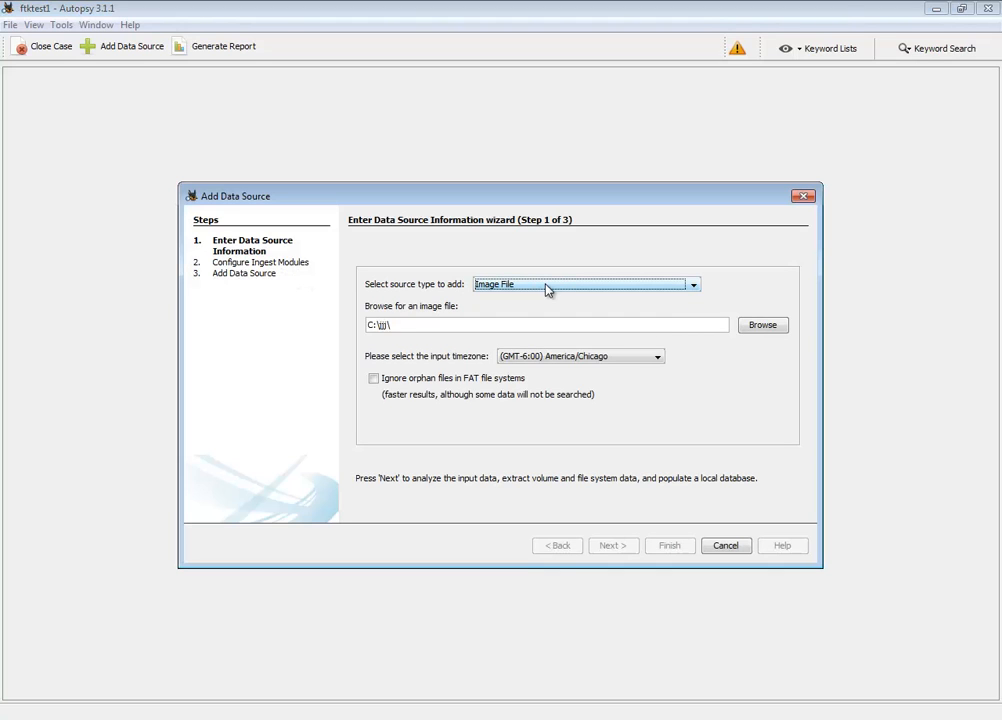
left_click(759, 328)
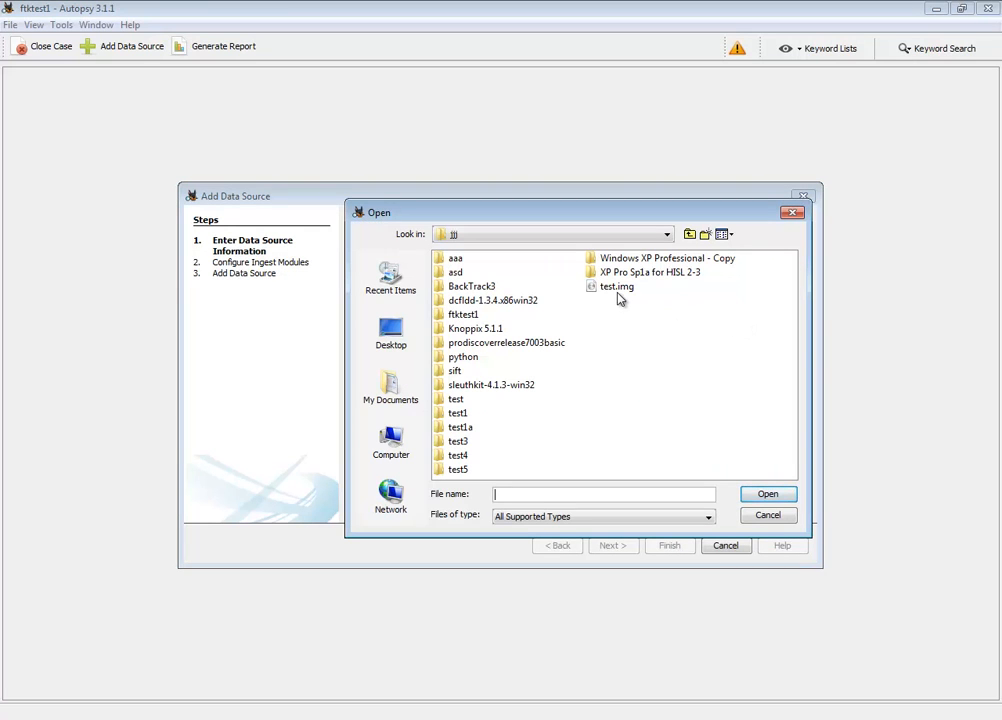
left_click(553, 517)
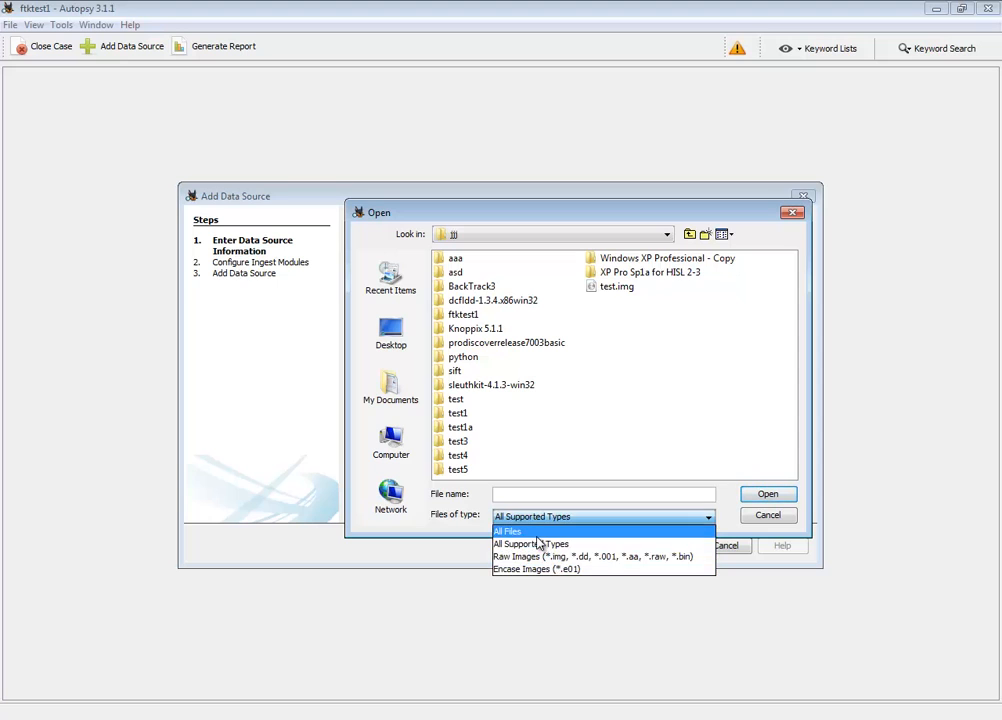
left_click(537, 531)
left_click(731, 475)
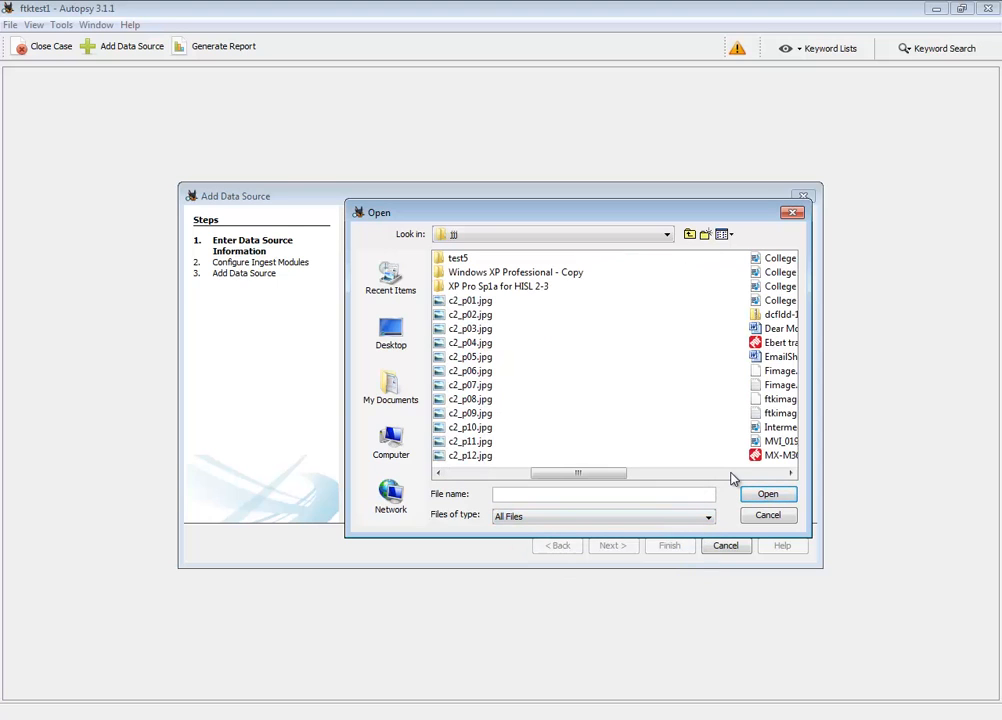
left_click(731, 477)
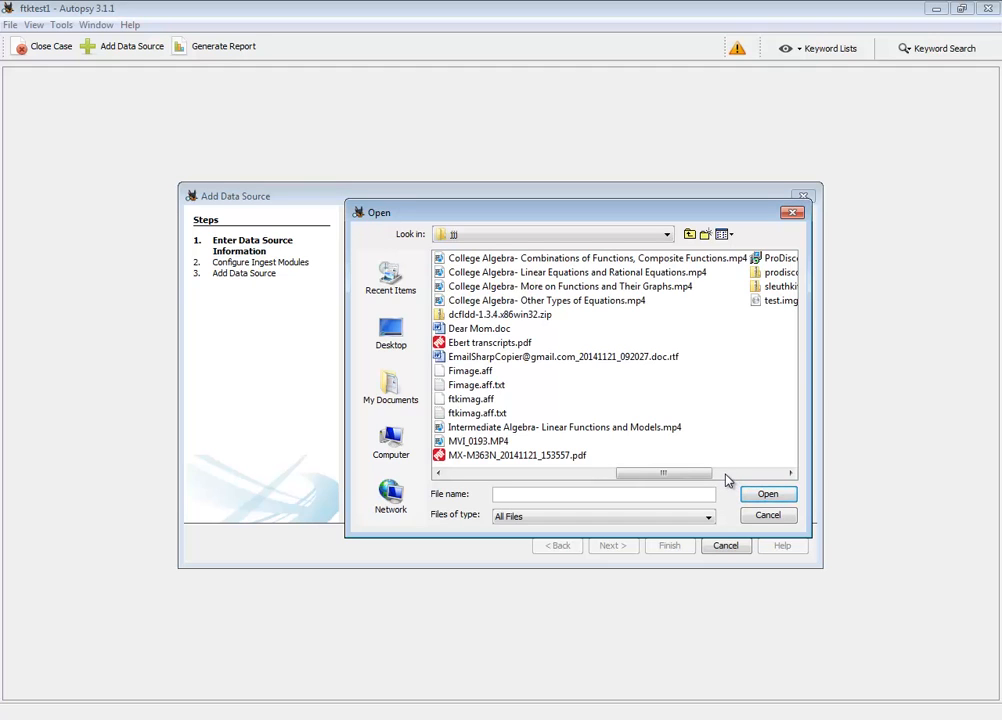
left_click(728, 477)
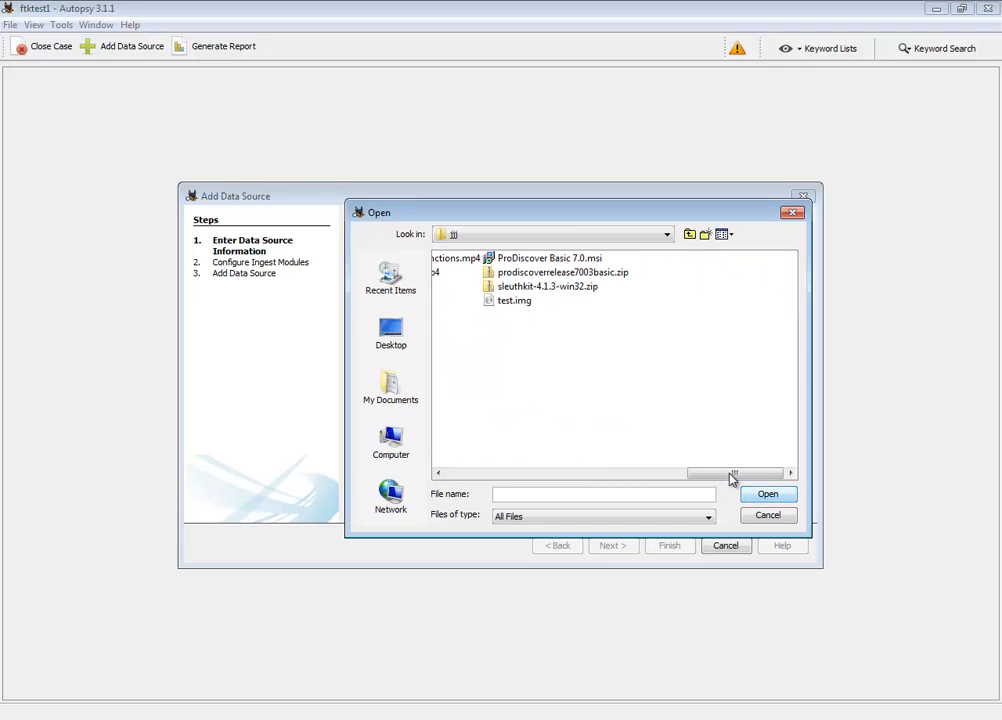
left_click(599, 476)
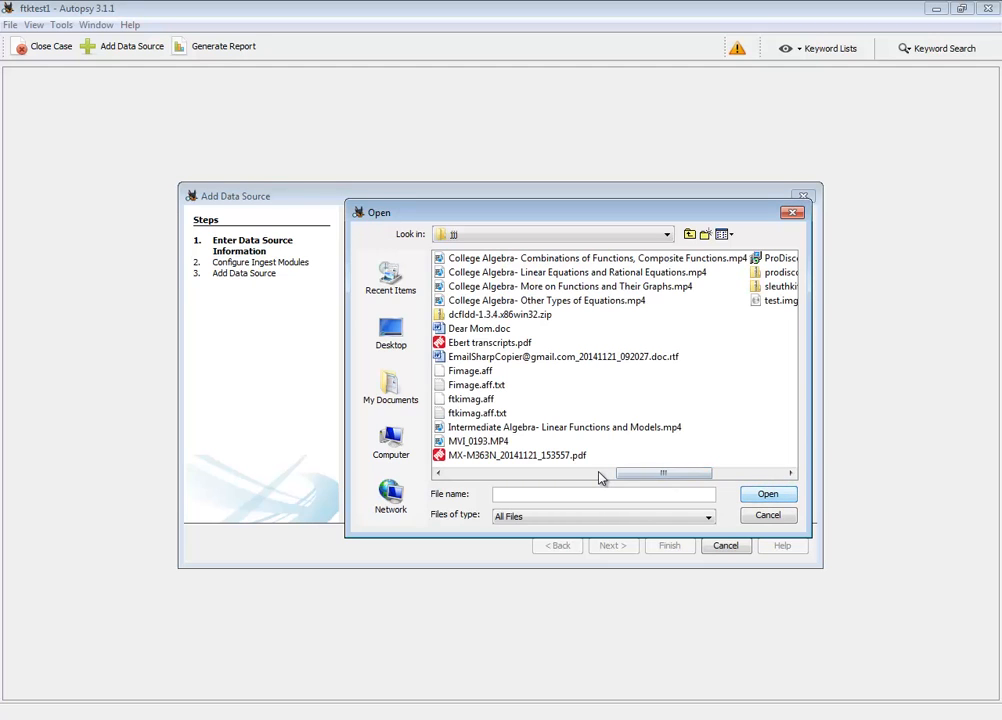
left_click(472, 399)
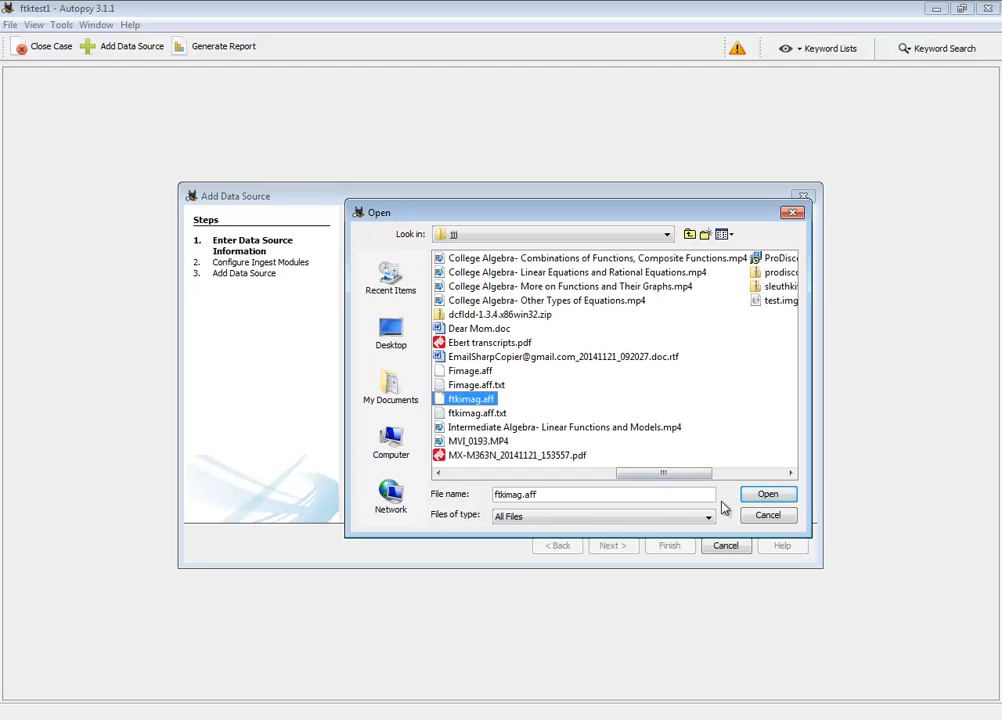
left_click(767, 495)
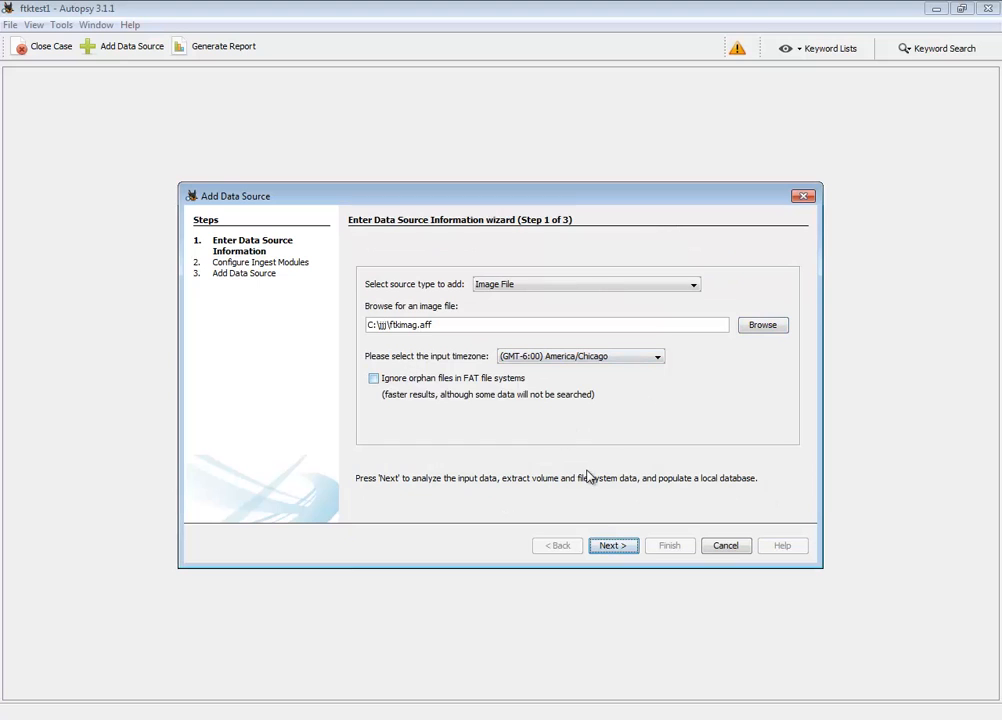
- Try to add the AFF image with all ingest modules enabled, read the error log and cancel the data source wizard
left_click(622, 550)
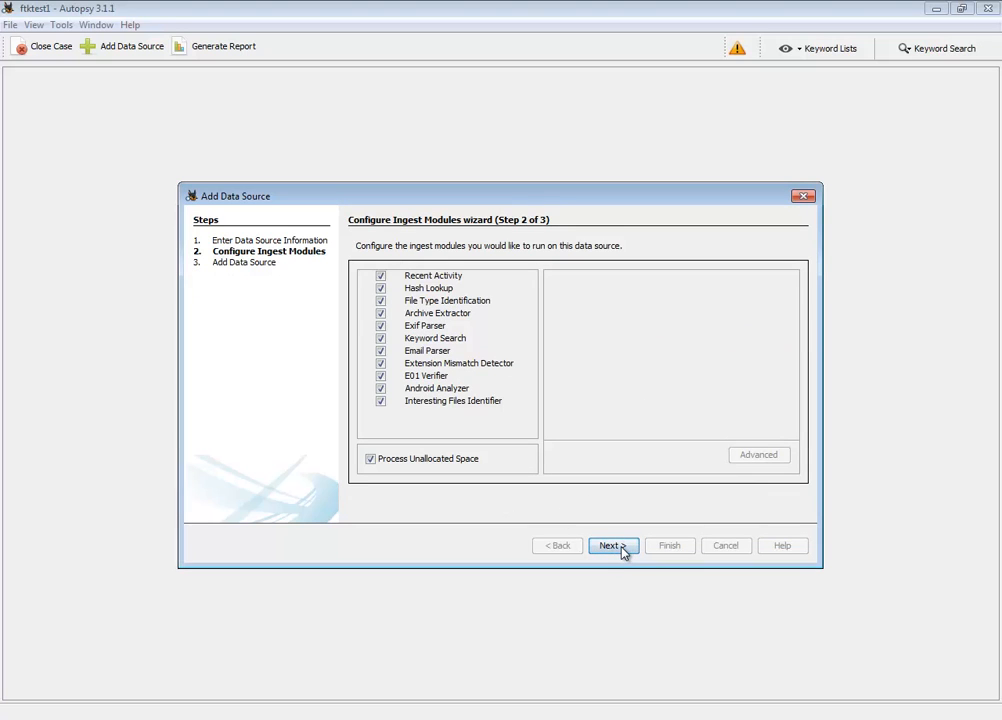
left_click(610, 546)
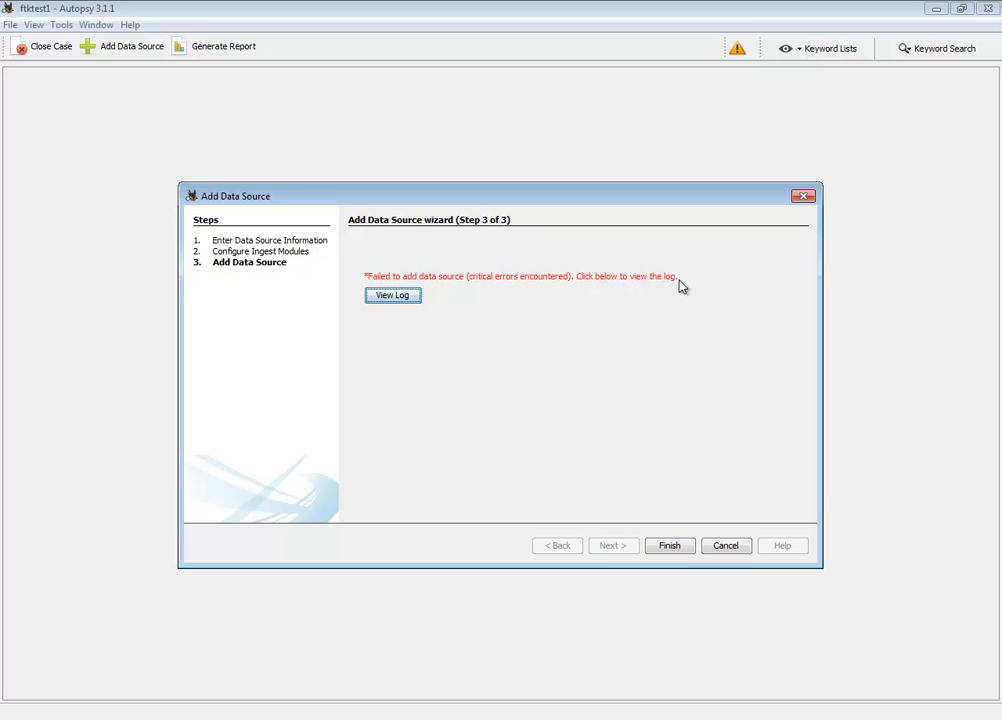
left_click(400, 297)
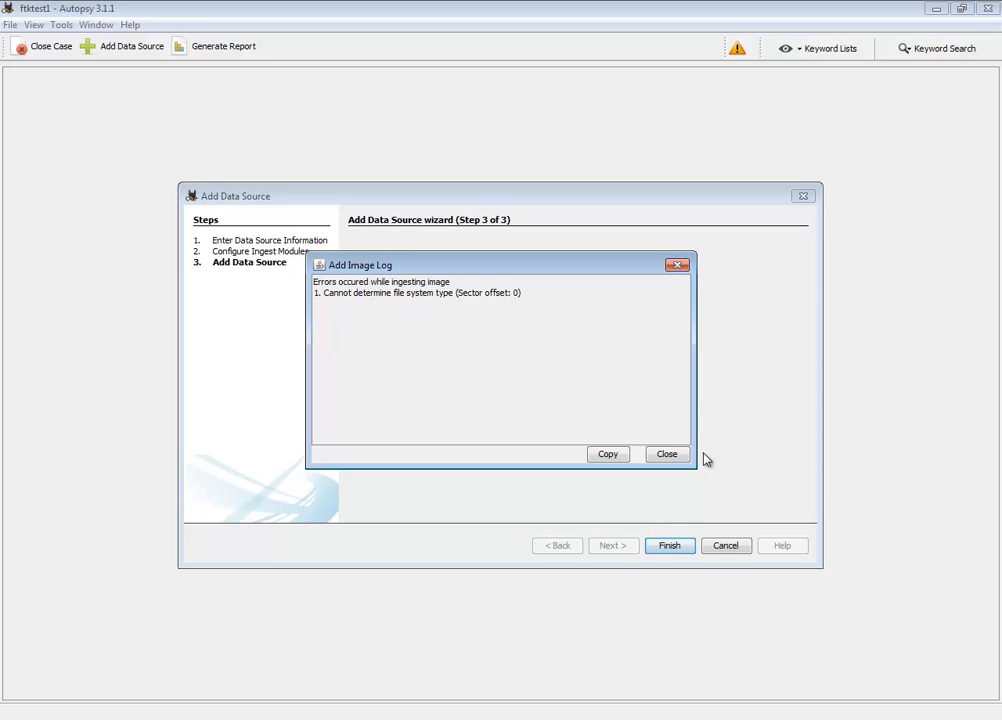
left_click(671, 457)
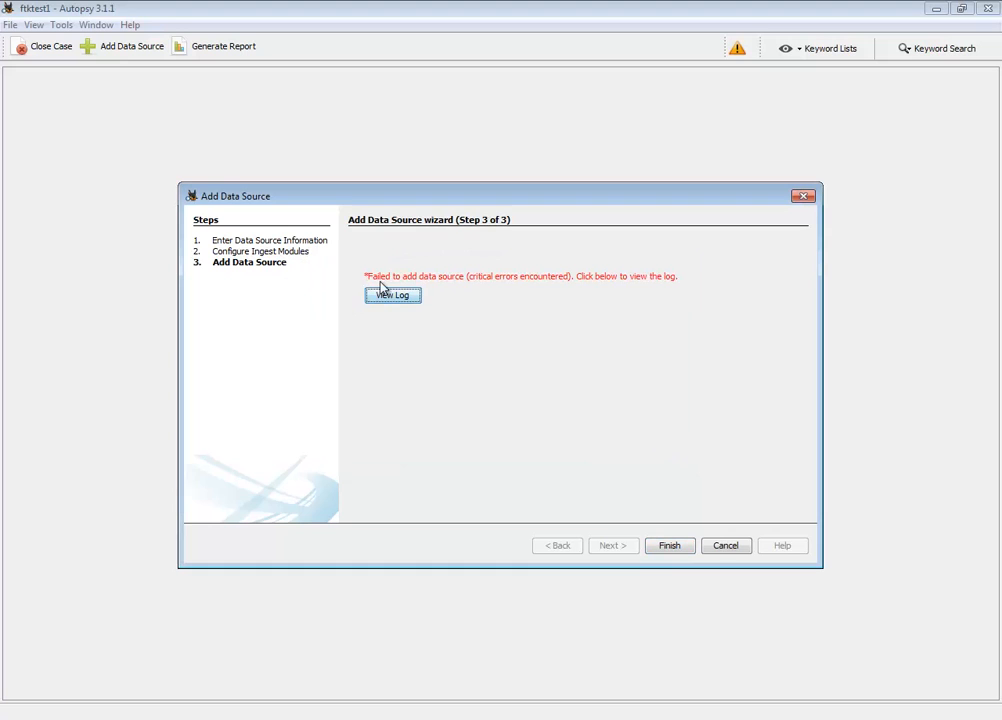
left_click(727, 548)
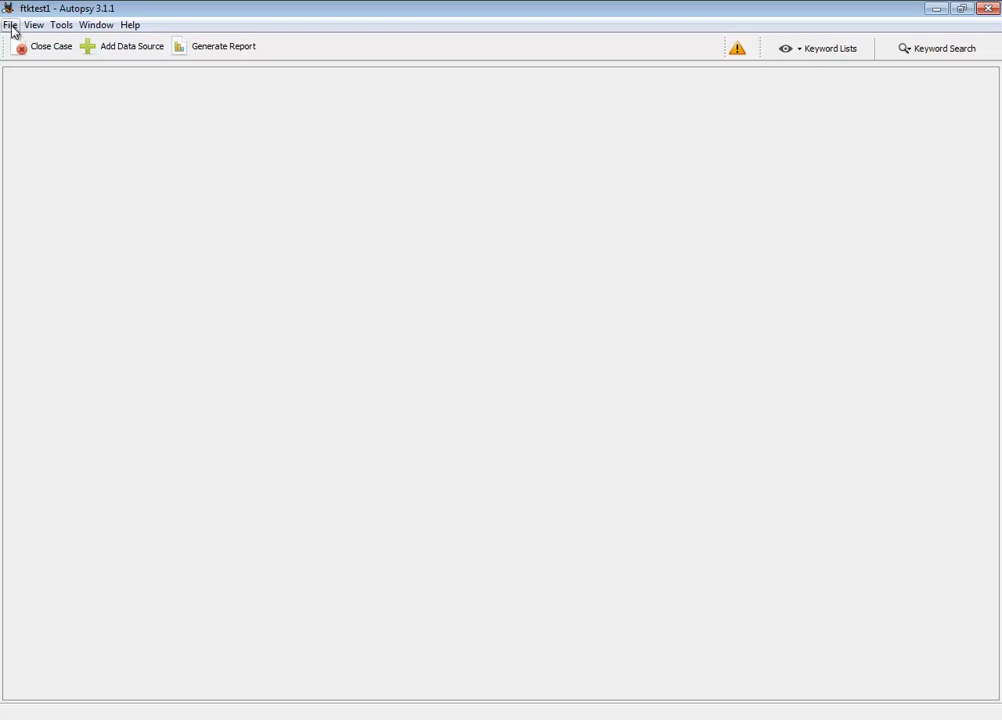
- Start adding a data source again, check which image file types are supported and cancel the file selection
left_click(121, 49)
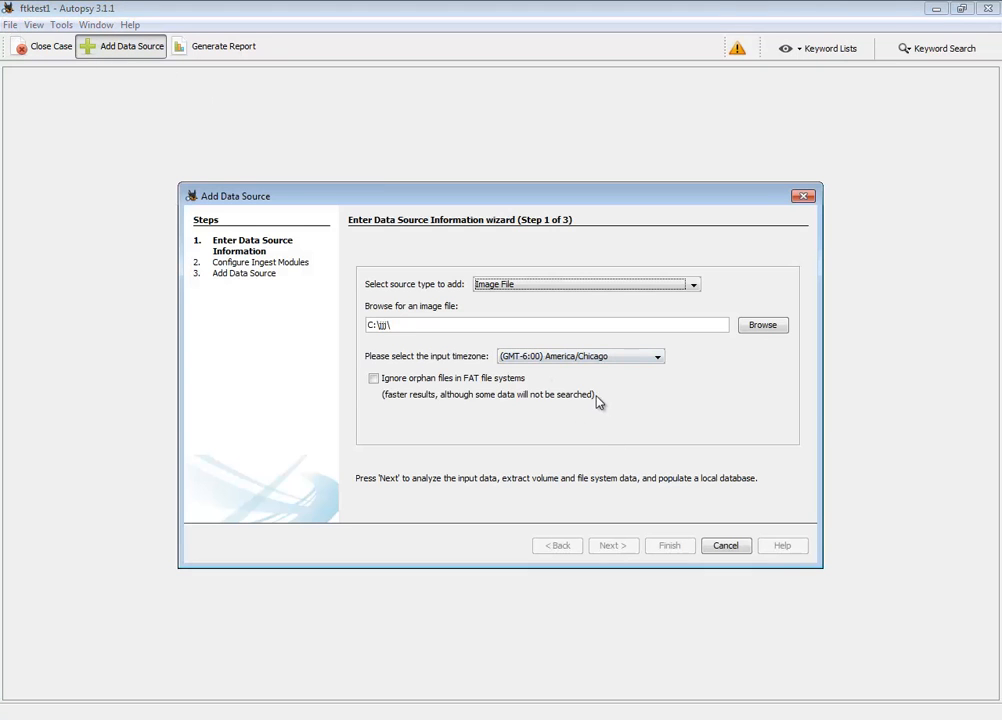
left_click(762, 326)
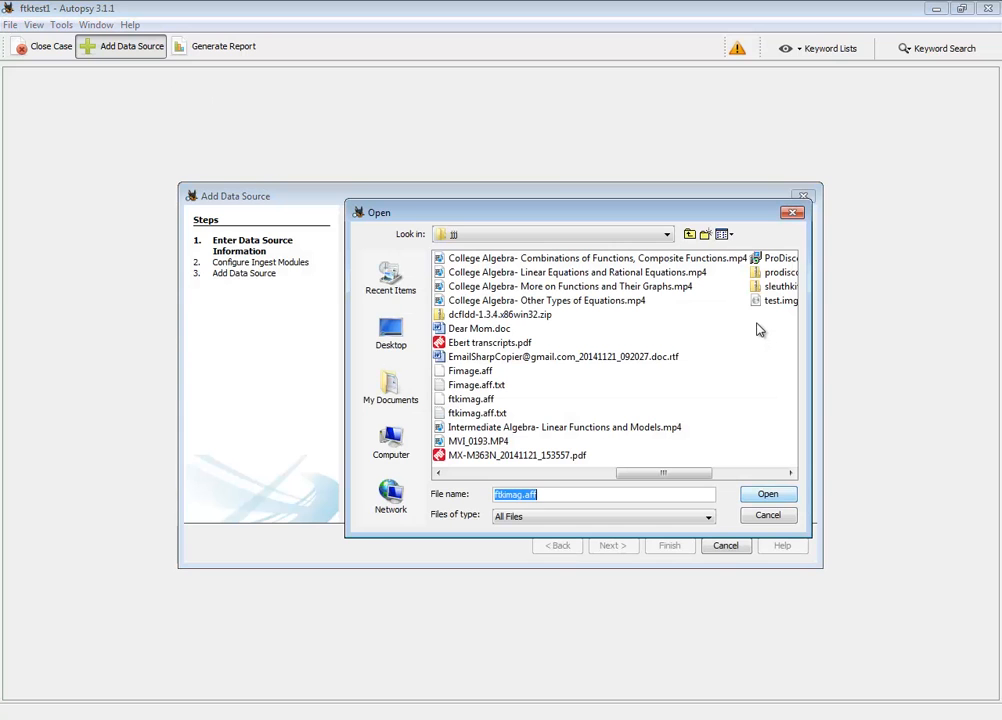
left_click(710, 522)
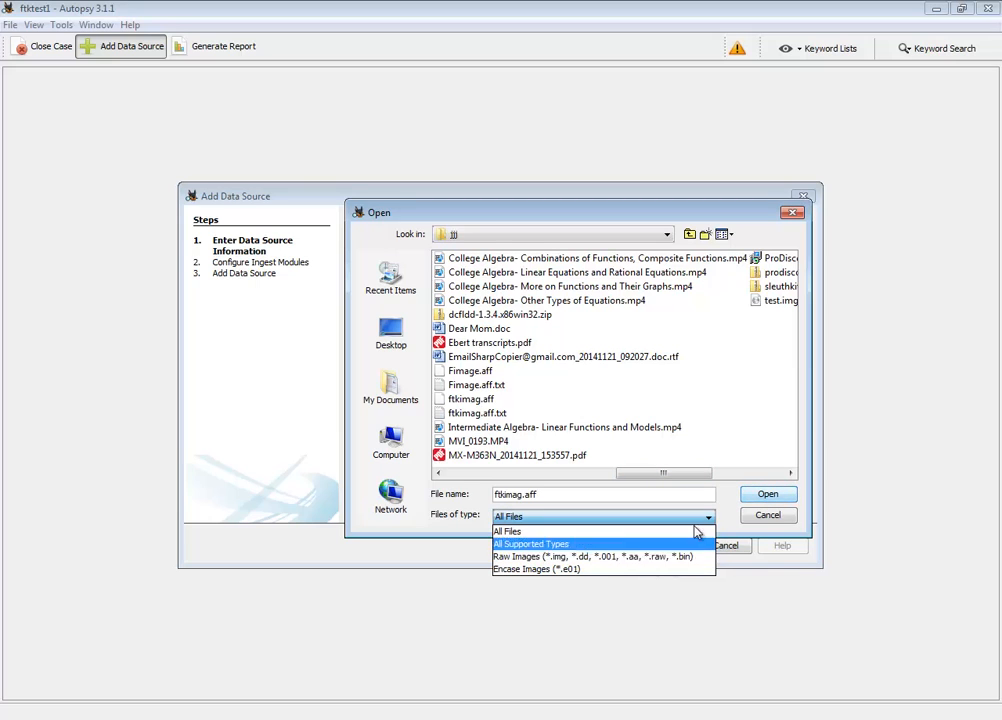
left_click(700, 531)
left_click(768, 514)
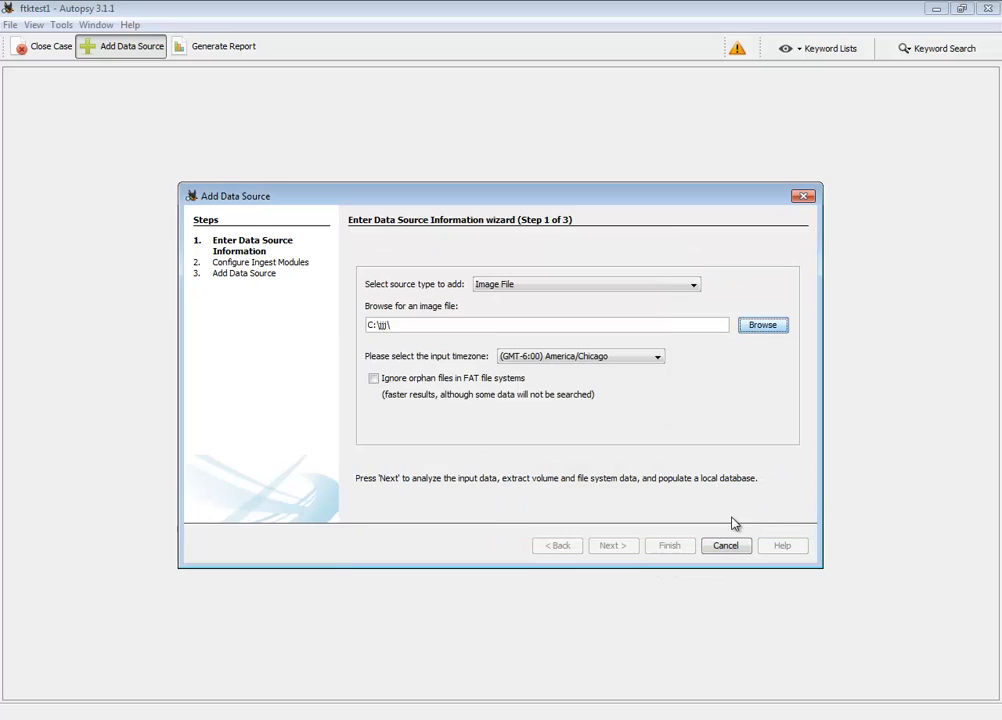
- Search the installed programs for ftk, start FTK Imager and begin creating a disk image
key("super")
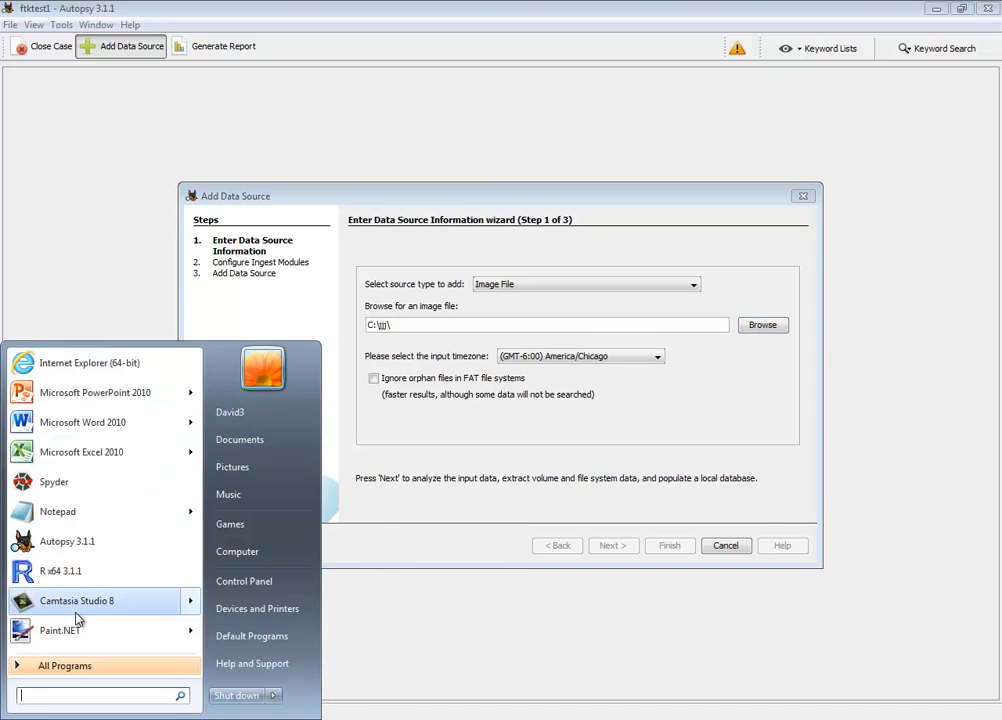
mouse_move(76, 612)
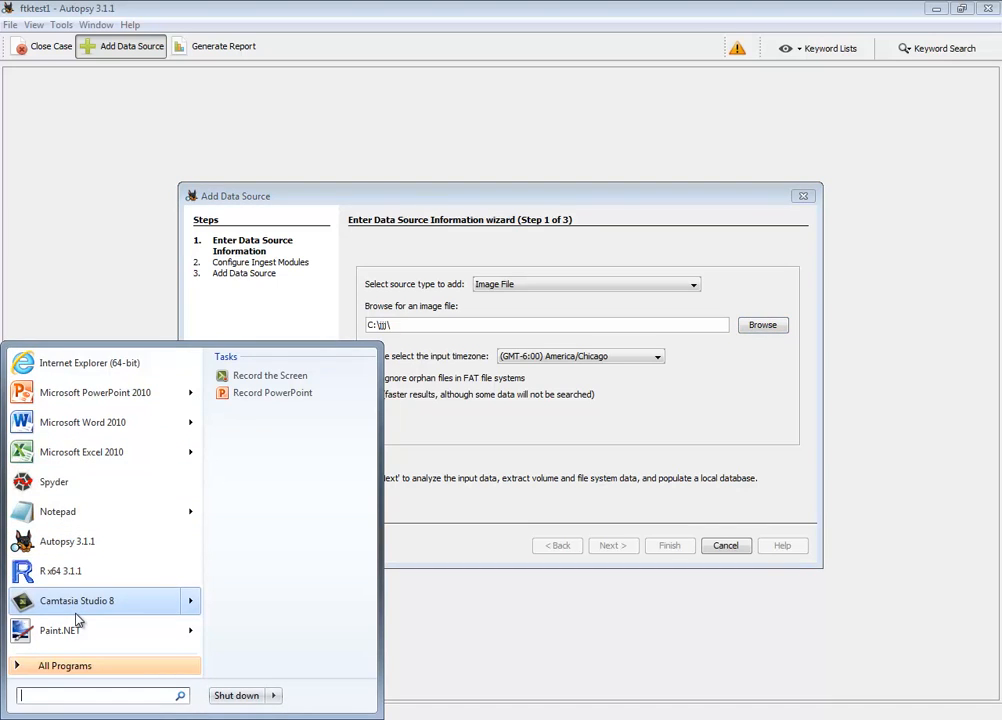
left_click(80, 667)
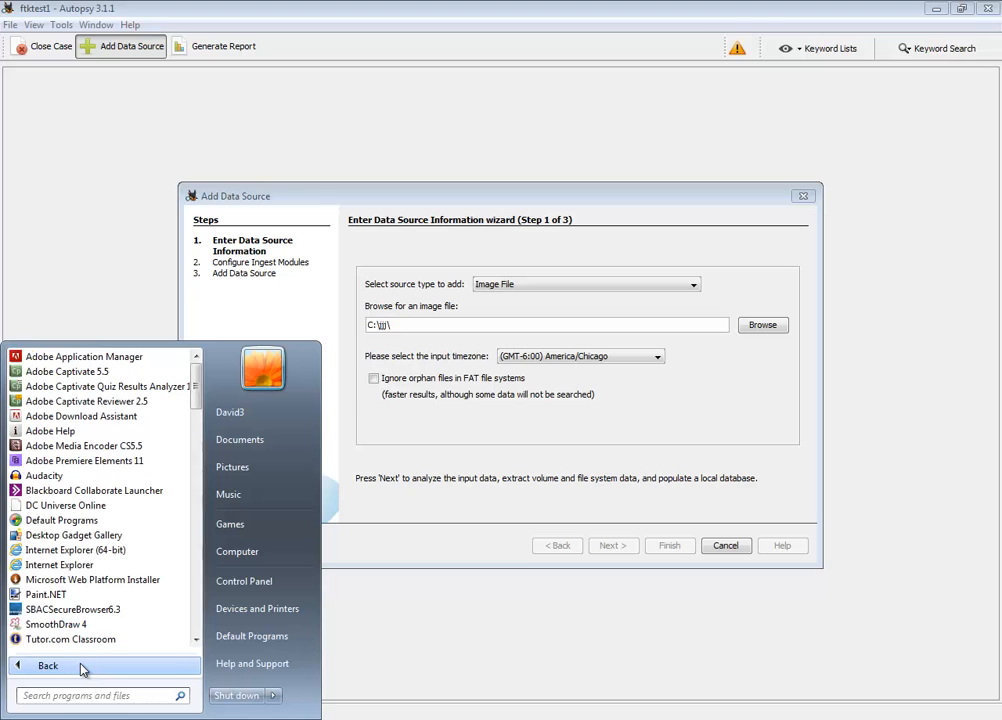
scroll(189, 598, "down", 12)
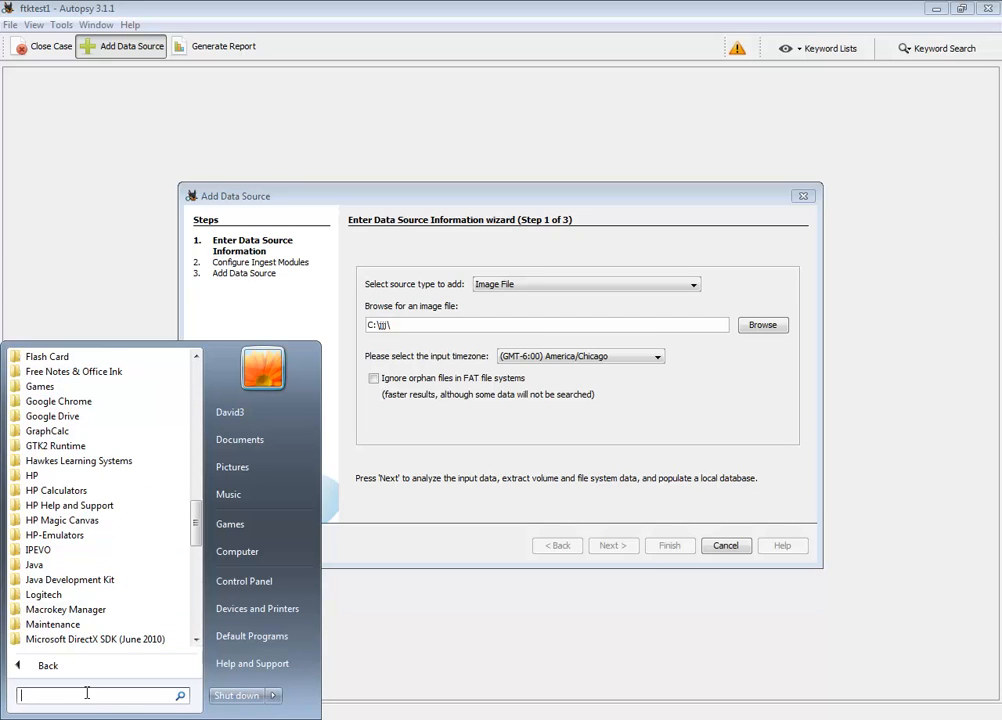
type("ftk")
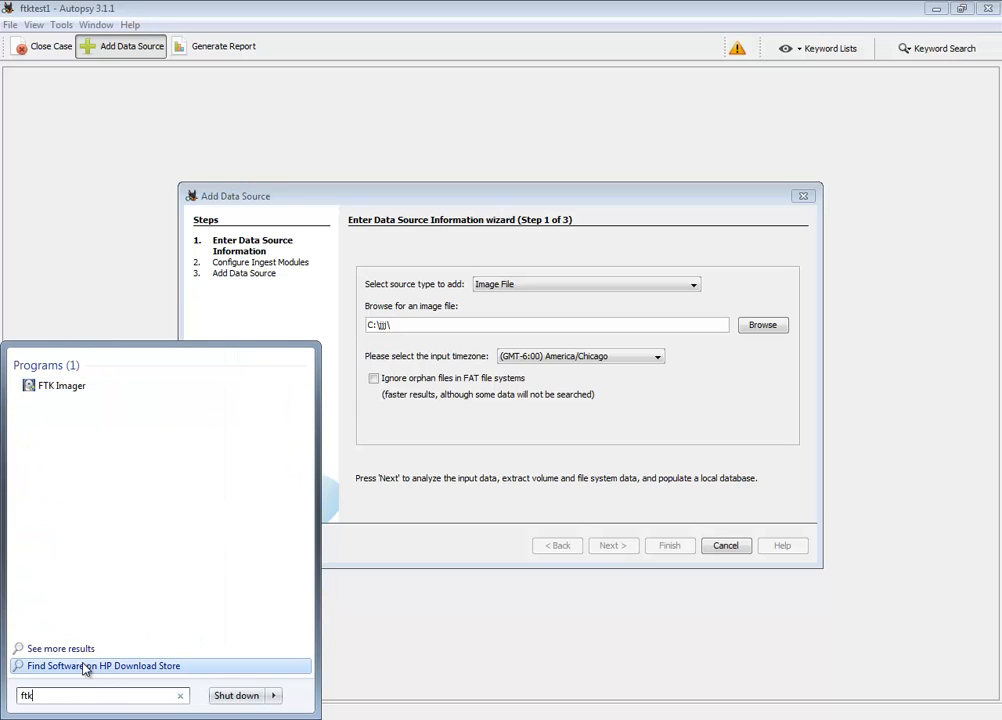
left_click(59, 390)
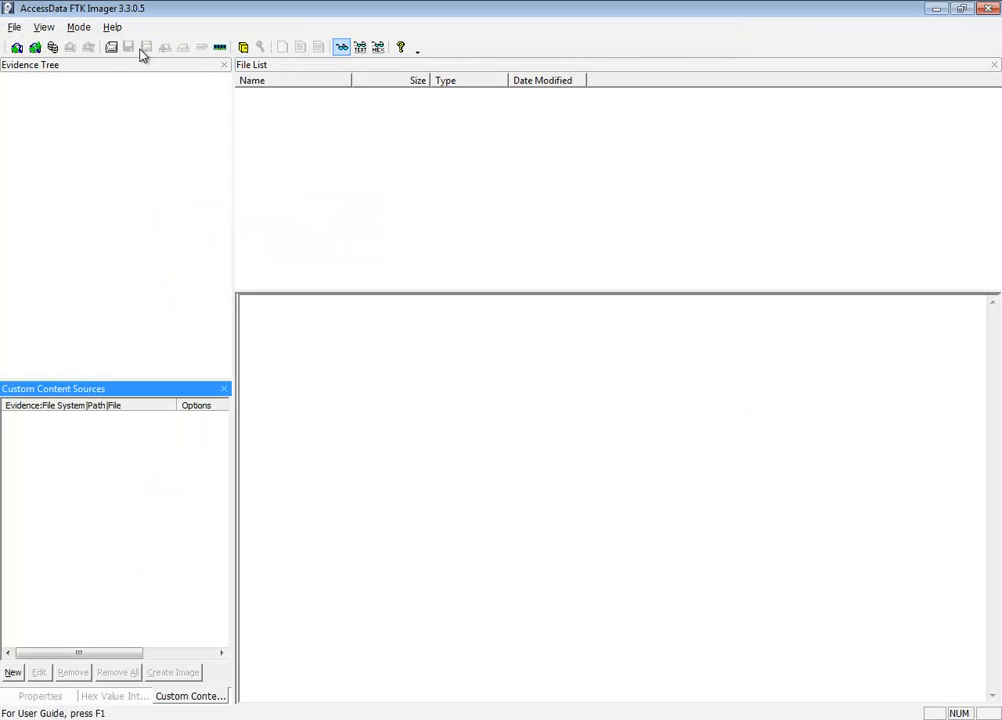
left_click(16, 28)
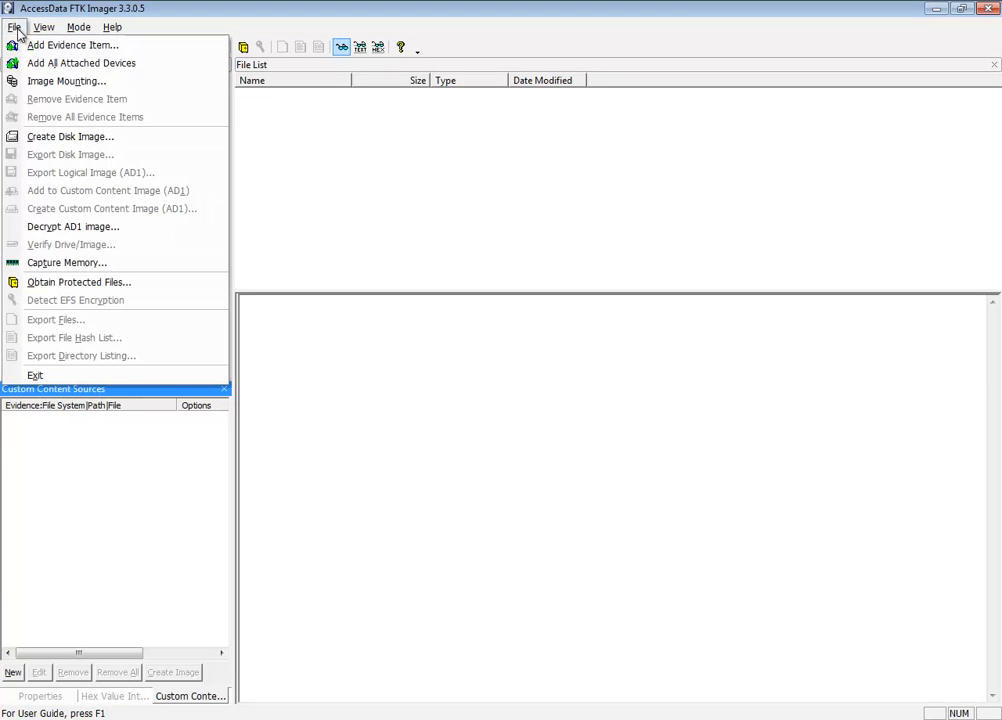
left_click(46, 142)
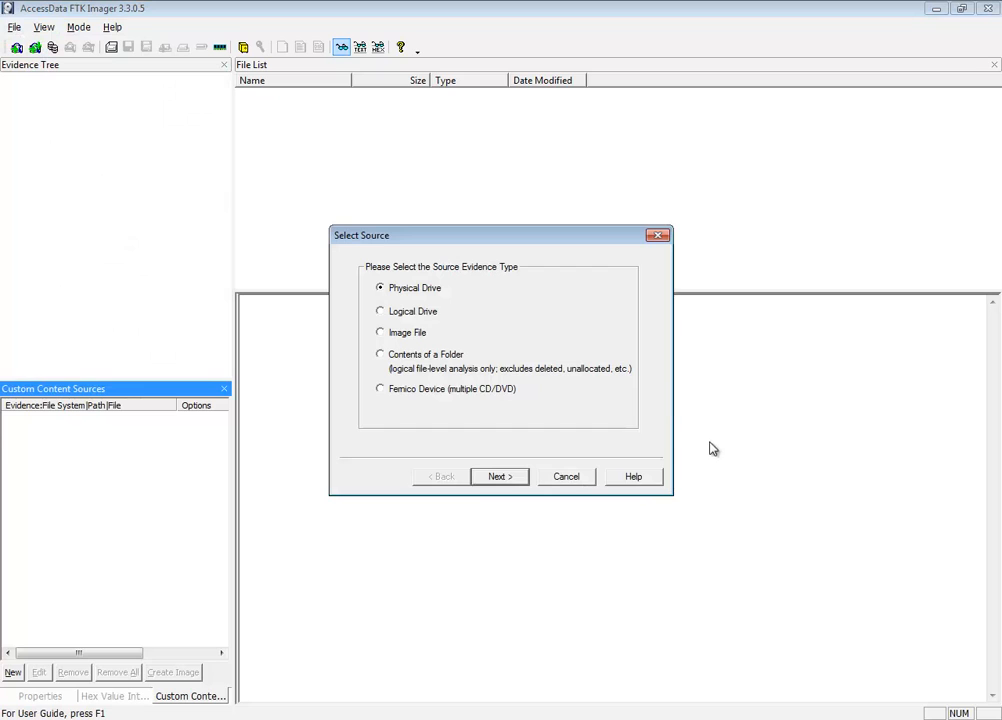
left_click(384, 335)
left_click(510, 478)
left_click(594, 350)
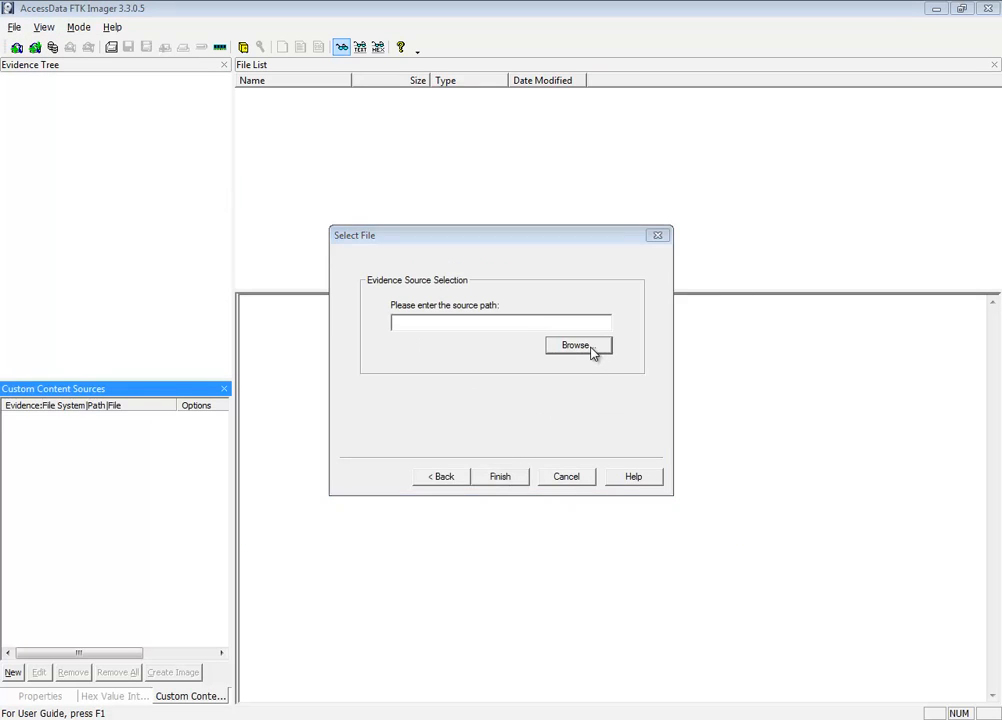
scroll(355, 432, "down", 2)
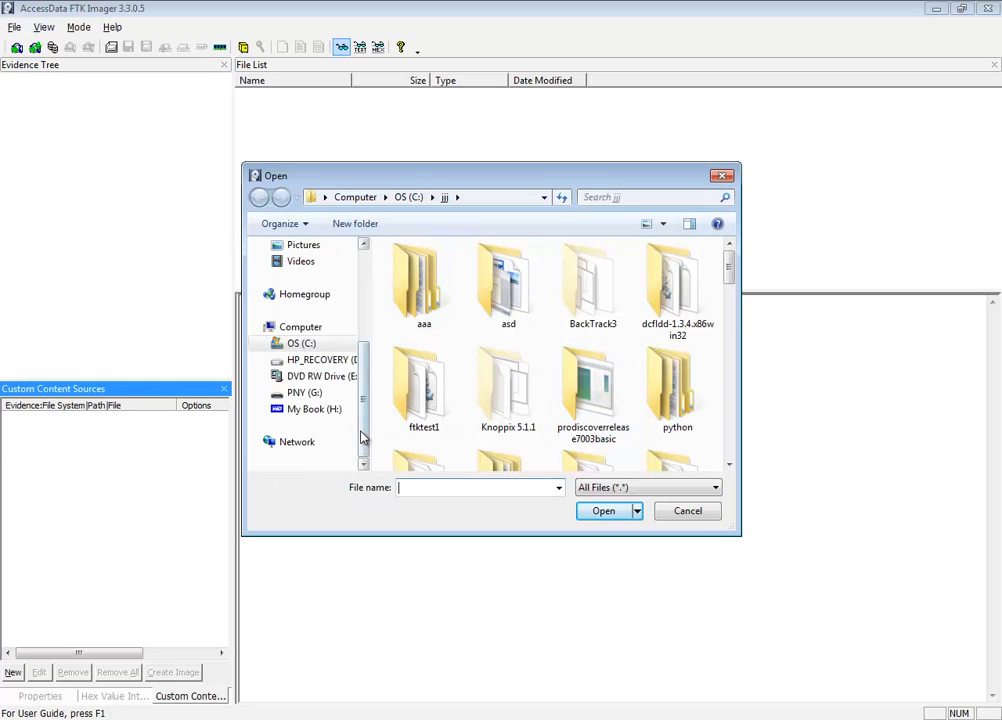
left_click(310, 392)
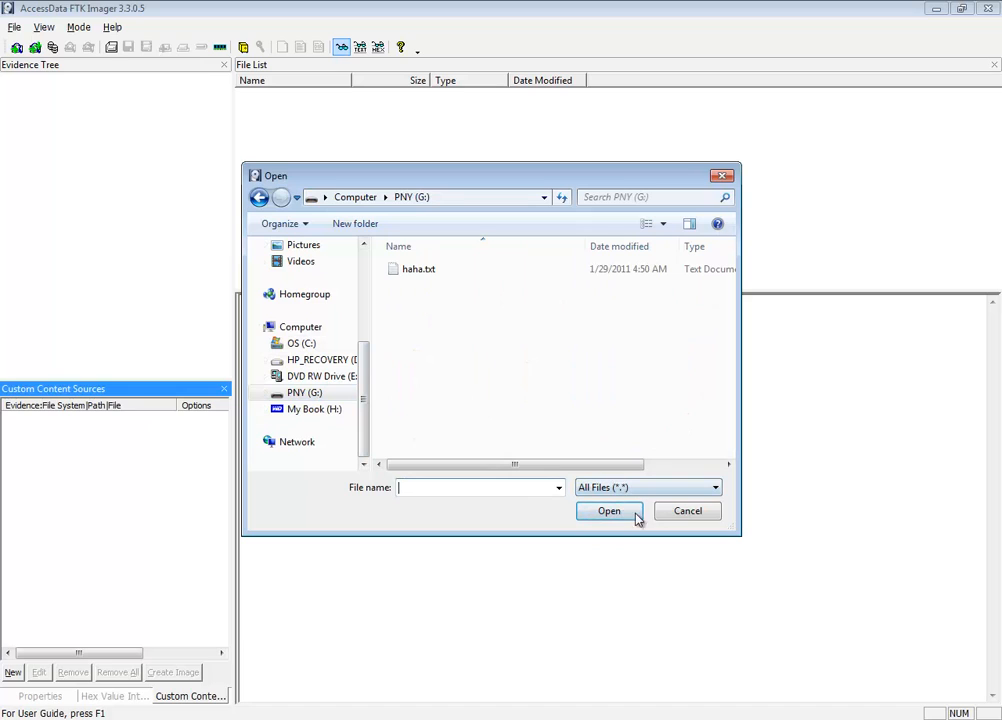
left_click(687, 511)
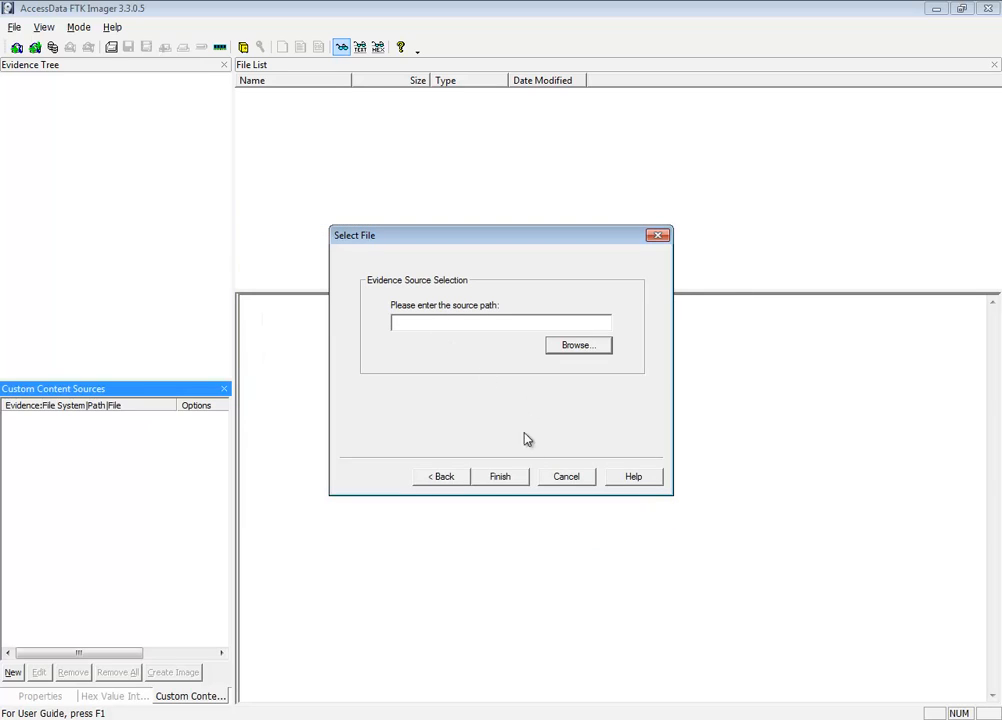
left_click(448, 479)
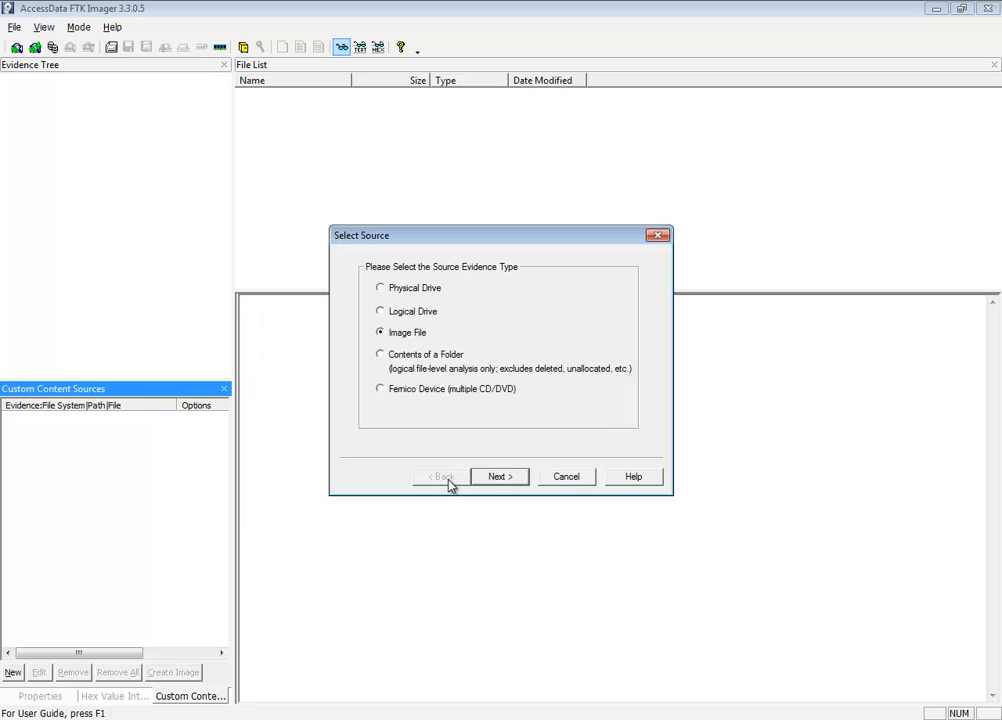
- Choose the logical drive G:\ - PNY [FAT] as the image source and start adding an image destination
left_click(418, 312)
left_click(505, 476)
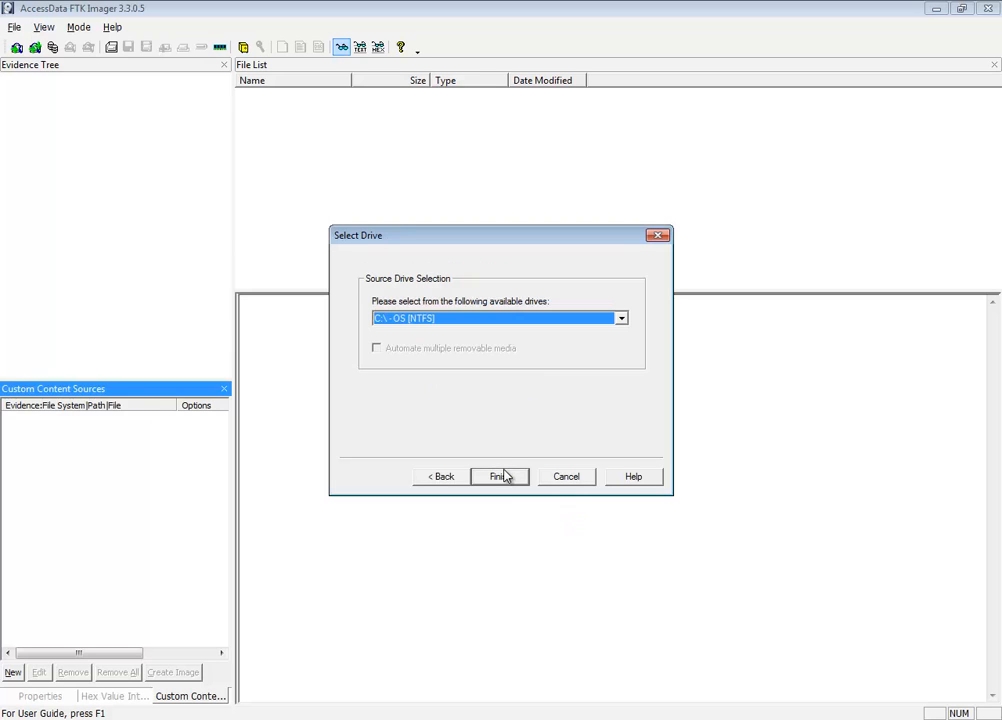
left_click(540, 318)
left_click(454, 373)
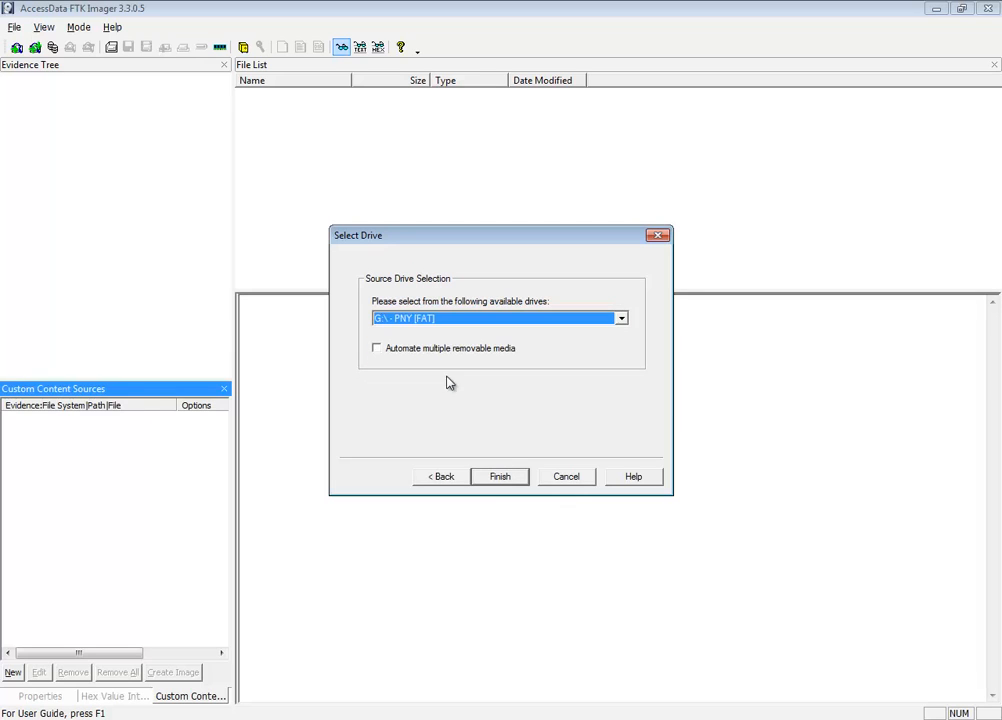
left_click(501, 478)
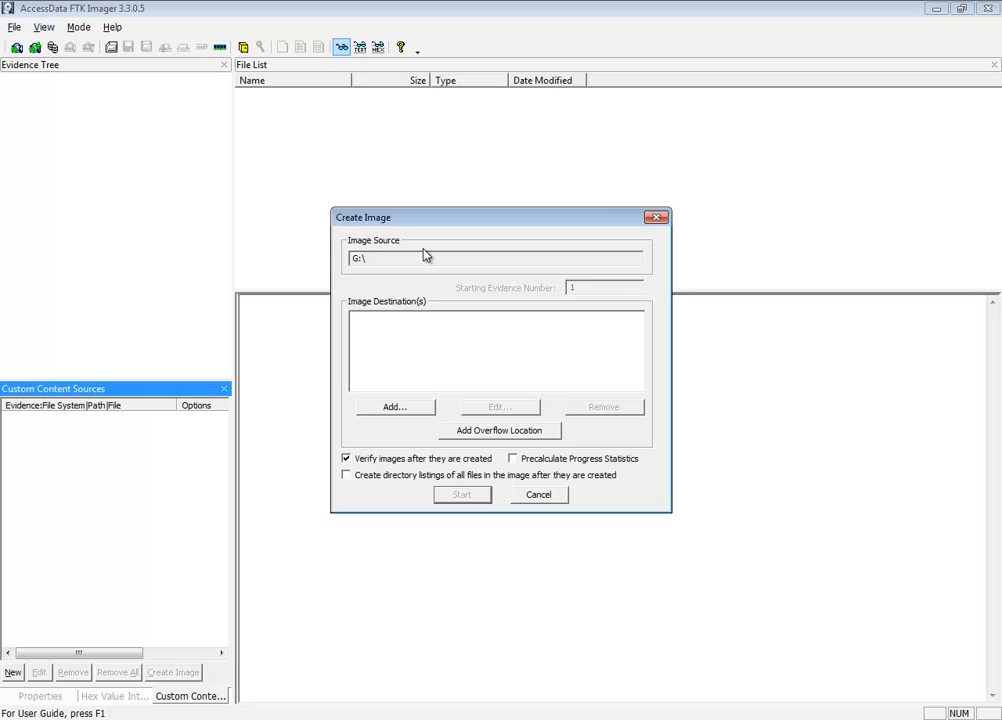
left_click(395, 407)
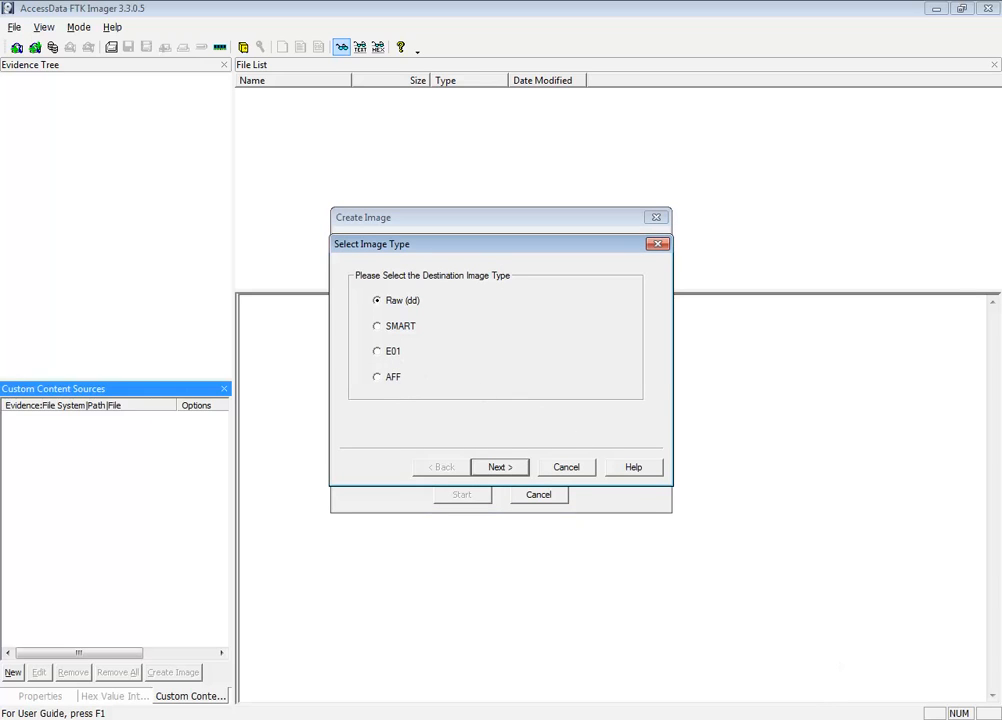
- Switch to Autopsy, check which image file types the data source browser supports, and cancel the file selection and the wizard
left_click(804, 710)
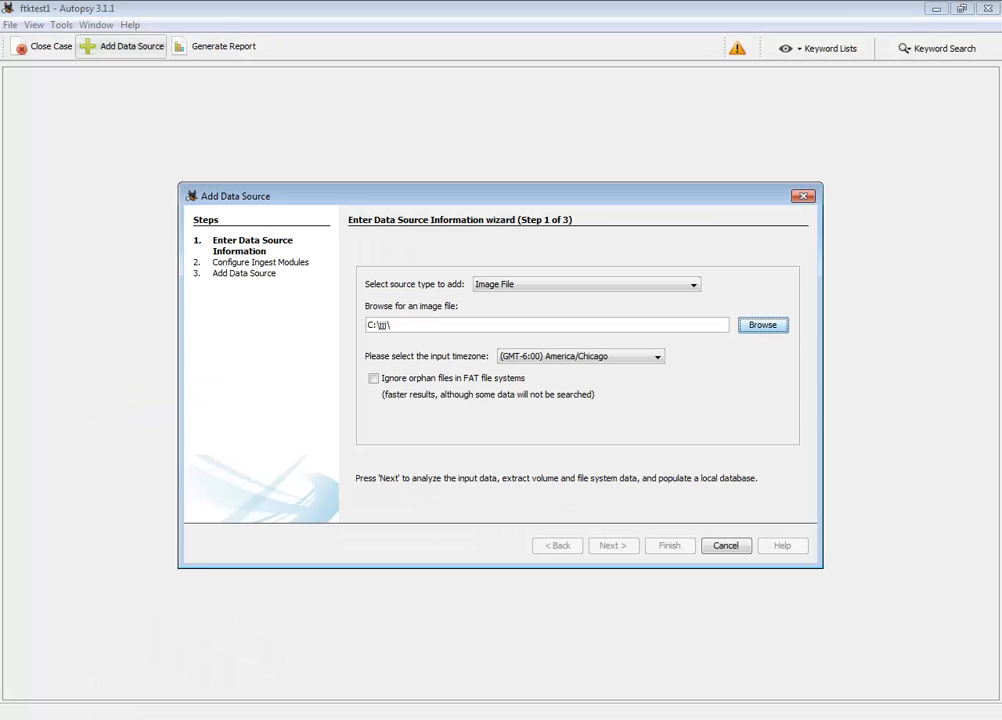
left_click(607, 286)
left_click(580, 298)
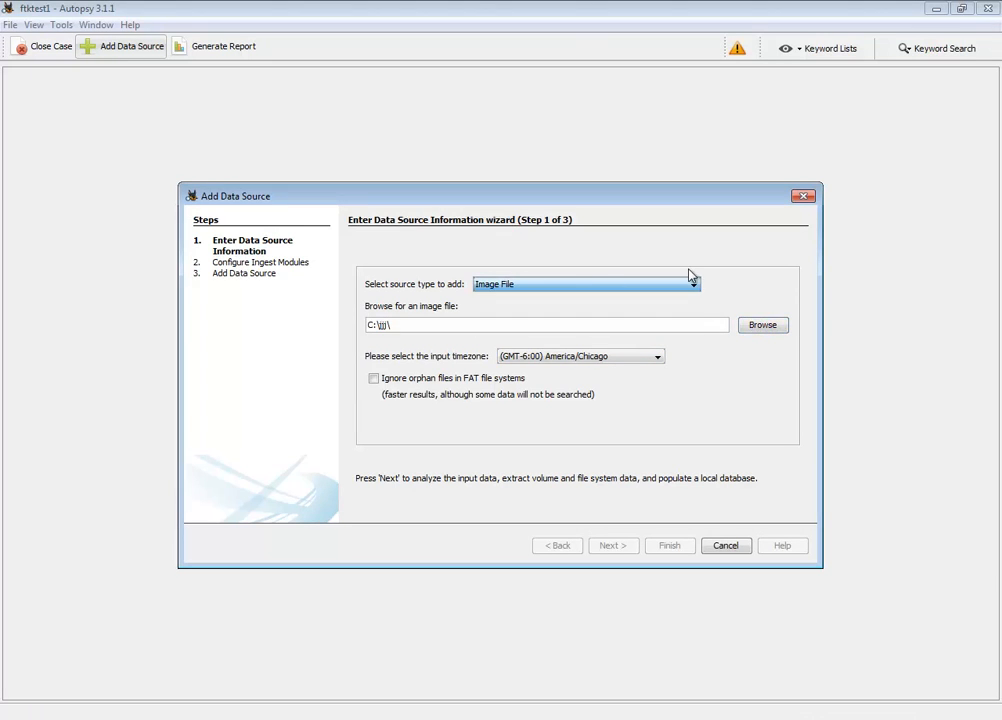
left_click(763, 326)
left_click(614, 518)
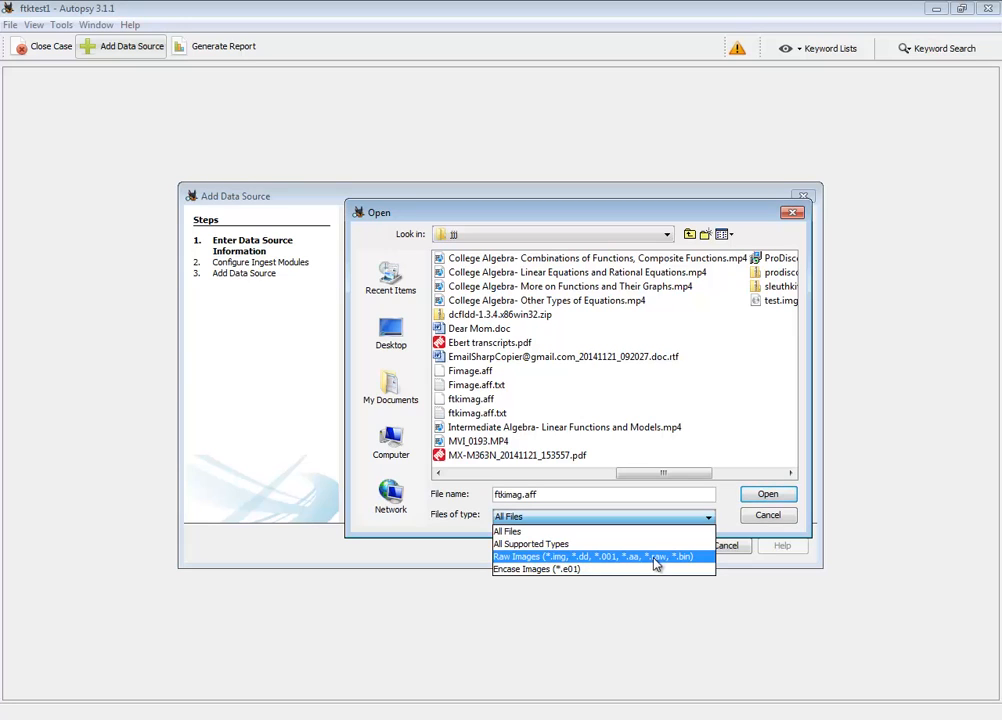
left_click(765, 516)
left_click(766, 517)
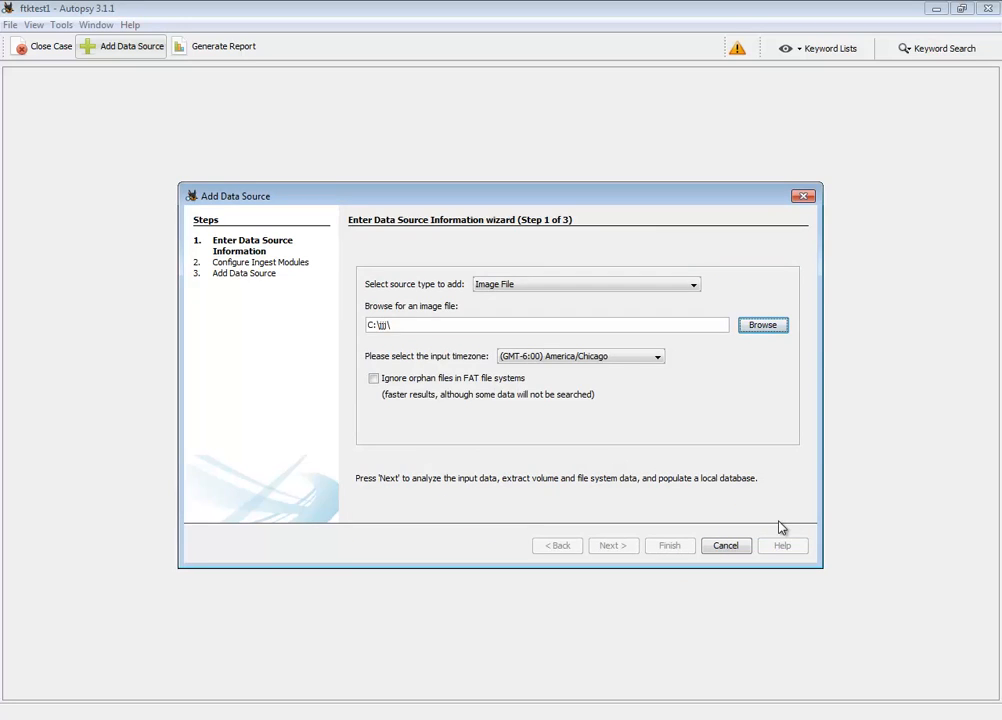
left_click(735, 557)
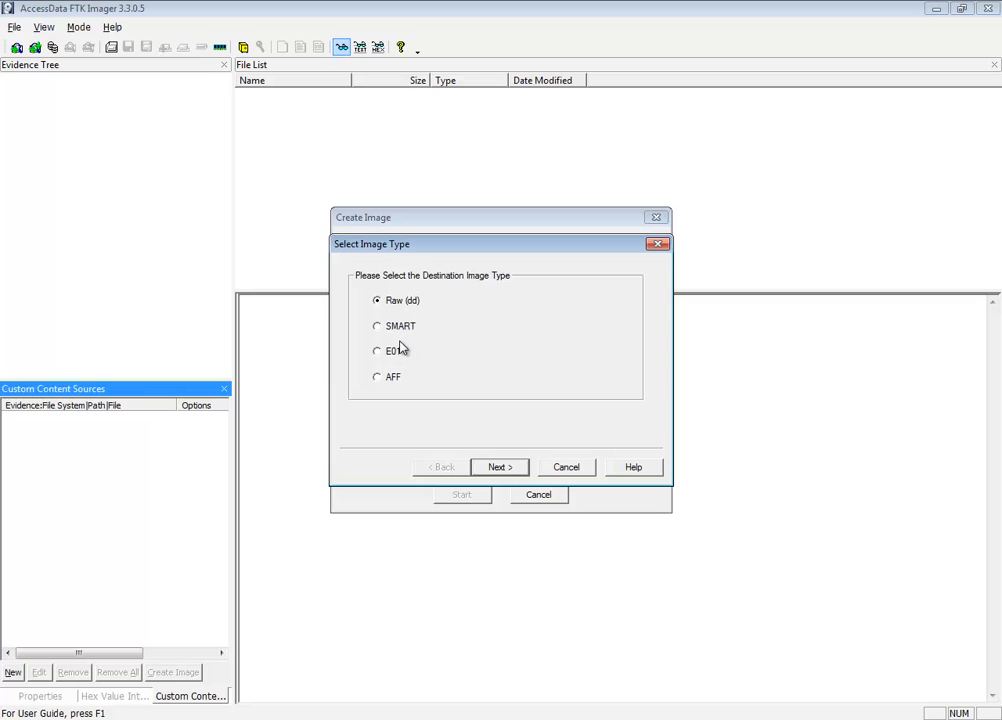
- Choose Raw (dd) as the image type, leave the evidence information blank and set the destination folder to C:\jjj
left_click(508, 471)
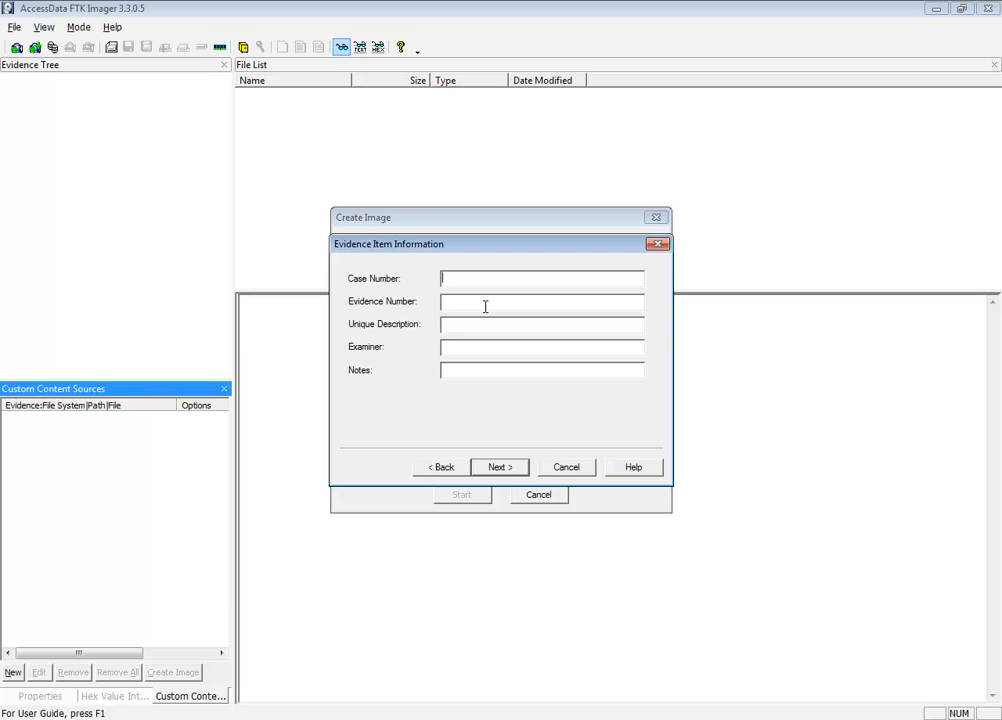
left_click(518, 469)
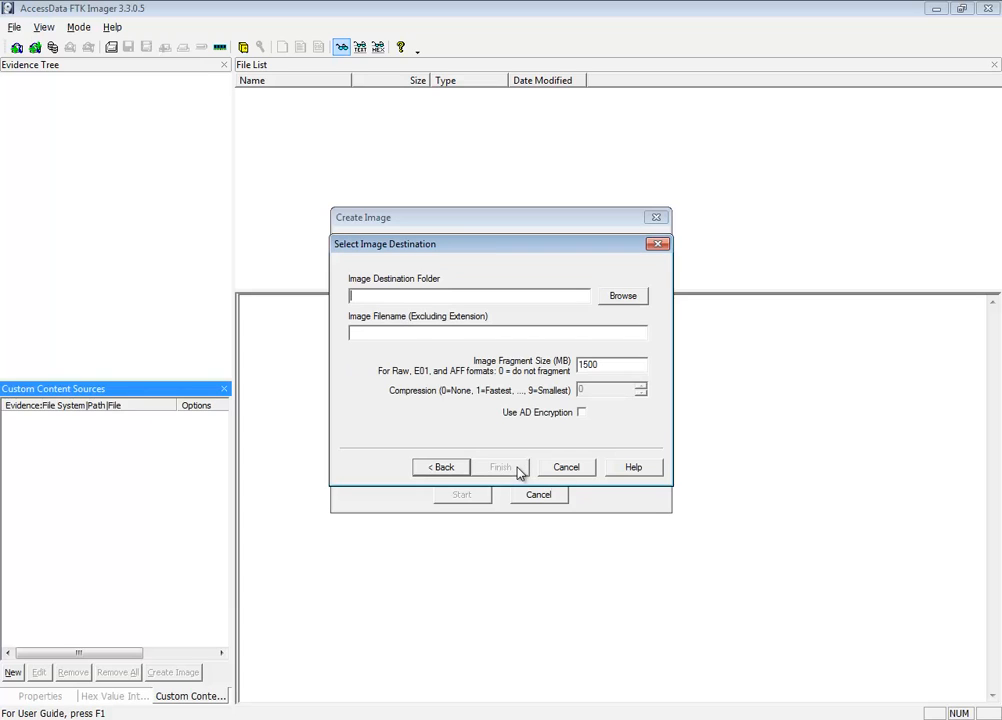
left_click(622, 297)
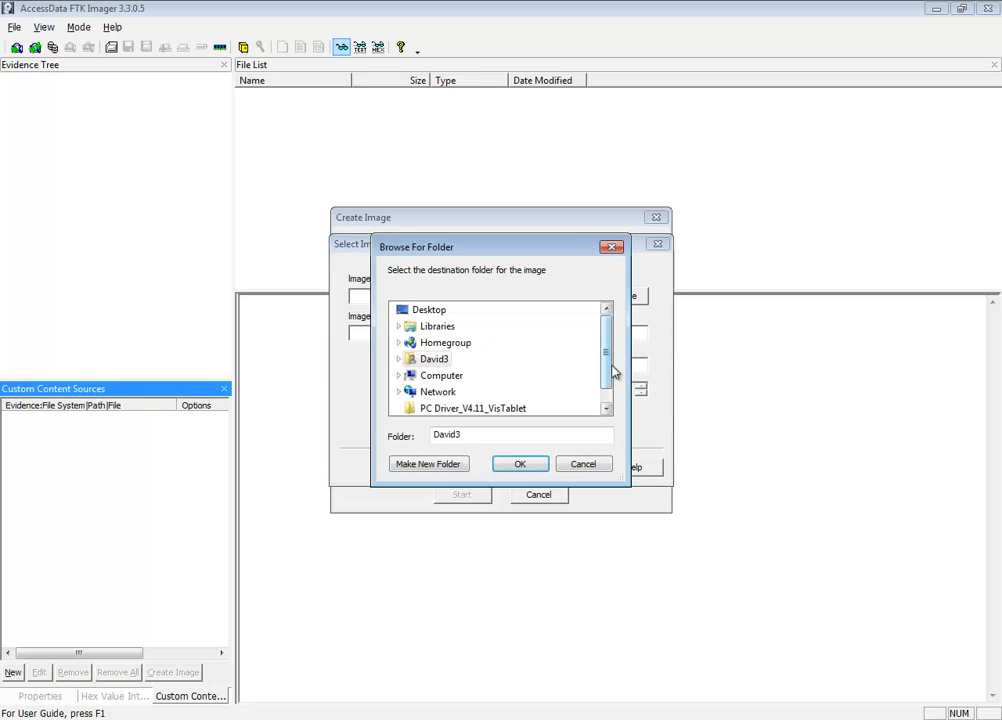
double_click(427, 377)
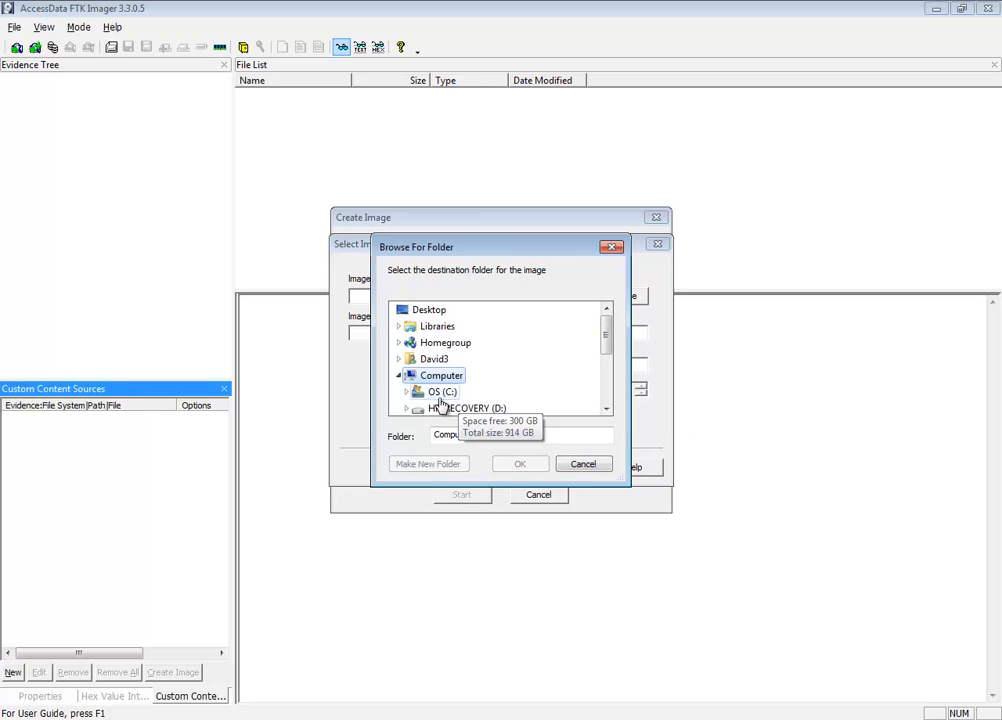
double_click(437, 392)
scroll(602, 395, "down", 2)
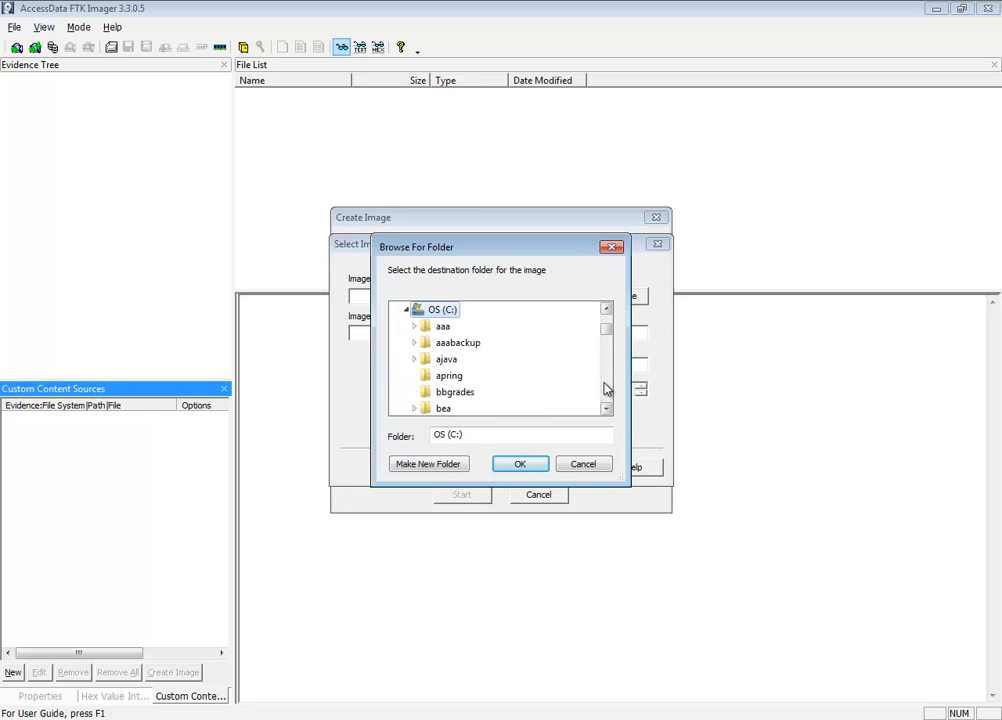
scroll(605, 388, "down", 3)
scroll(604, 388, "down", 2)
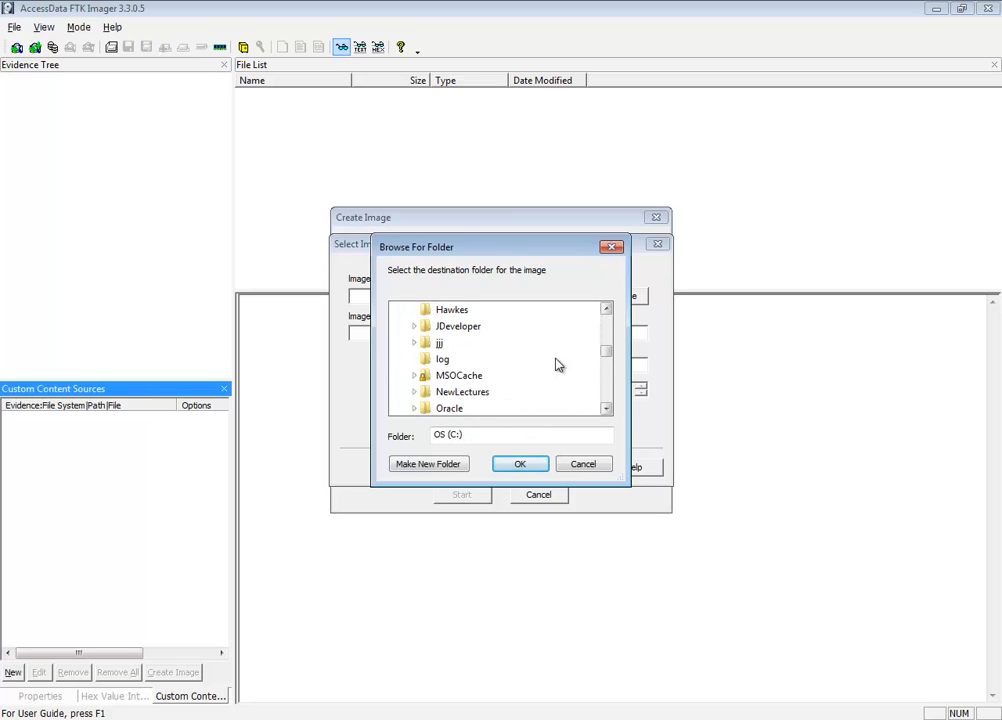
double_click(440, 341)
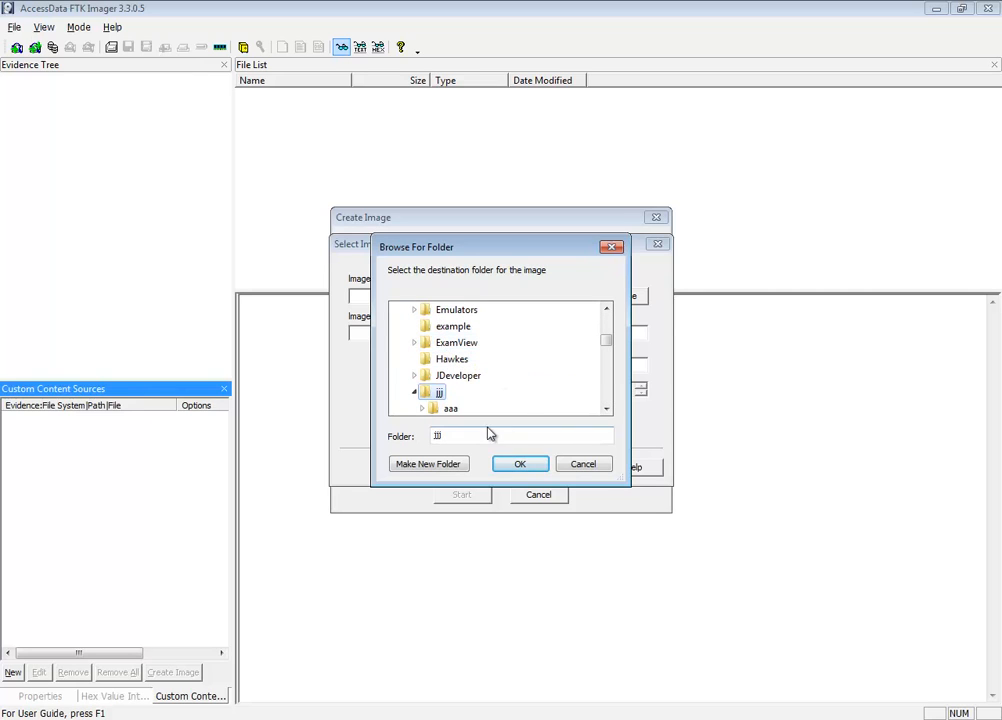
left_click(530, 466)
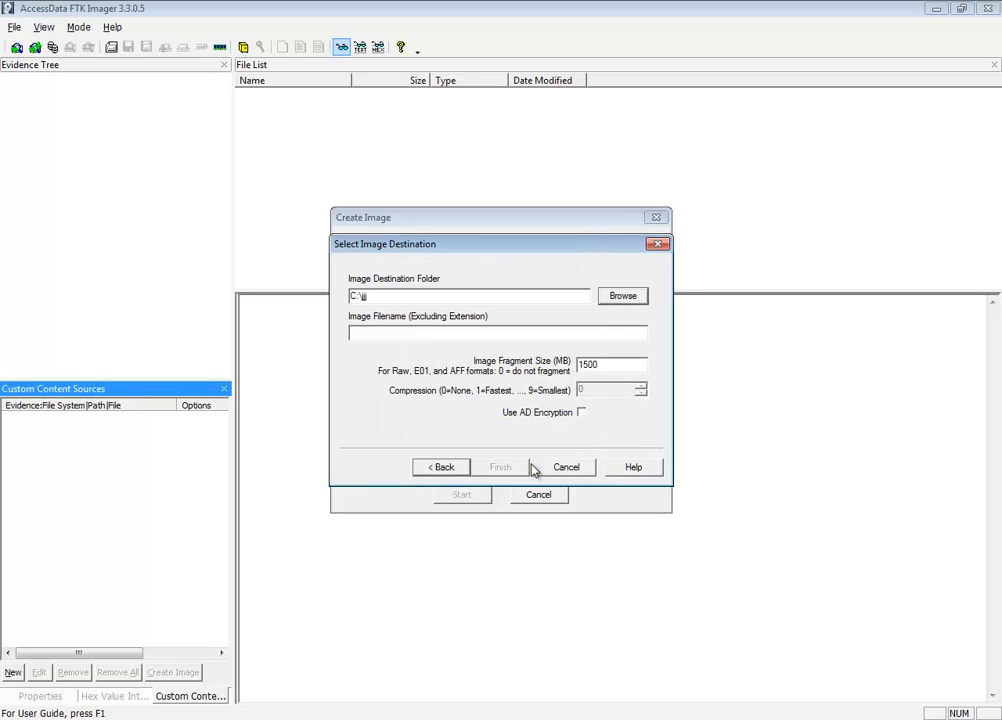
- Name the image fftk, set the fragment size to 0 and finish the image destination
left_click(451, 337)
type("fftk")
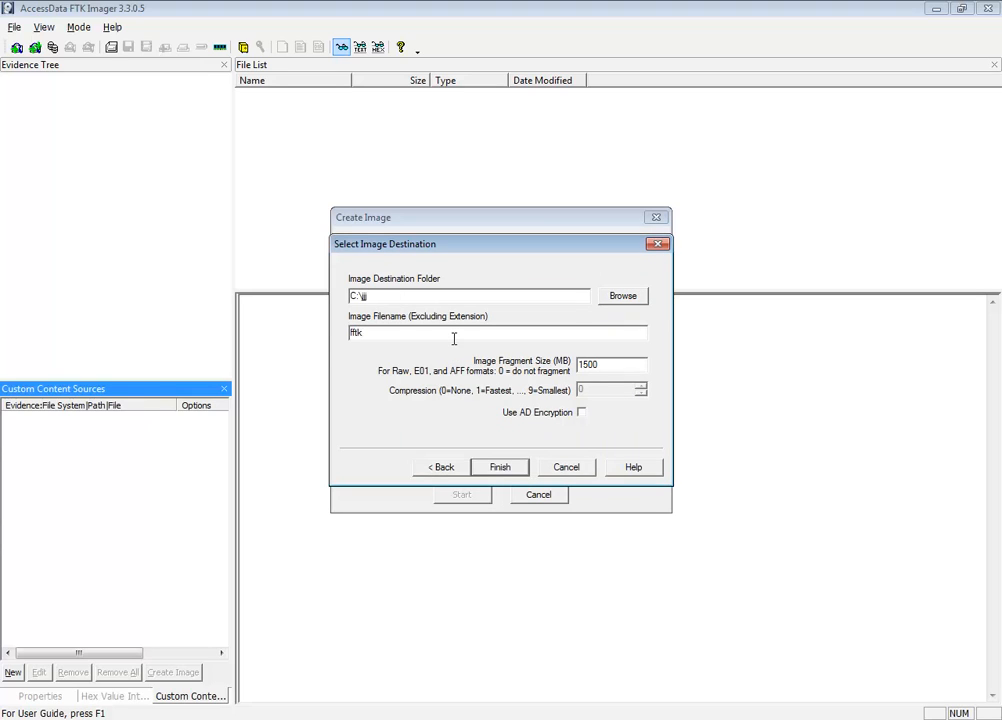
left_click_drag(615, 365, 503, 366)
type("0")
left_click(506, 470)
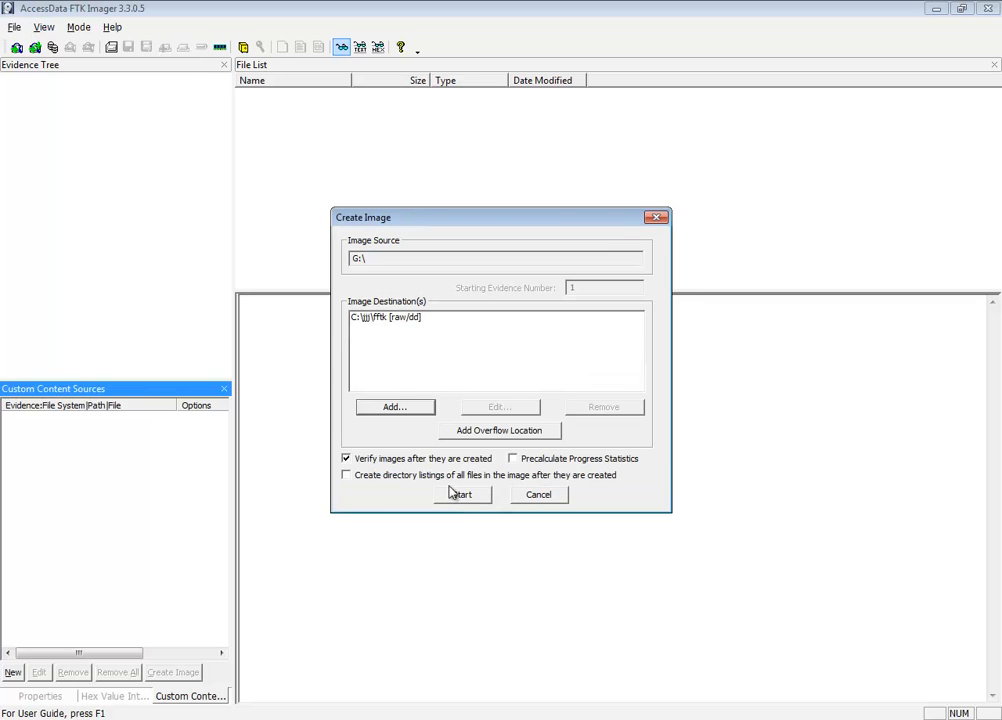
- Create the raw image of G:\, review the hash verification results and close the result windows
left_click(469, 500)
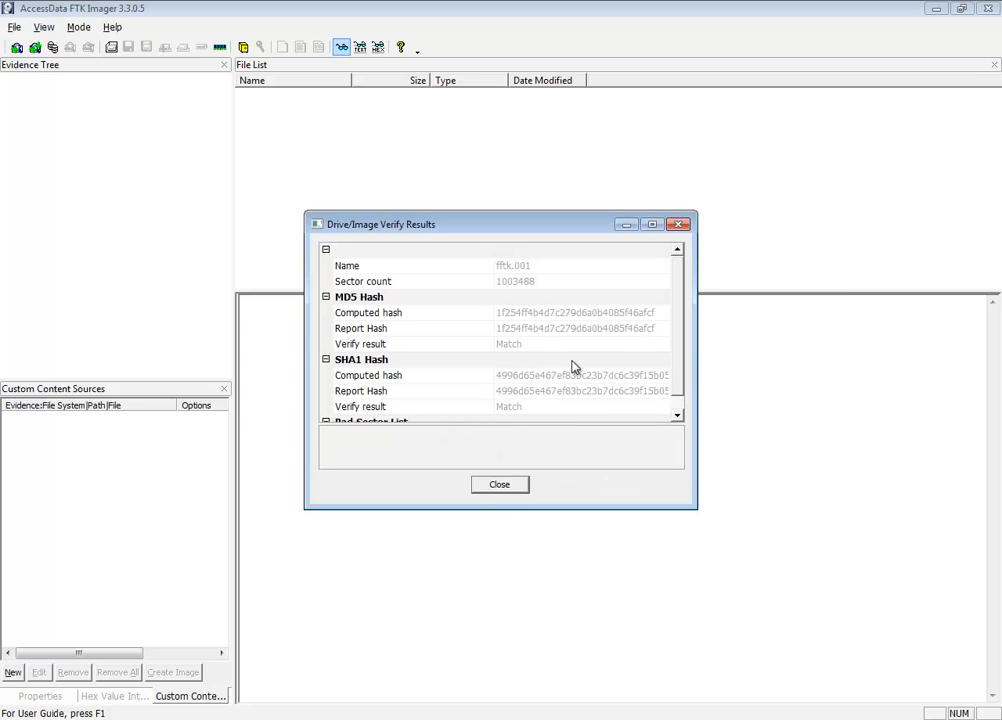
left_click(677, 413)
left_click(497, 487)
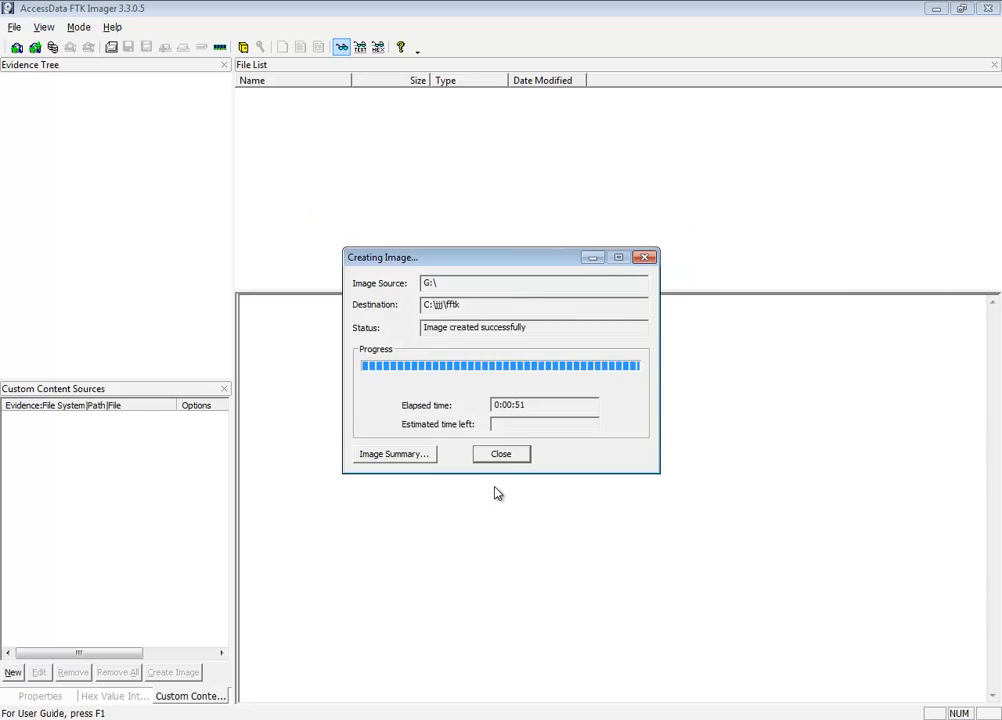
left_click(519, 459)
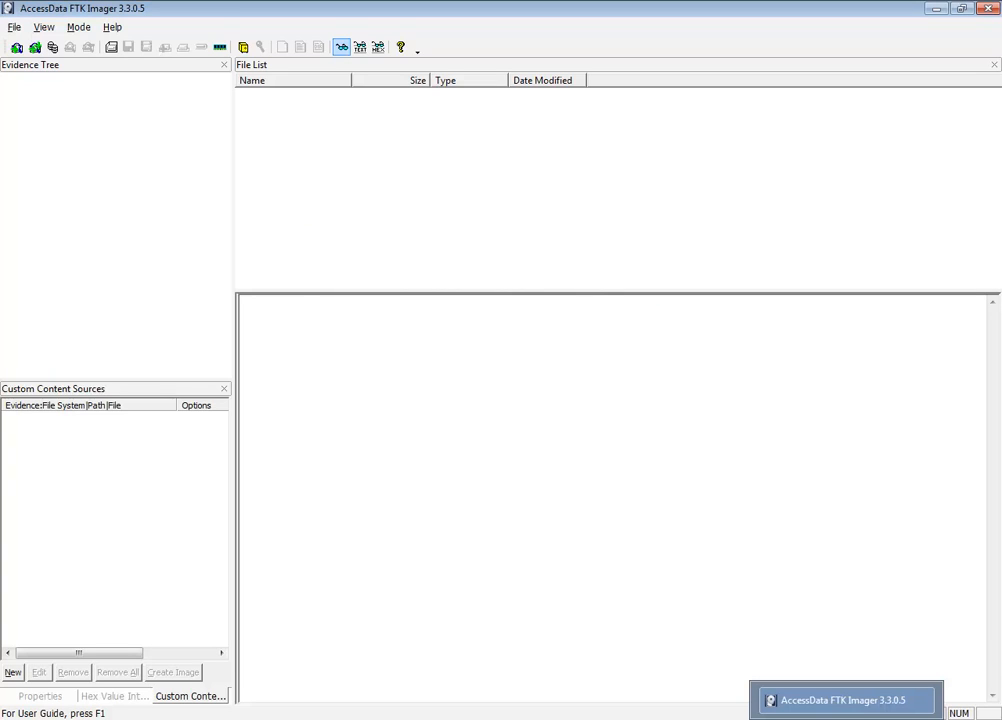
- Switch to Autopsy and start adding a data source with C:\jjj\fftk.001 as the image file
left_click(815, 700)
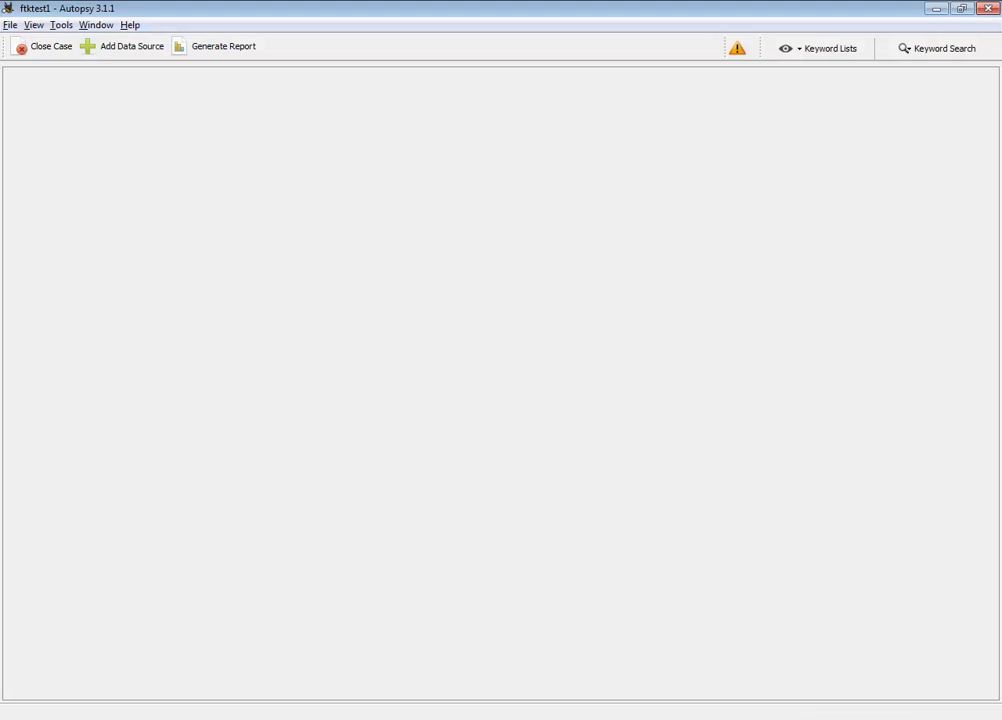
left_click(130, 52)
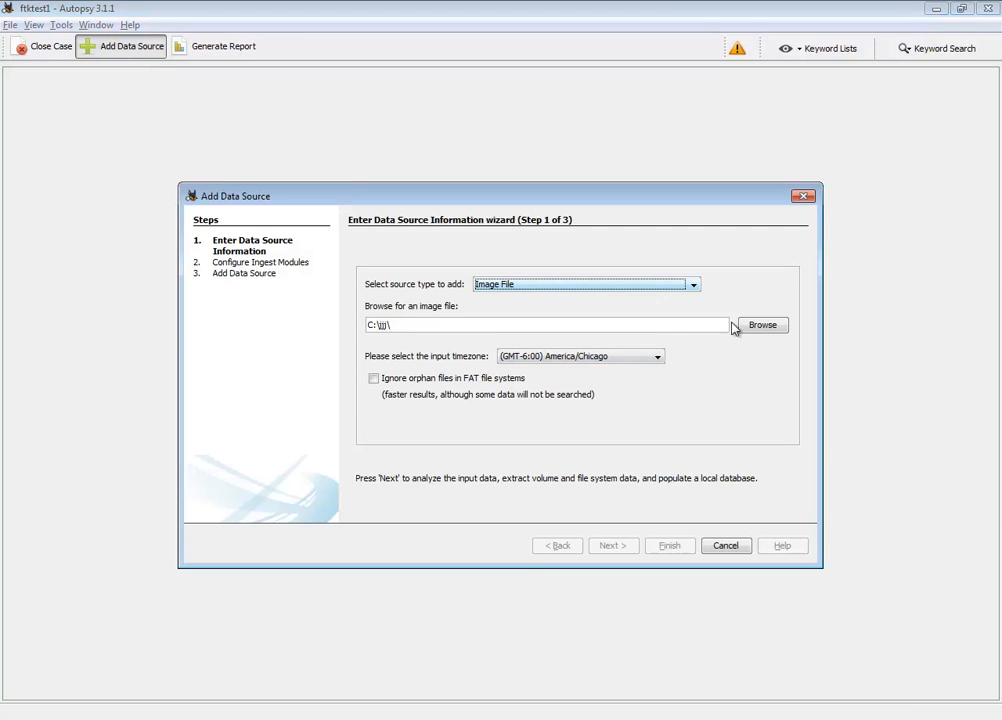
left_click(770, 332)
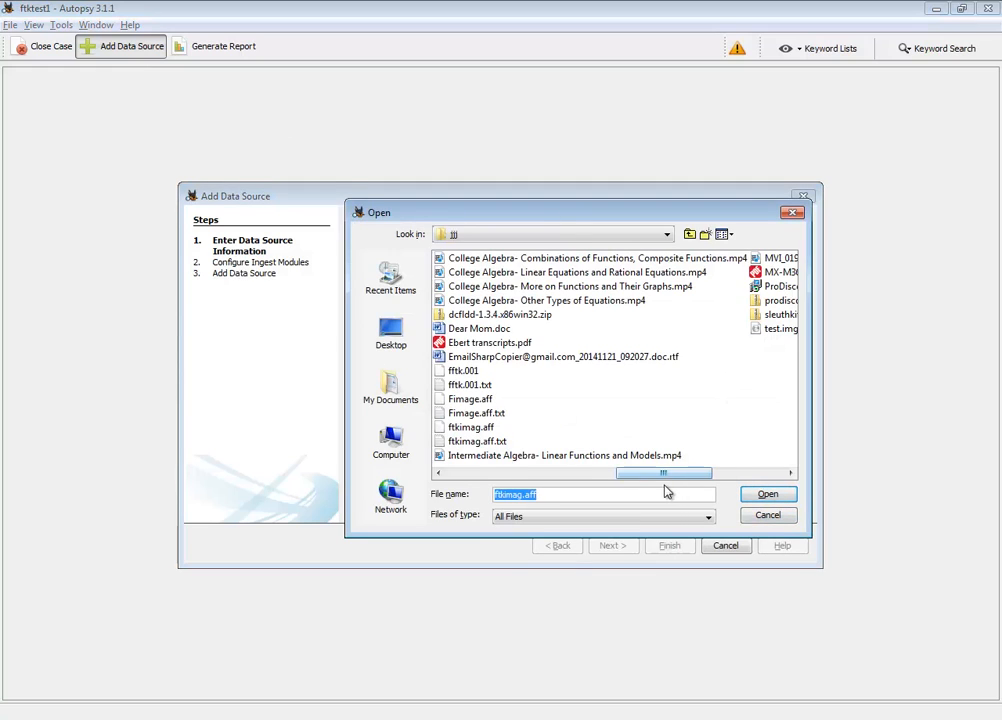
left_click(478, 372)
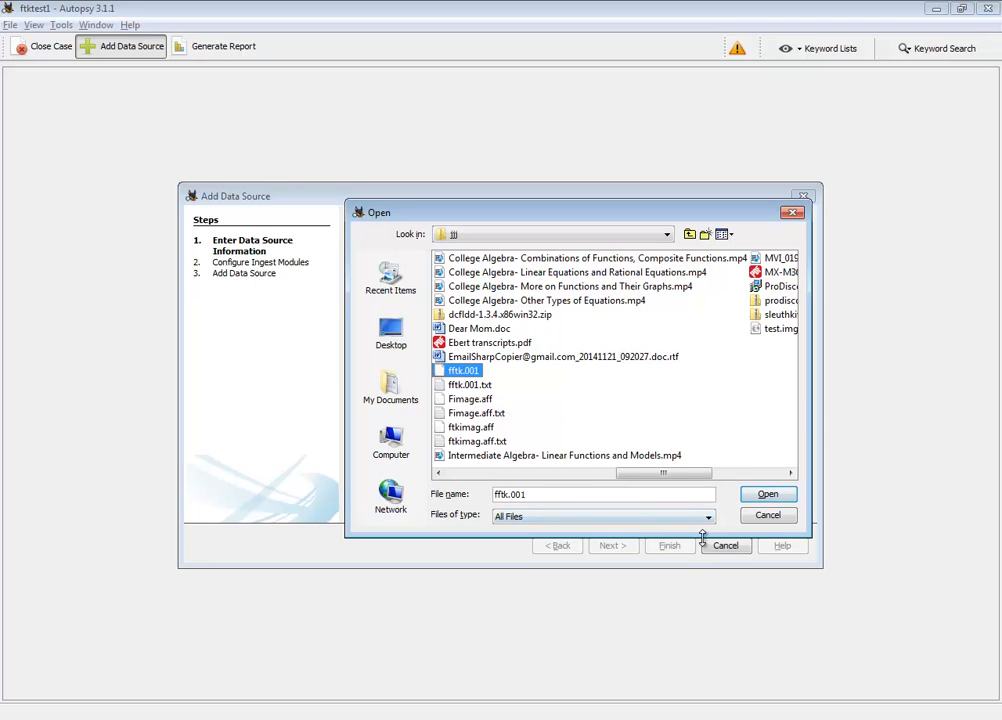
left_click(767, 496)
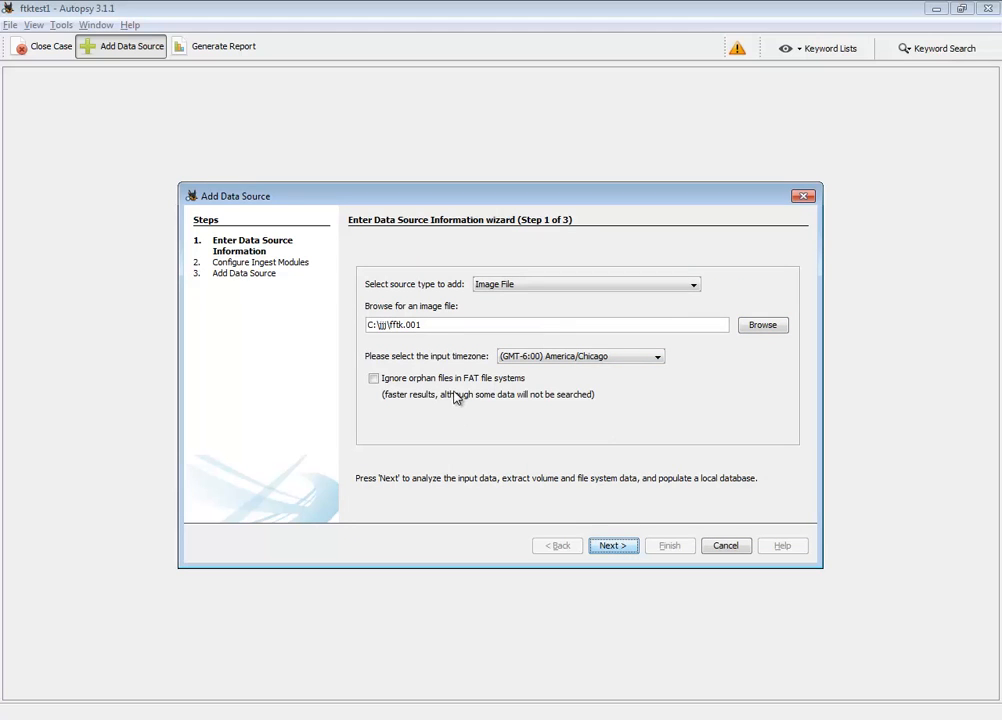
- Add the data source with all ingest modules enabled, finish the wizard and dismiss the hash database notification
left_click(620, 553)
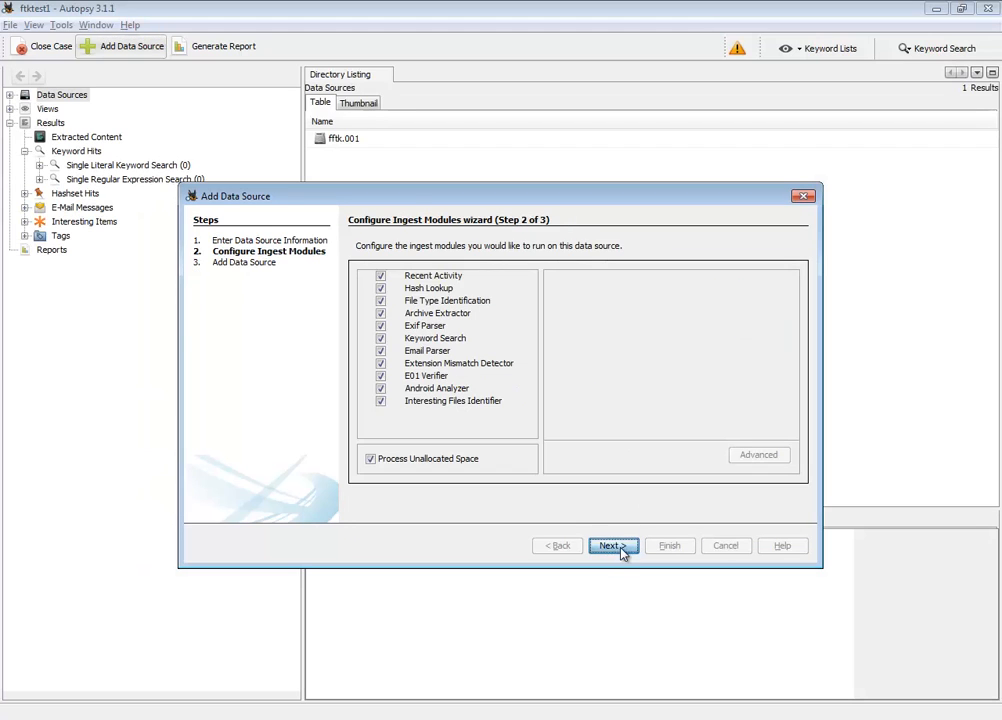
left_click(620, 553)
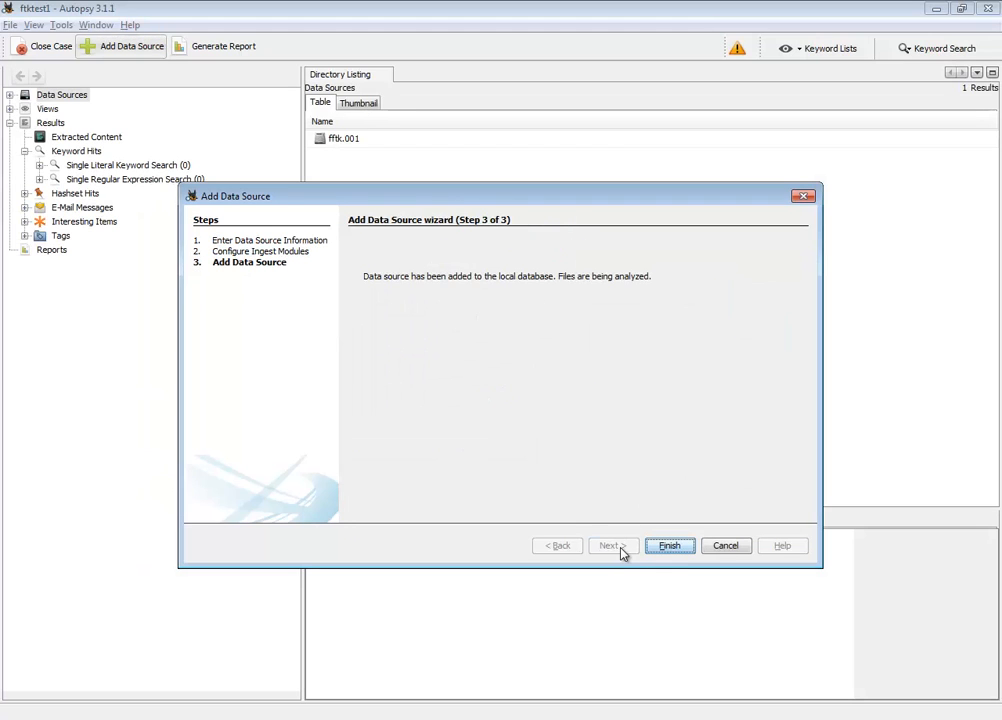
left_click(686, 548)
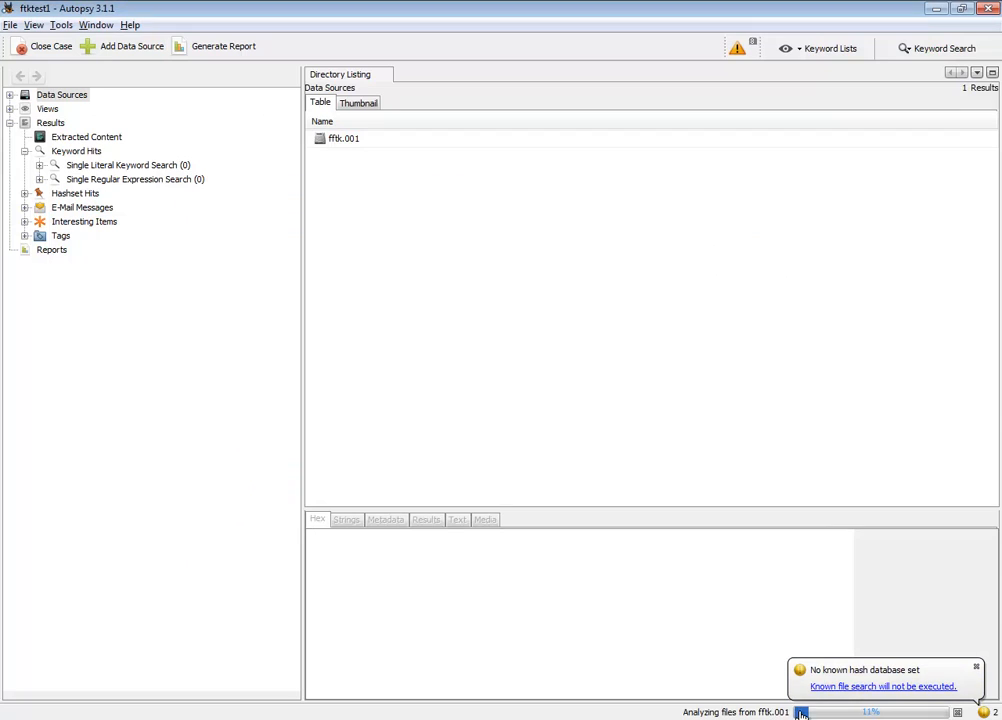
left_click(977, 667)
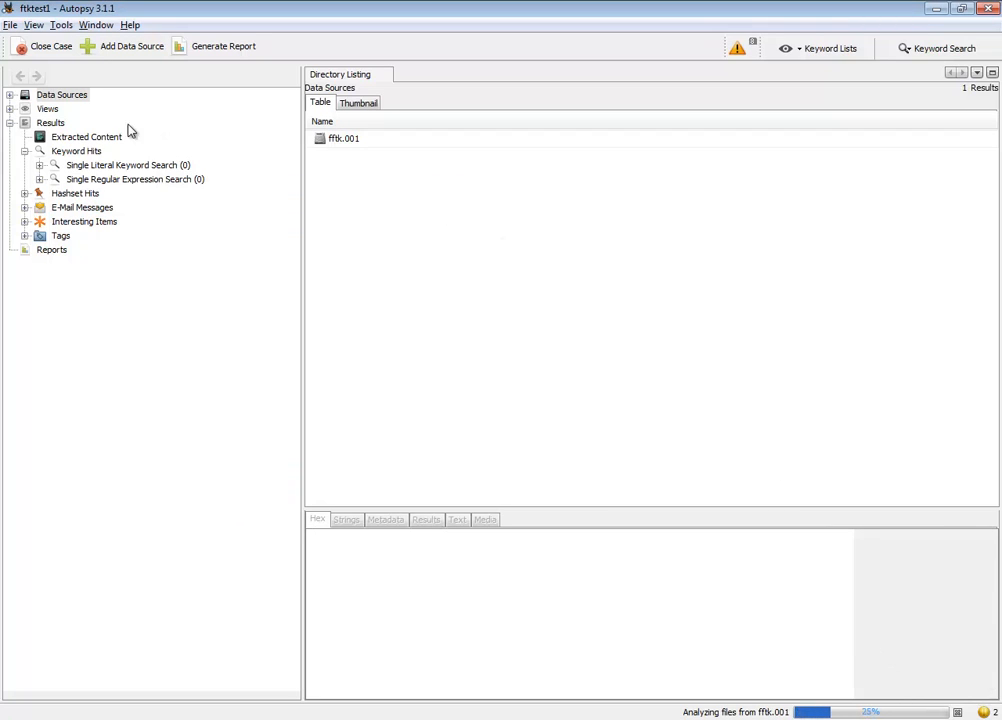
- Expand the Views and Documents categories, dismiss the read error notification and list the plain text files
left_click(9, 109)
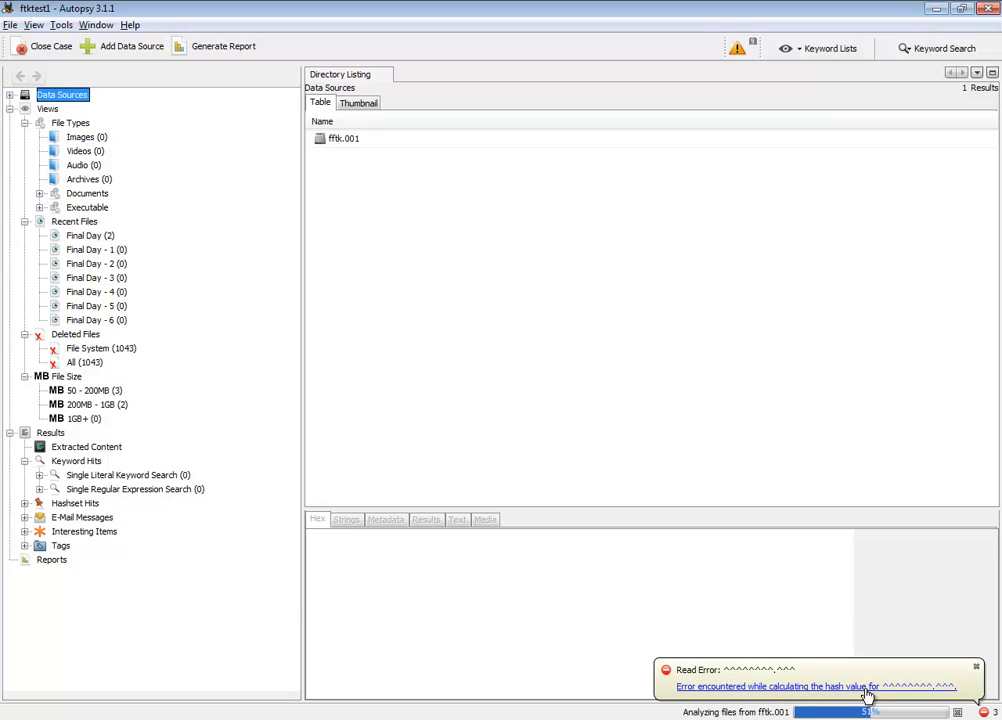
left_click(978, 668)
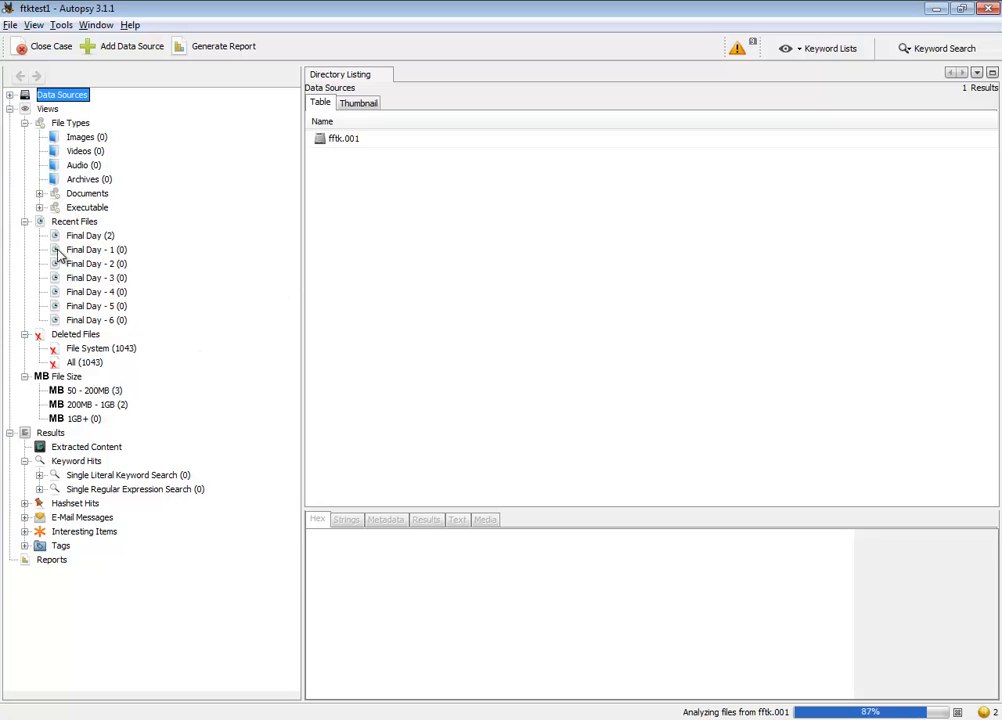
left_click(39, 194)
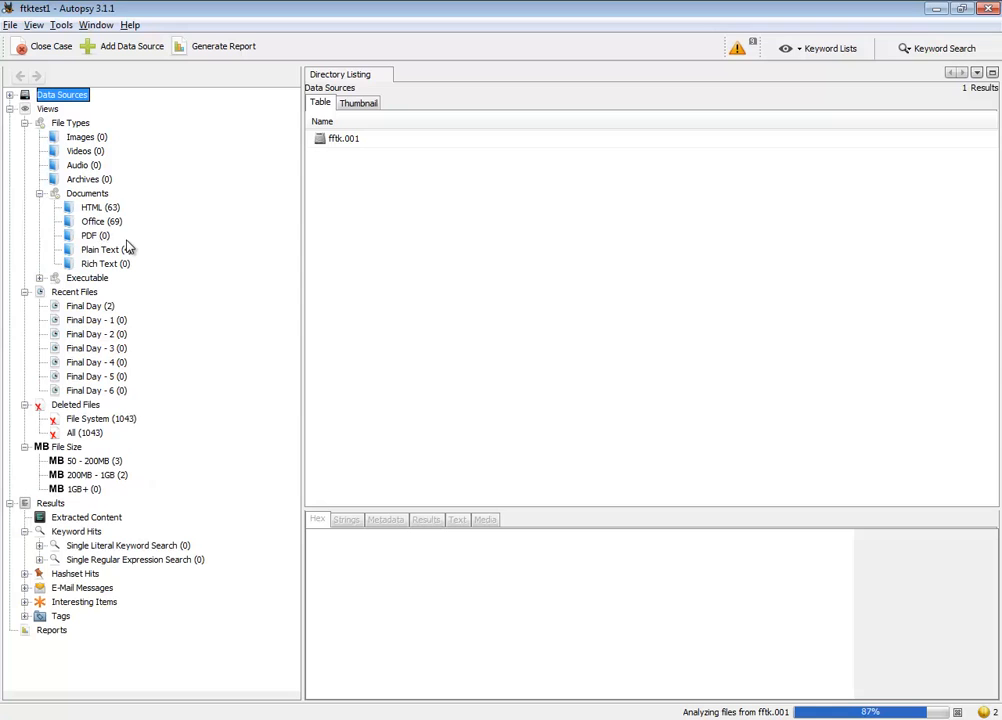
left_click(108, 249)
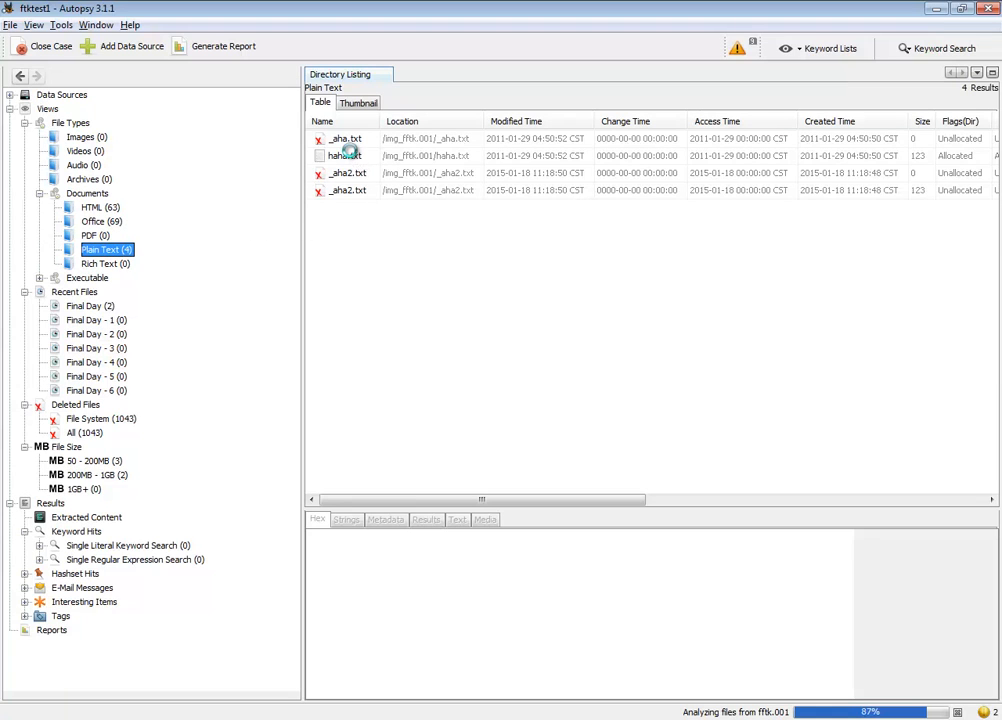
- Select haha.txt in the plain text file list and read its contents as strings
left_click(352, 157)
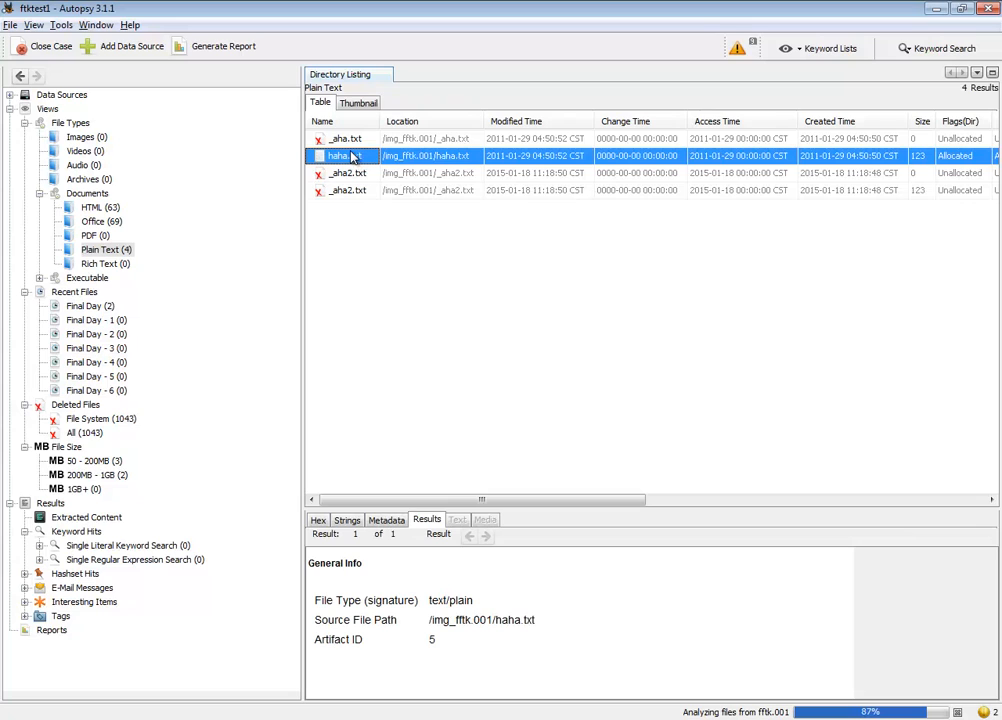
left_click(347, 521)
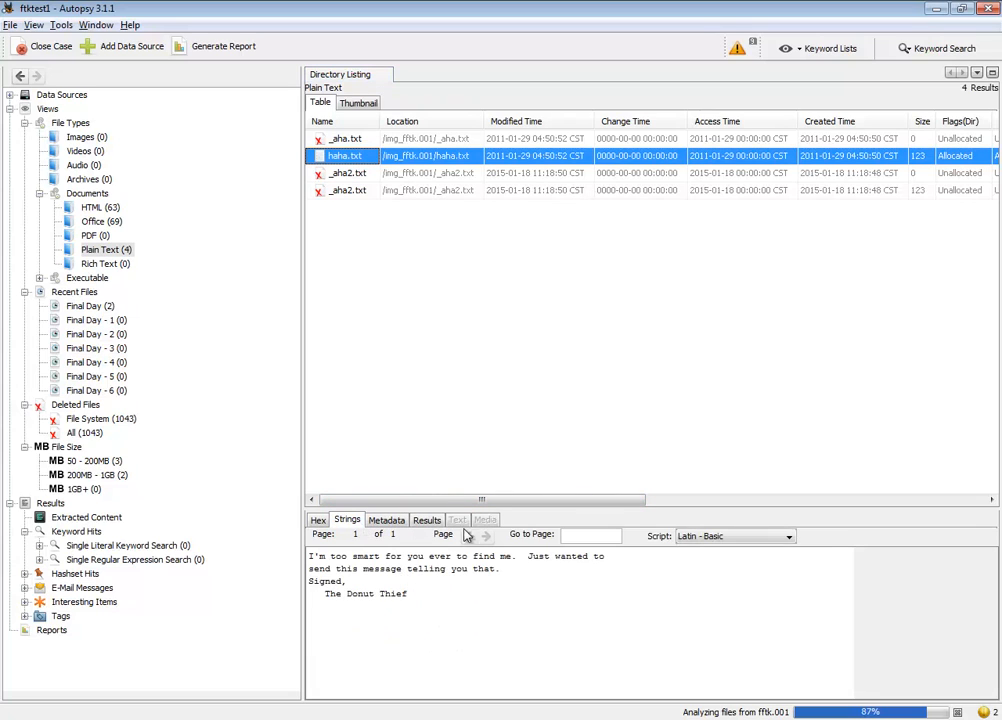
right_click(351, 161)
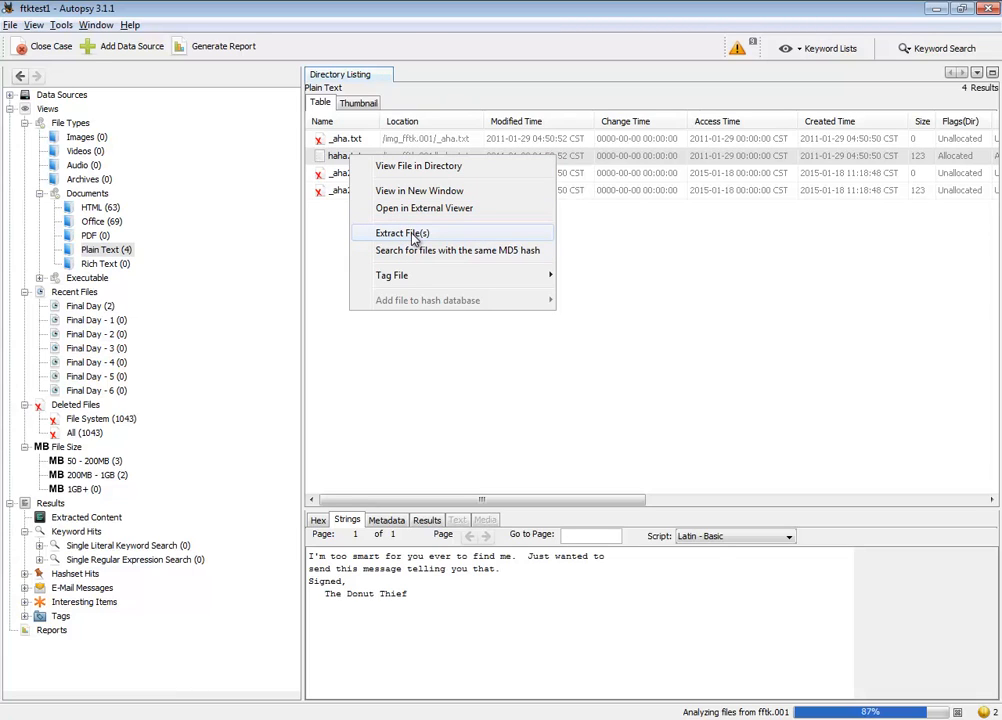
left_click(720, 262)
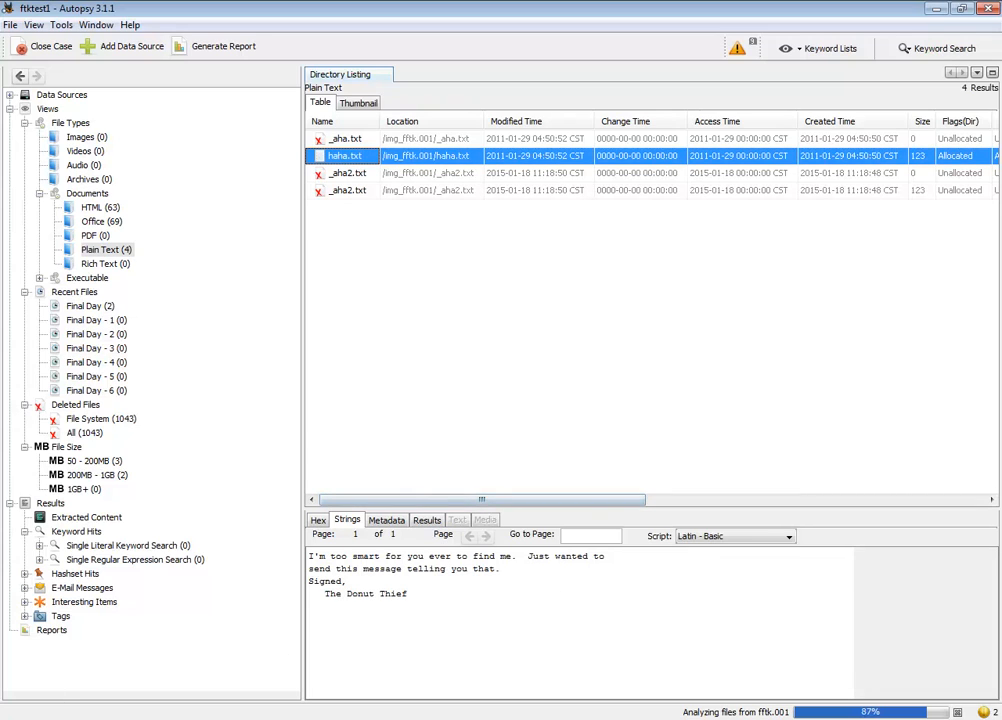
- Switch to Windows Explorer and open the case's export folder, C:\jjj\ftktest1\Export
left_click(110, 719)
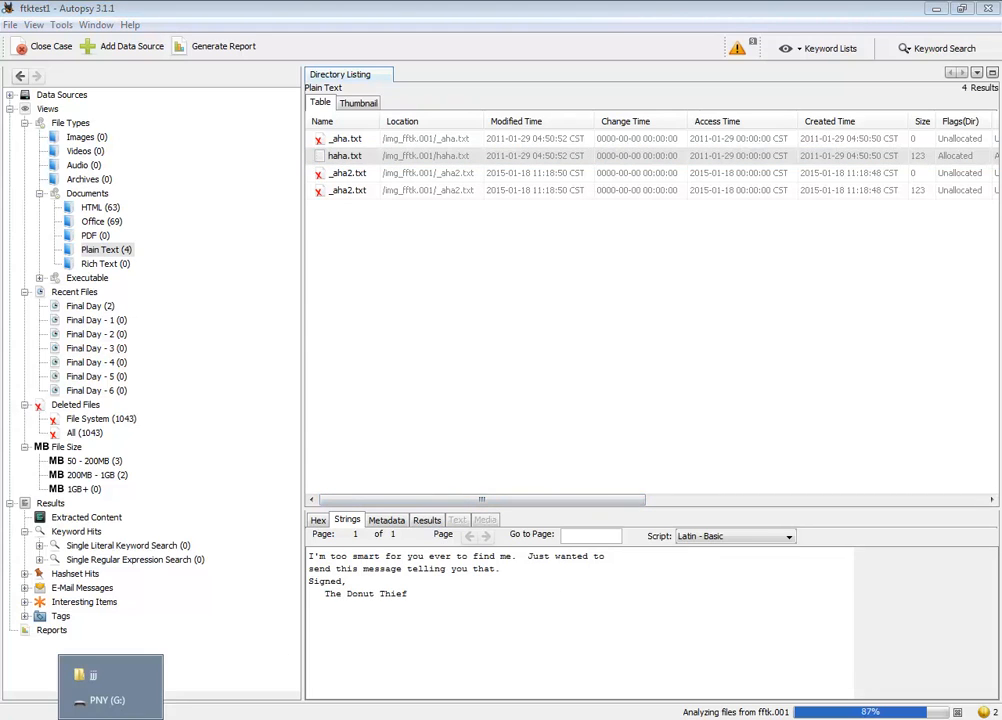
left_click(100, 692)
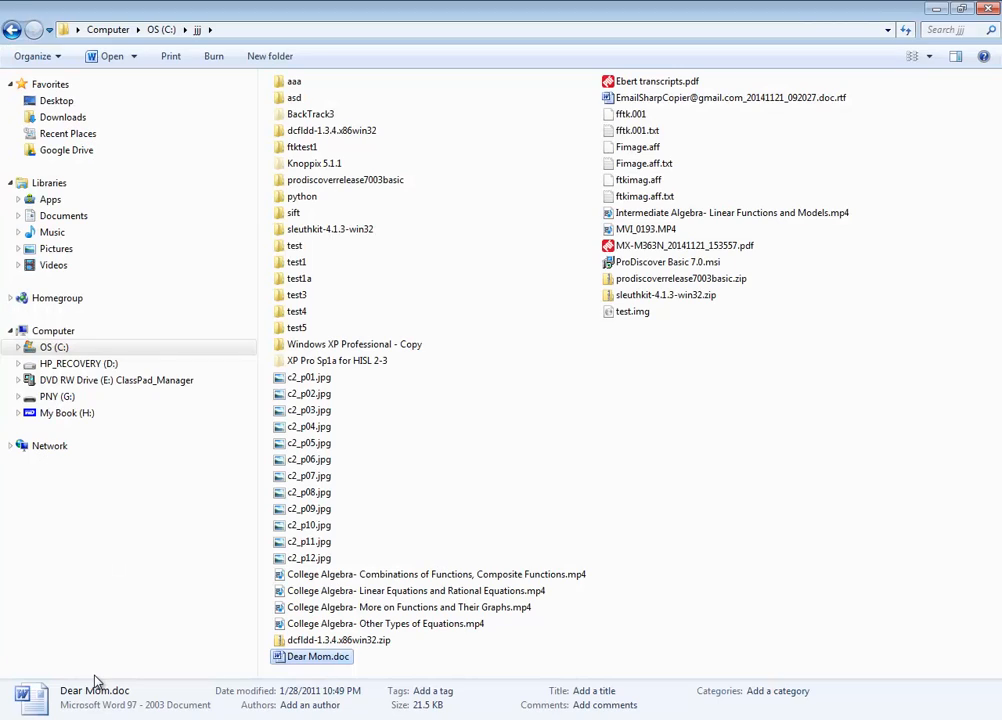
double_click(316, 150)
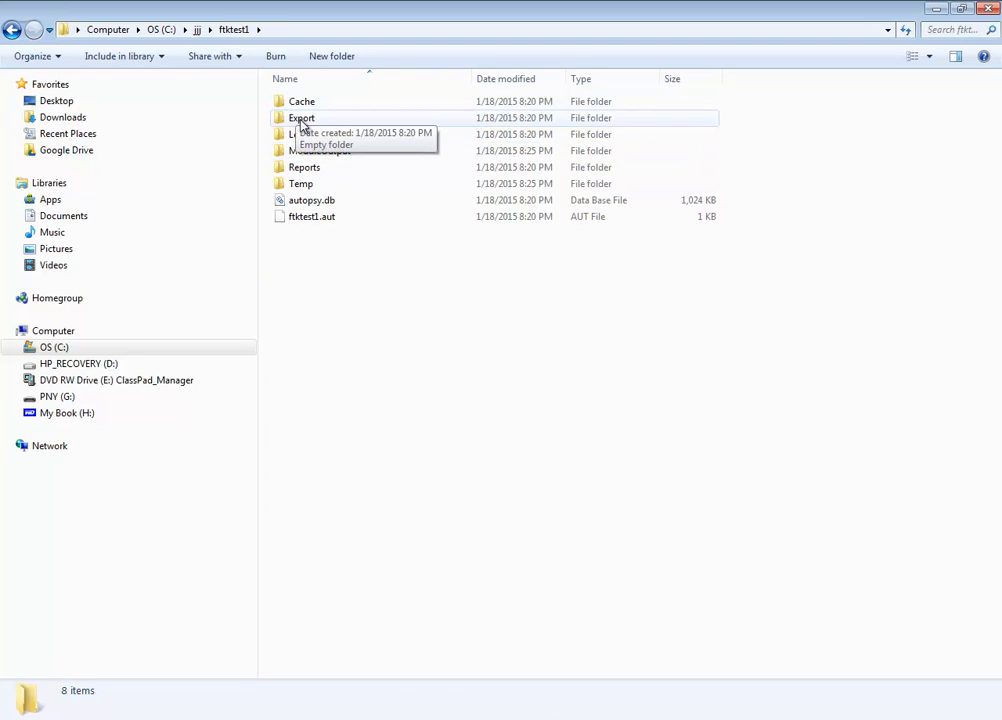
double_click(302, 120)
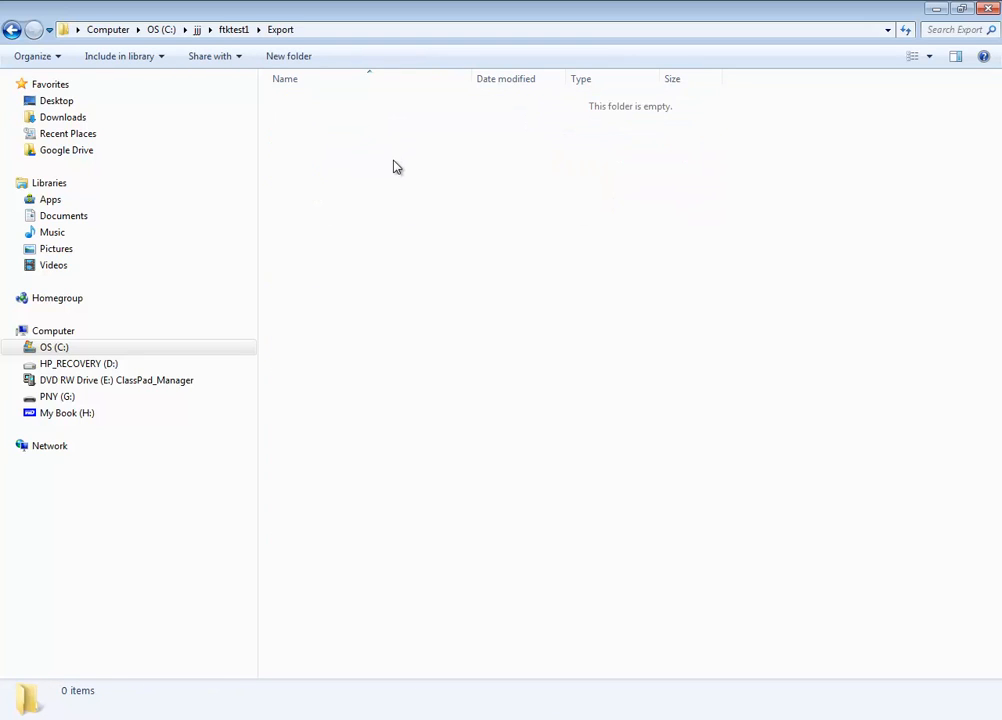
- Switch back to Autopsy and extract haha.txt into the case's Export folder under its original name
key("alt+Tab")
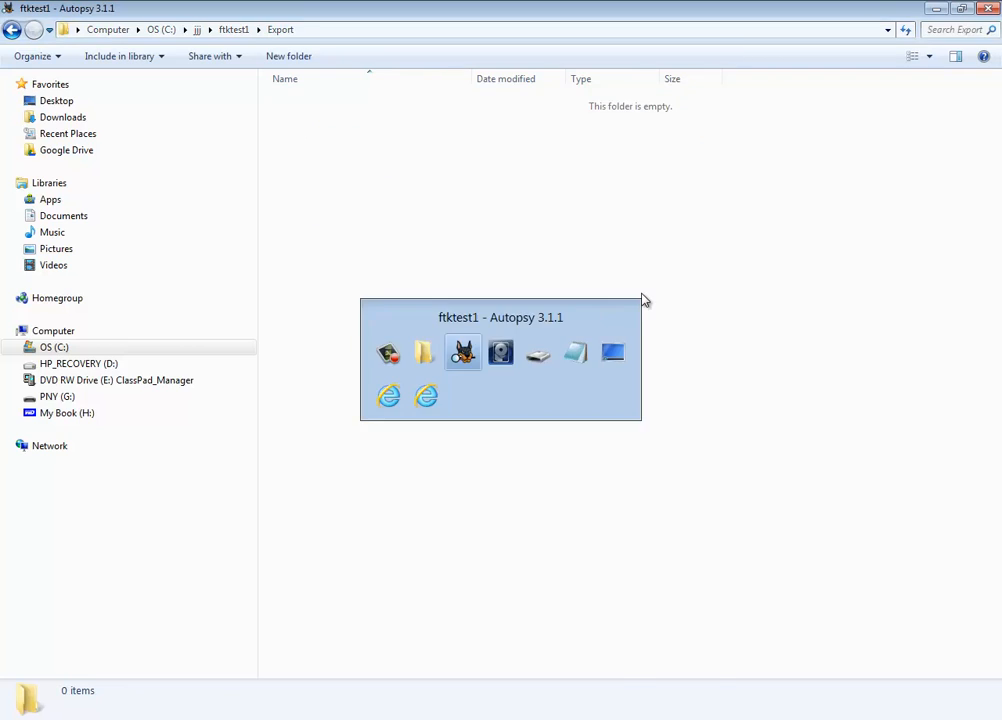
right_click(357, 161)
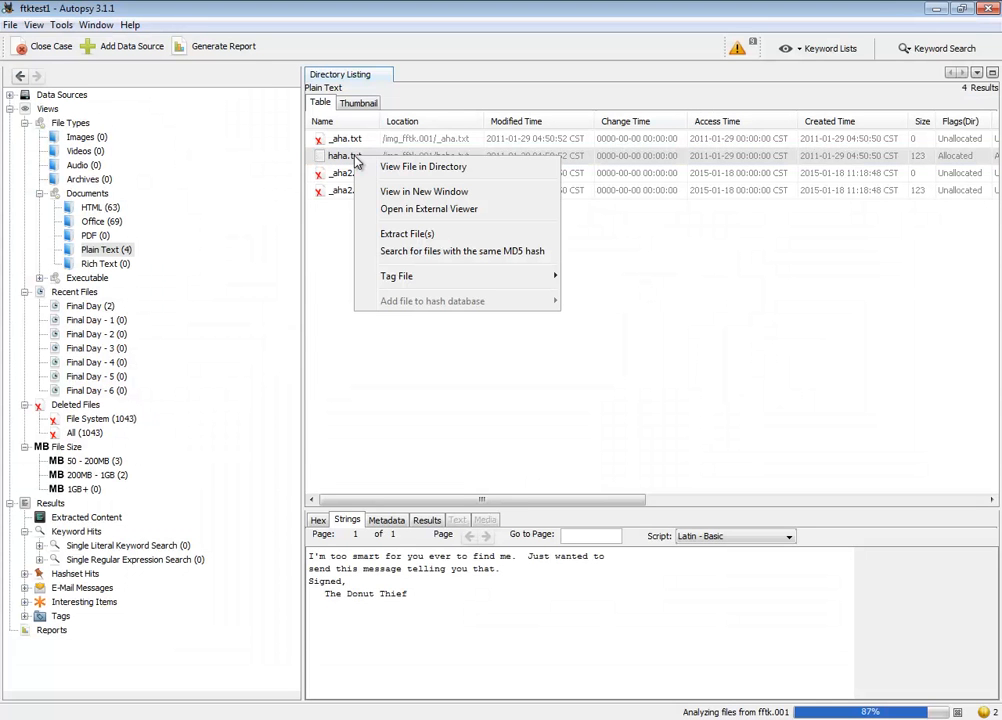
left_click(410, 234)
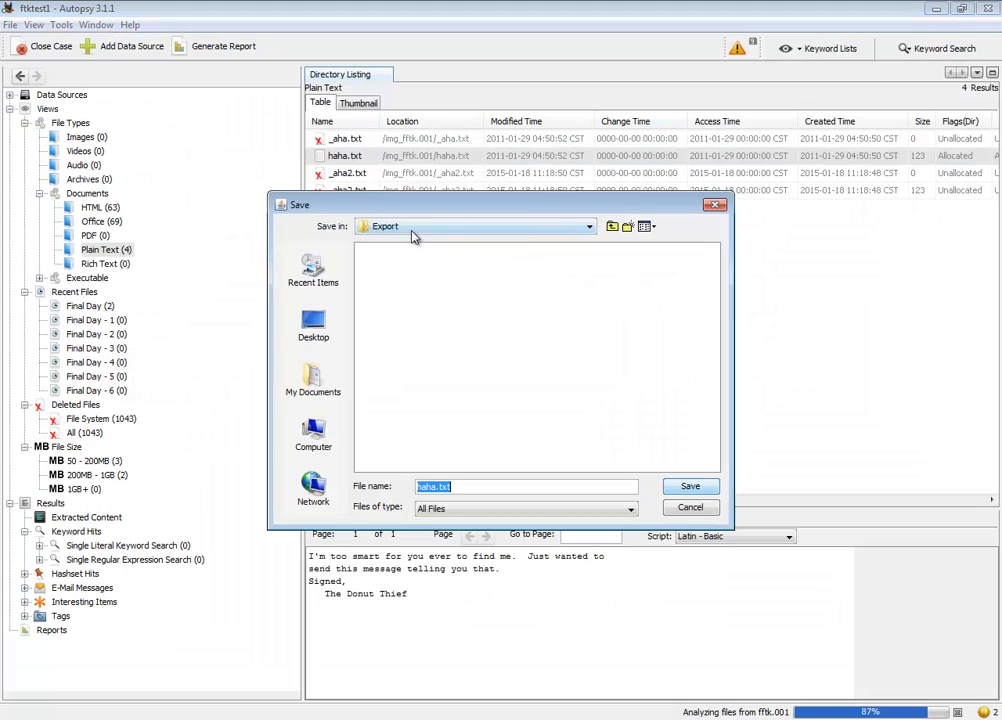
left_click(690, 488)
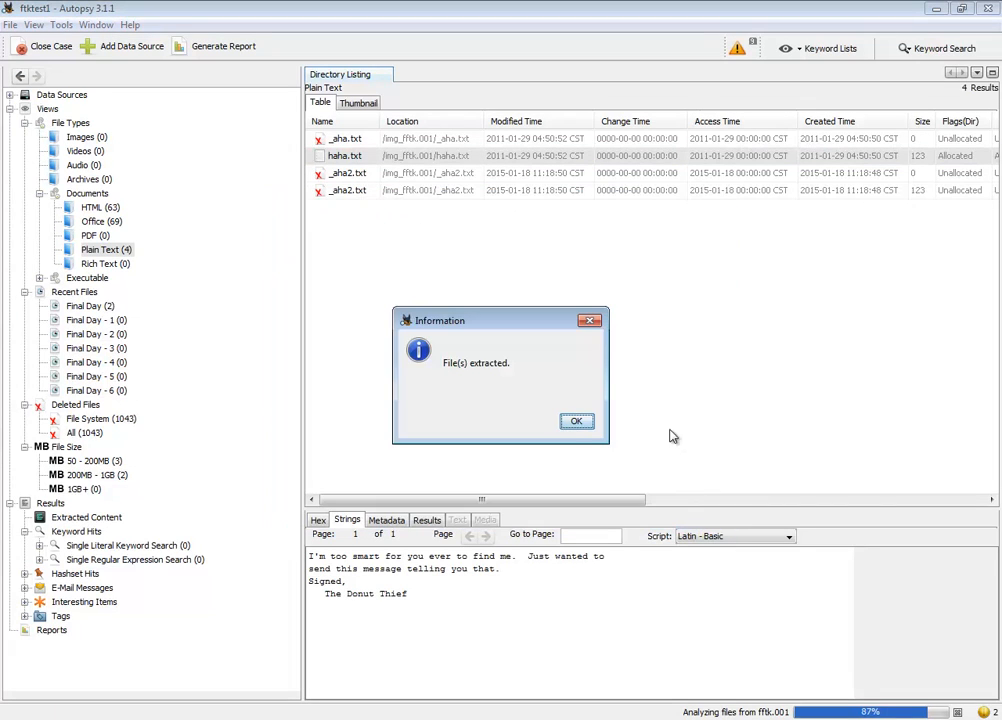
left_click(577, 422)
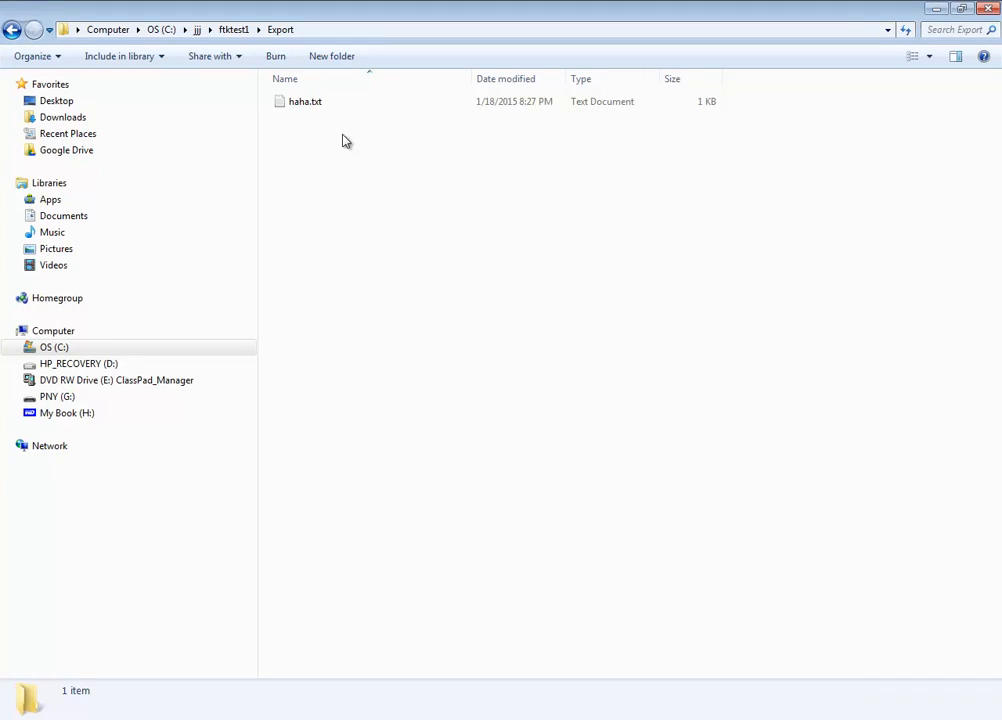
- Open the extracted haha.txt from the Export folder to check its text, close it and return to Autopsy
double_click(306, 103)
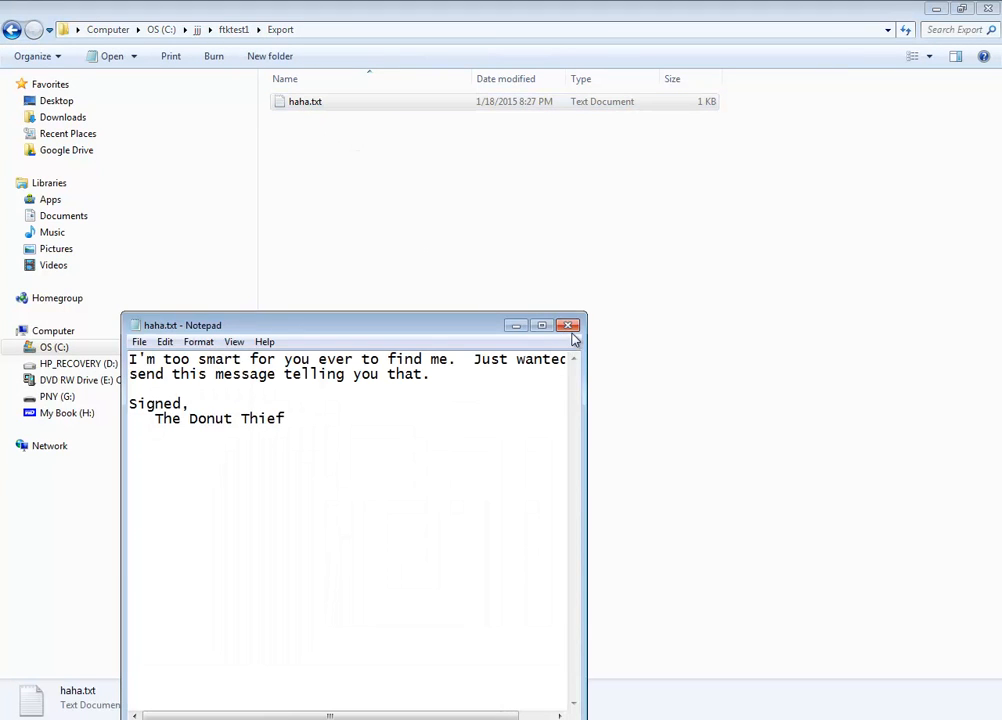
left_click(568, 325)
key("alt+Tab")
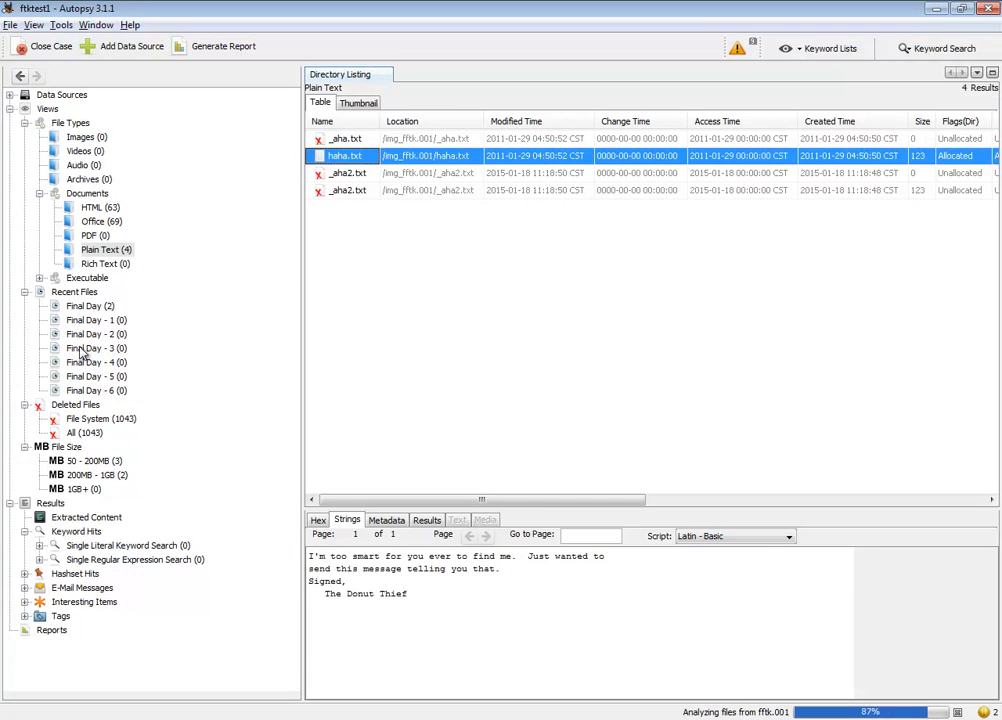
- List the Office documents and the HTML files found in the image
left_click(99, 224)
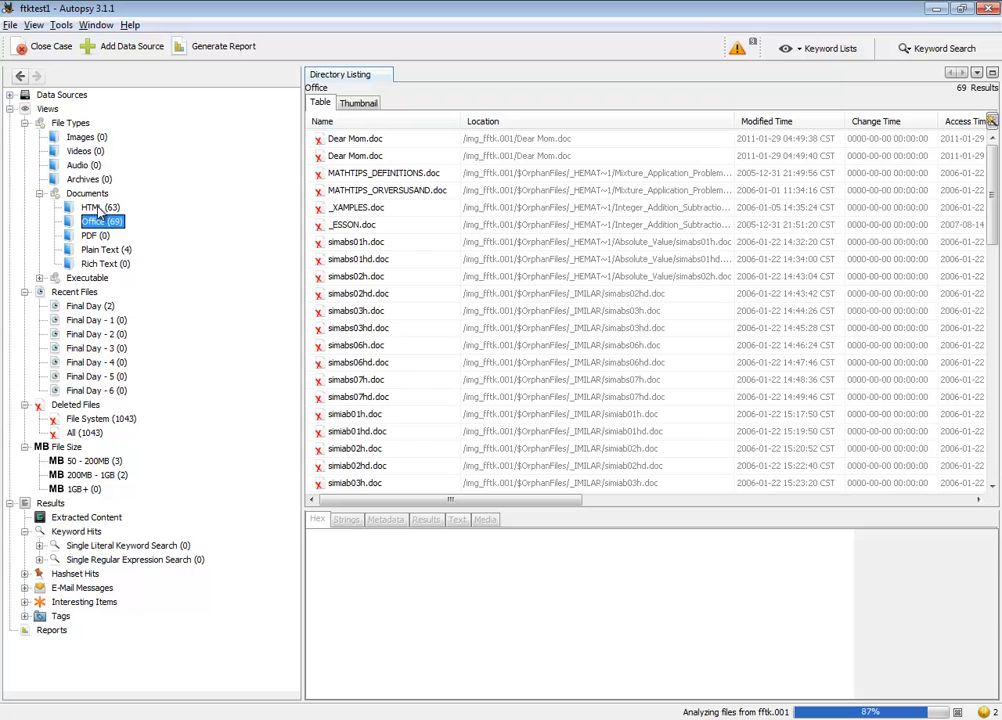
left_click(99, 207)
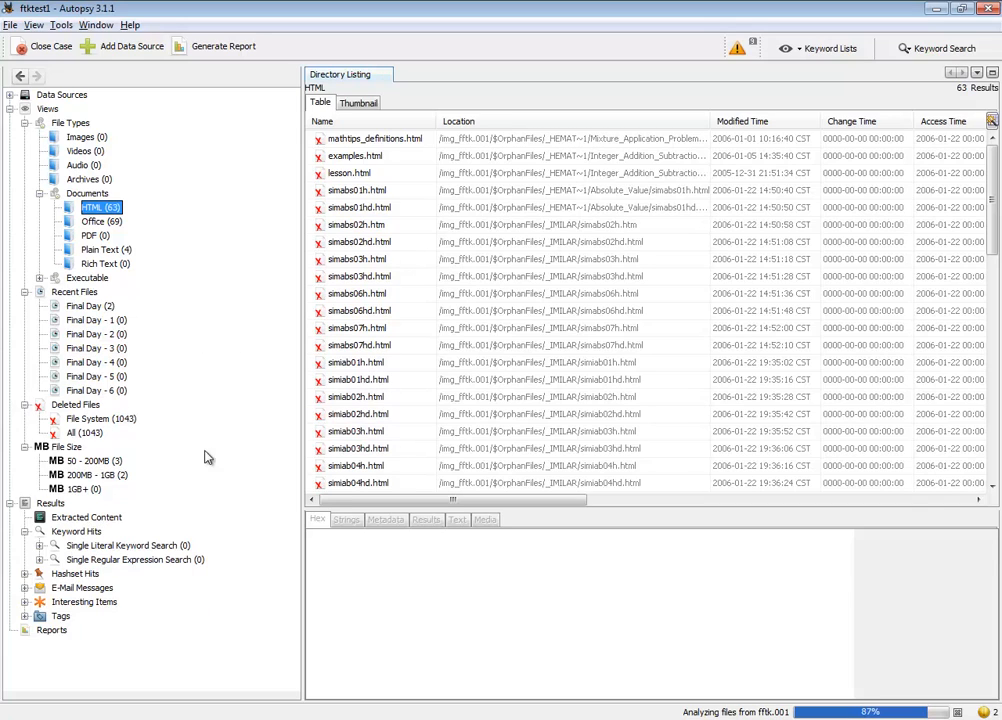
- Run an exact-match keyword search for "mom", dismissing the index error and repeating the search
left_click(945, 48)
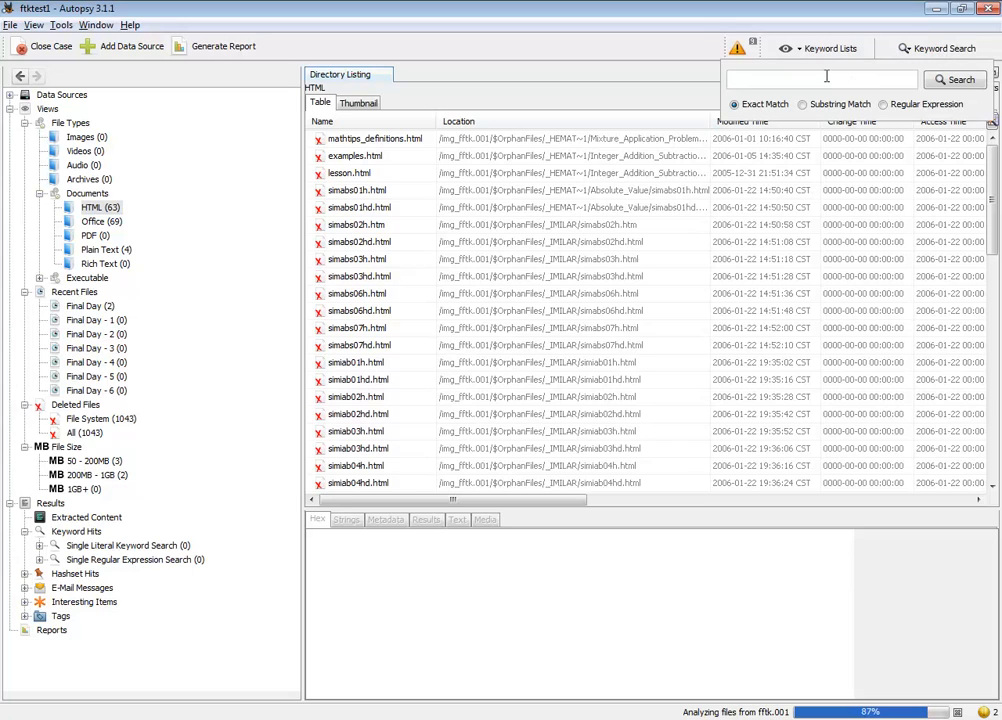
key("Return")
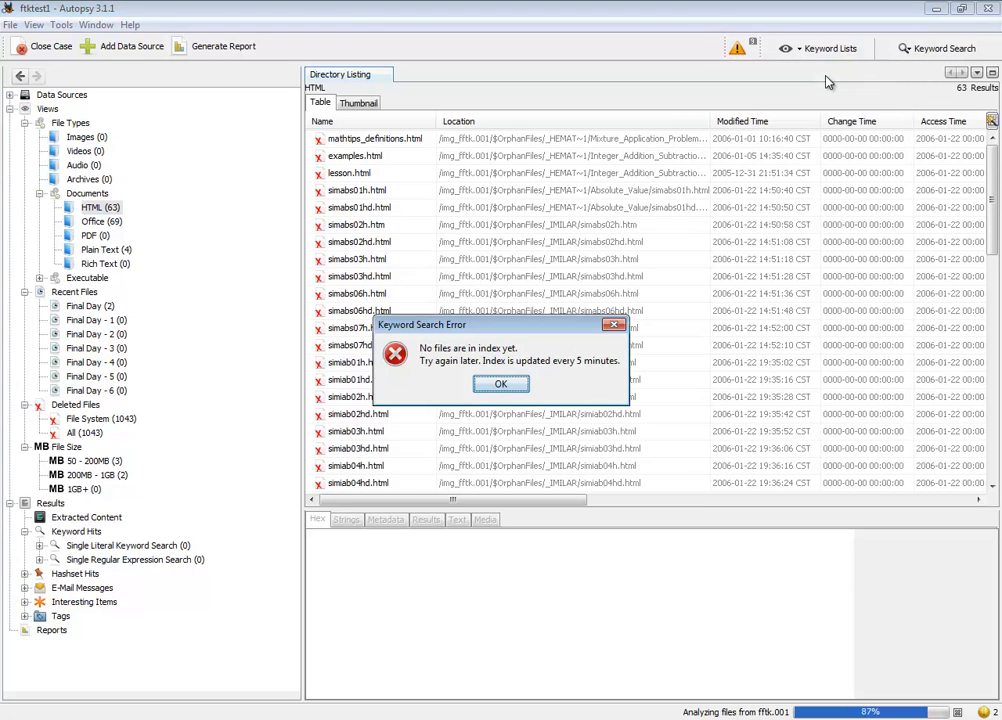
left_click(502, 386)
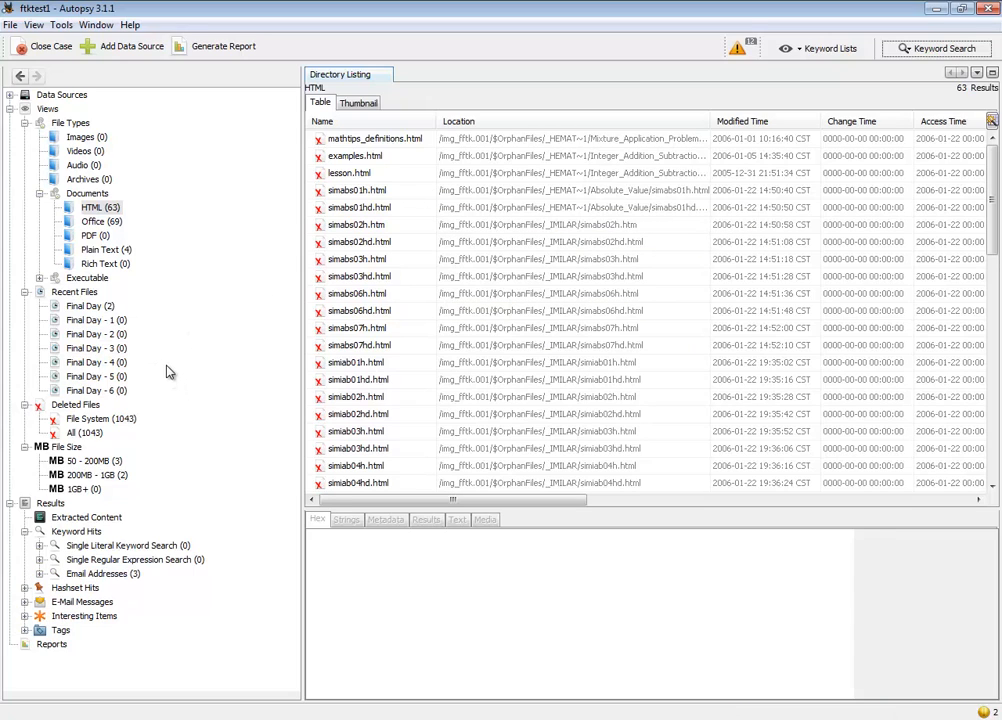
left_click(931, 49)
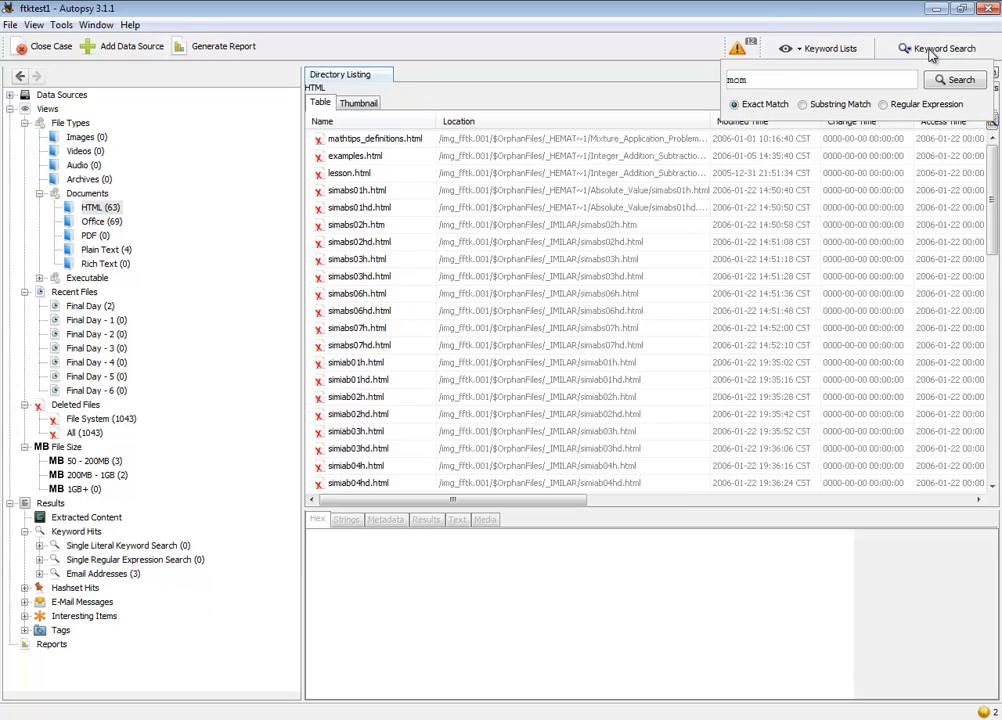
left_click(959, 80)
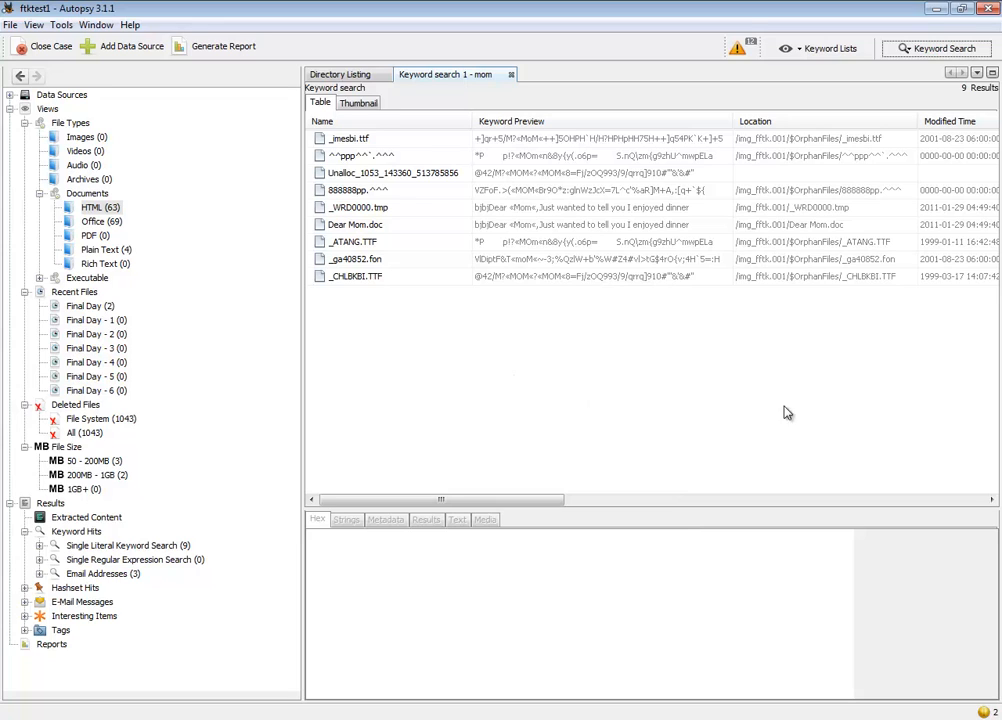
- Switch to FTK Imager and start creating a disk image with the logical drive G:\ - PNY [FAT] as source
mouse_move(803, 719)
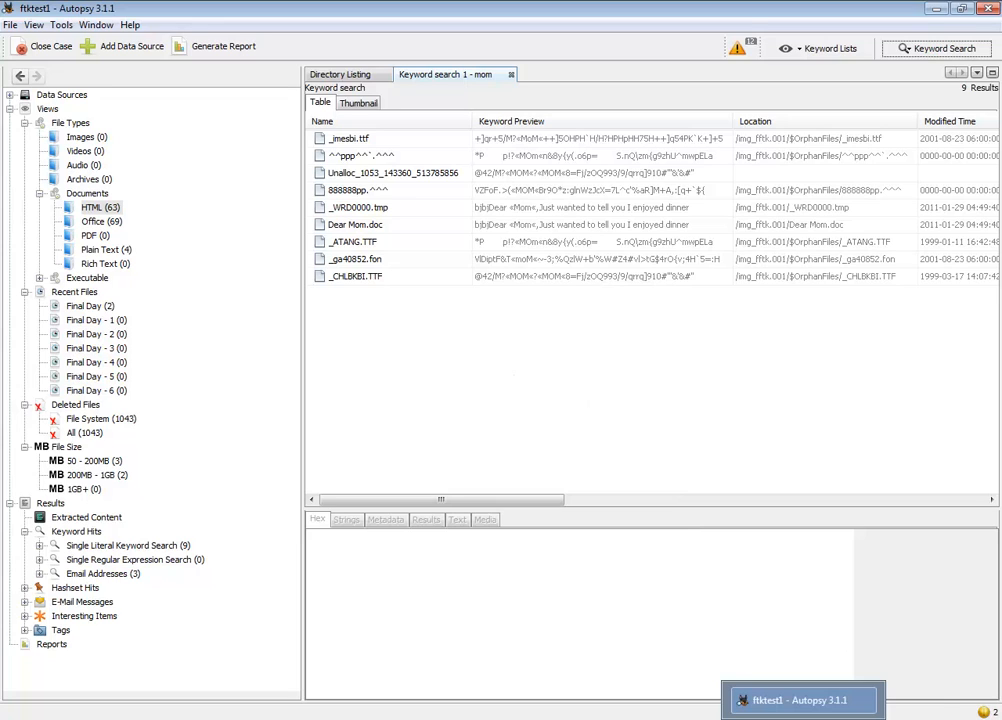
left_click(810, 719)
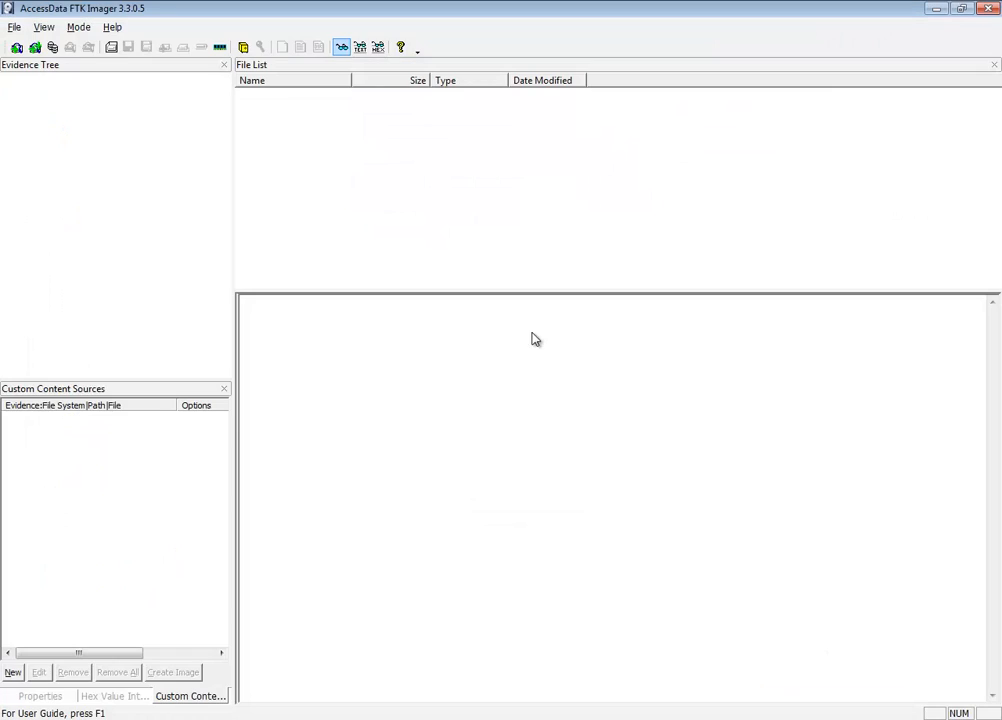
left_click(14, 27)
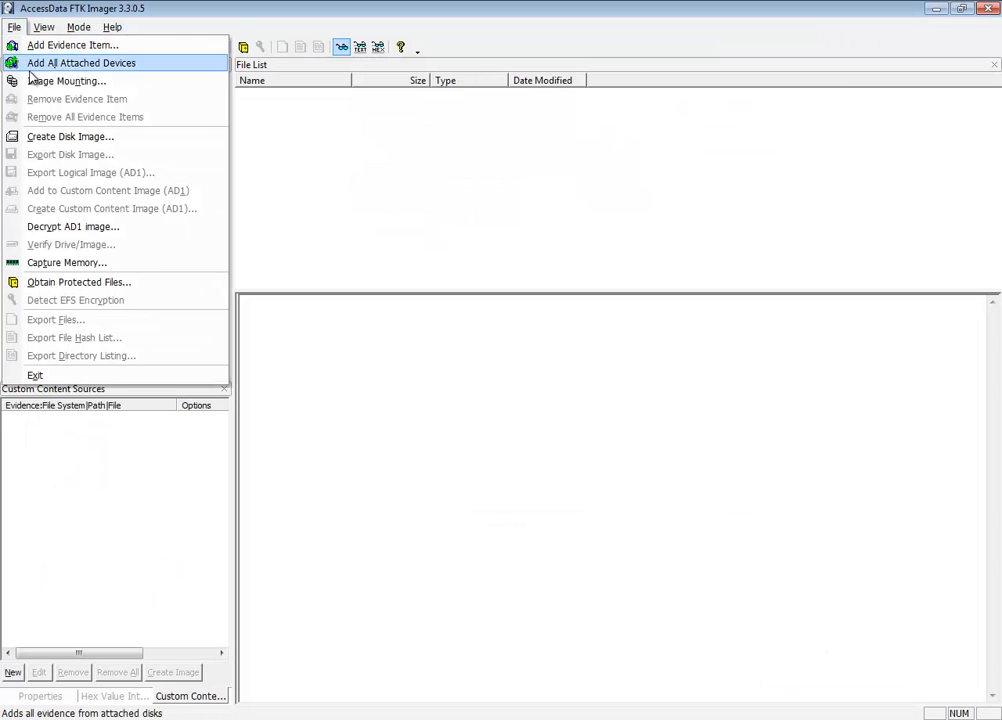
left_click(60, 138)
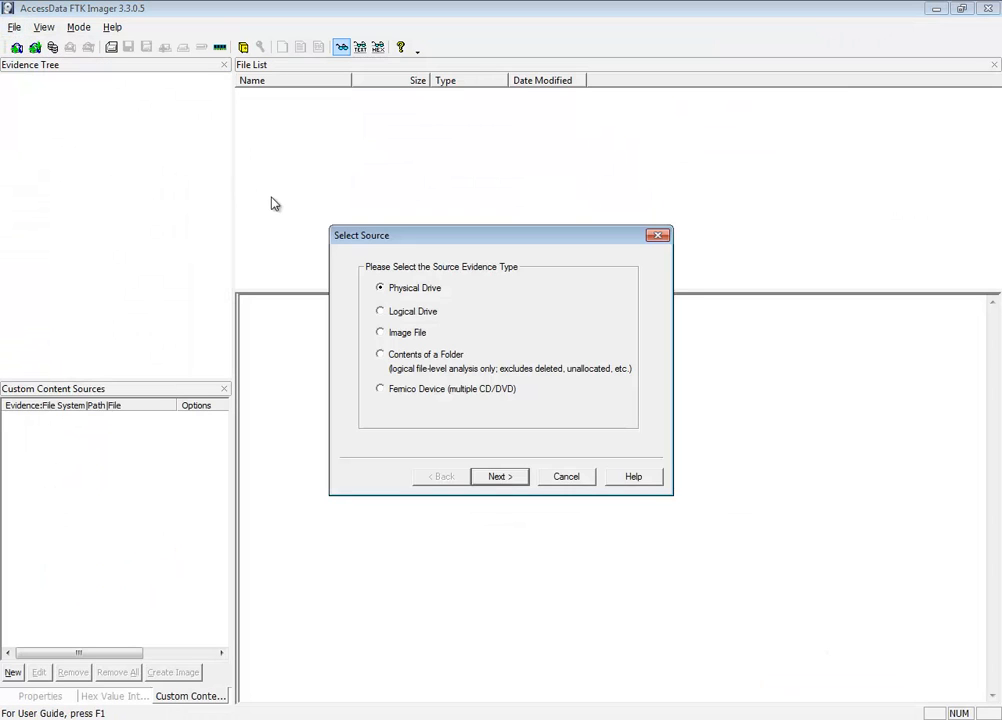
left_click(407, 318)
left_click(508, 479)
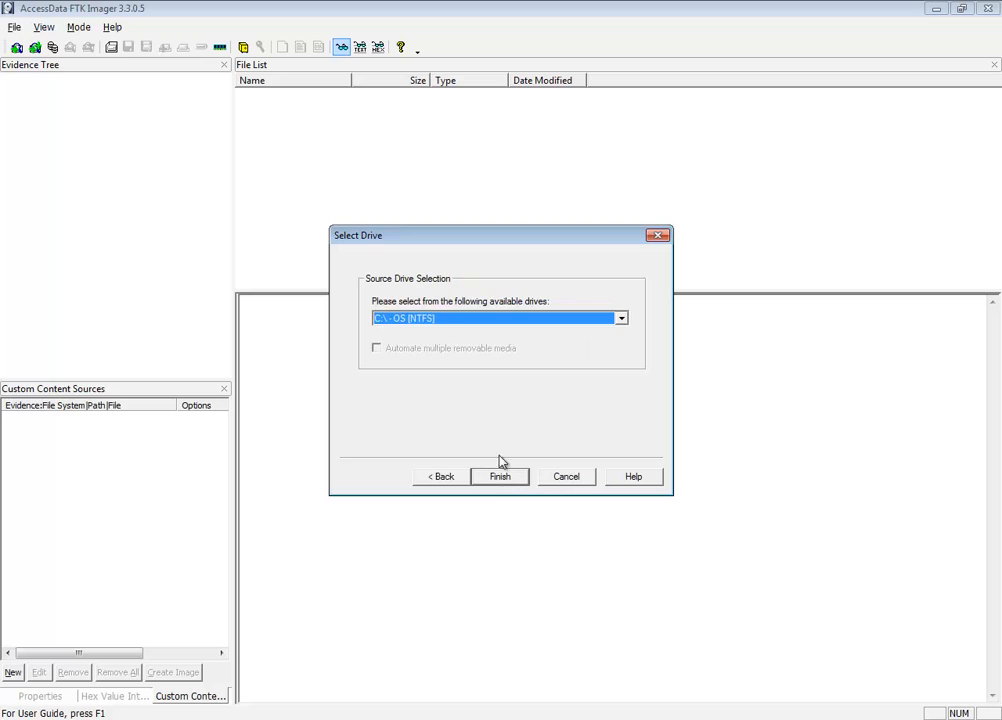
left_click(447, 318)
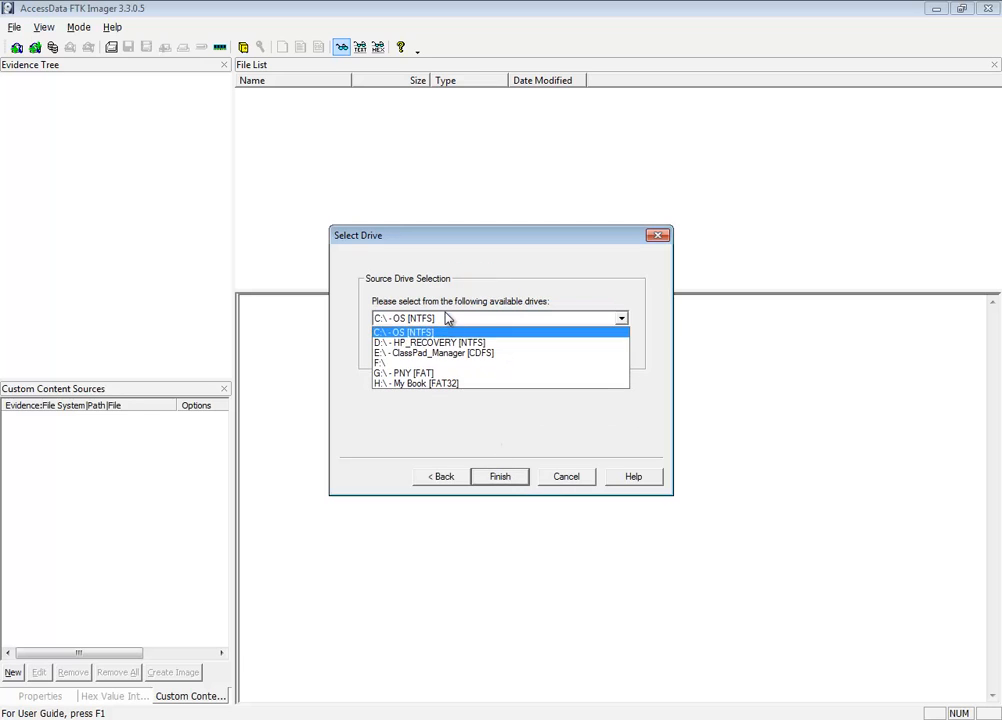
left_click(440, 371)
left_click(506, 475)
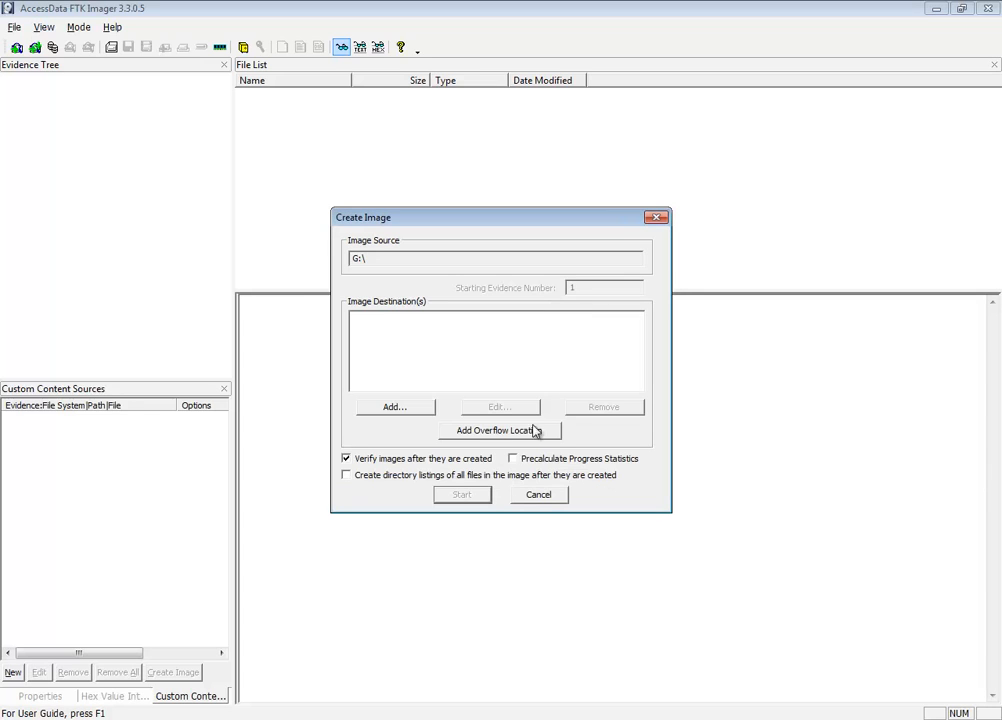
- Add an image destination of type E01, leaving the evidence item information blank
left_click(408, 409)
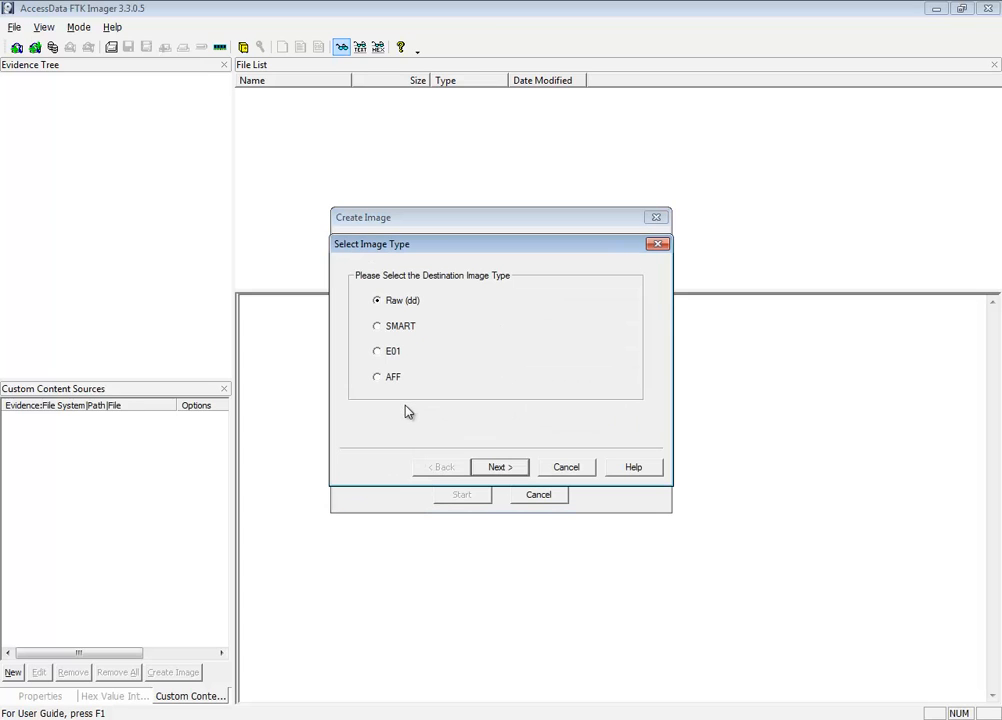
left_click(392, 355)
left_click(512, 469)
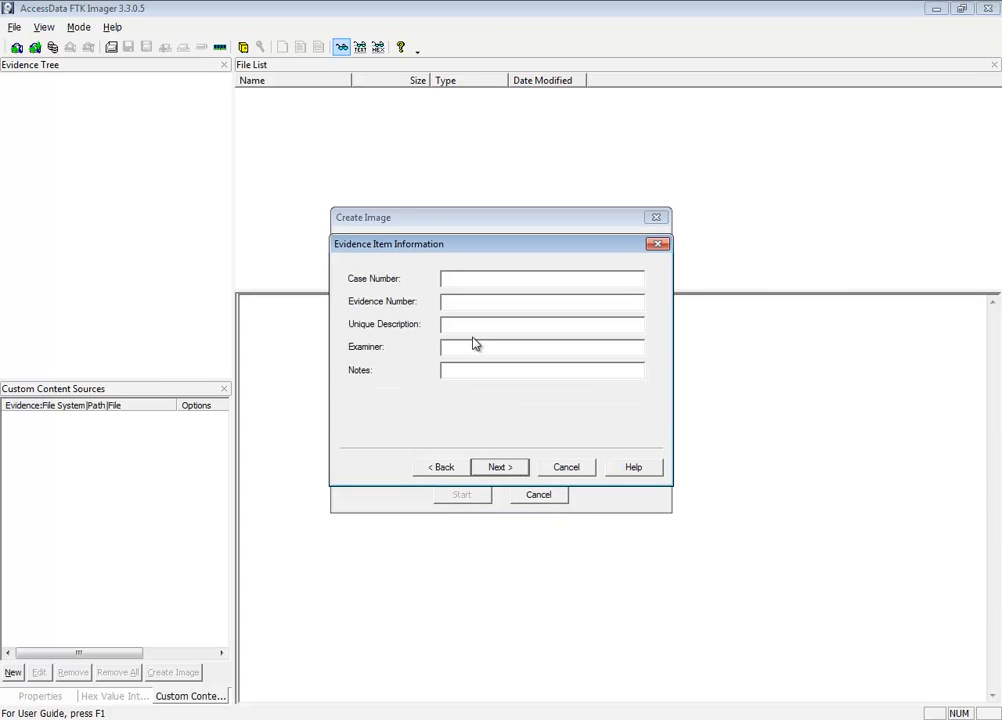
left_click(499, 468)
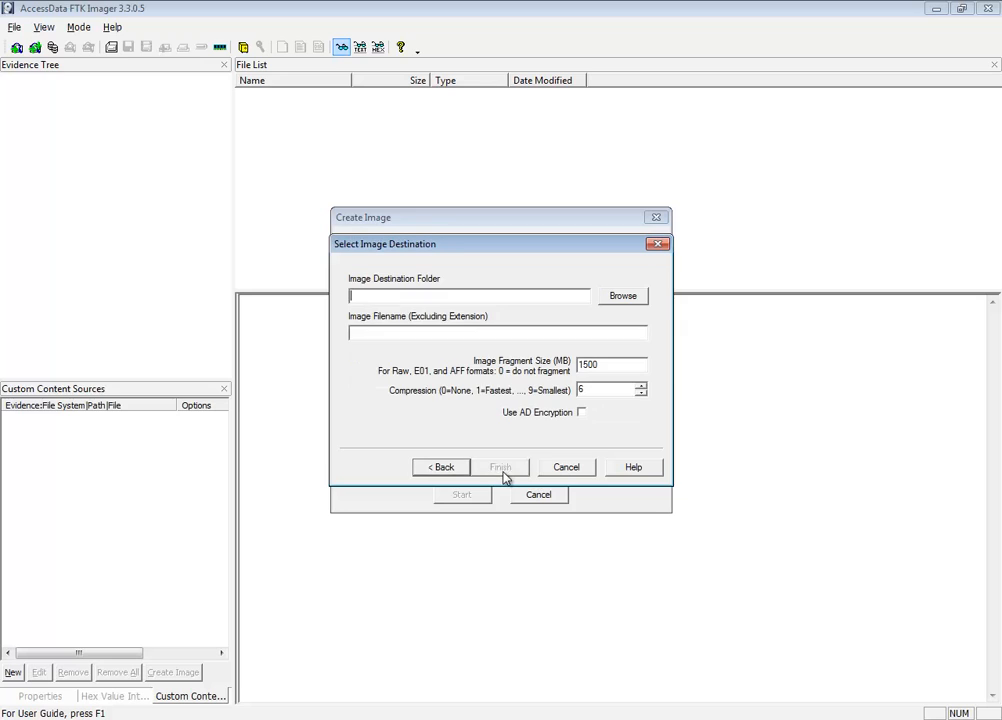
- Set the image destination folder to C:\jjj
left_click(621, 297)
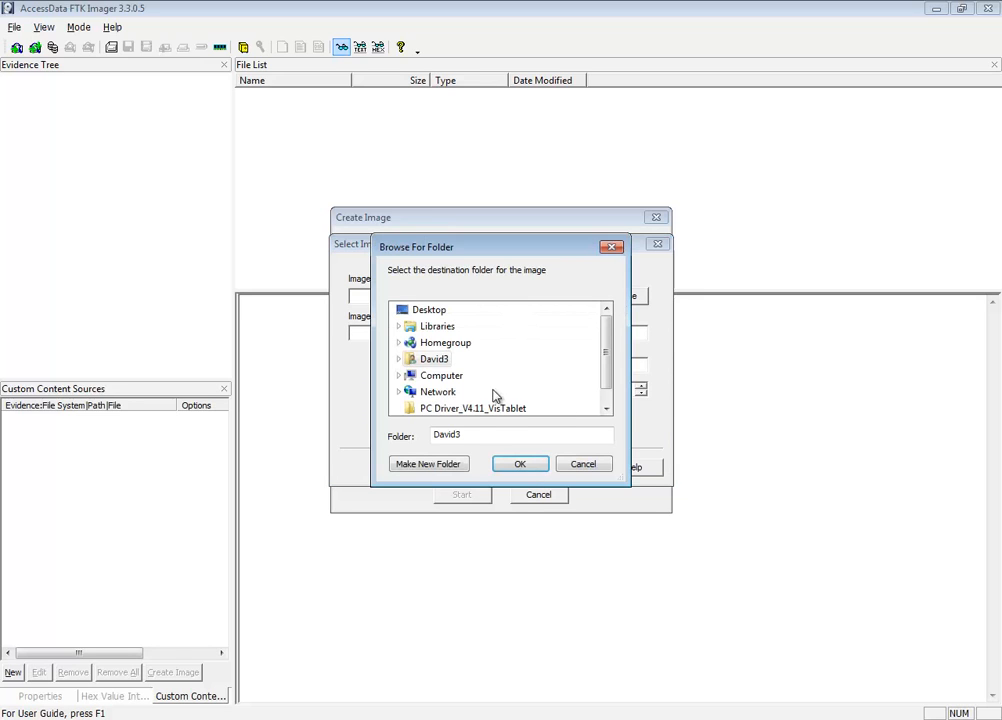
double_click(447, 377)
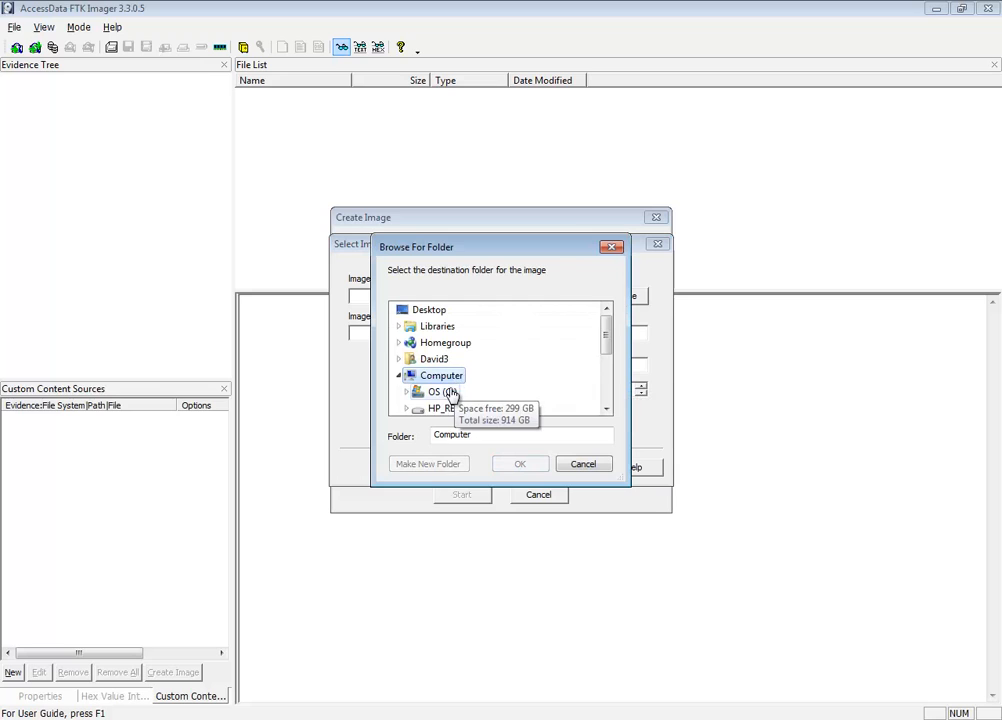
left_click(443, 392)
left_click(604, 389)
left_click(606, 388)
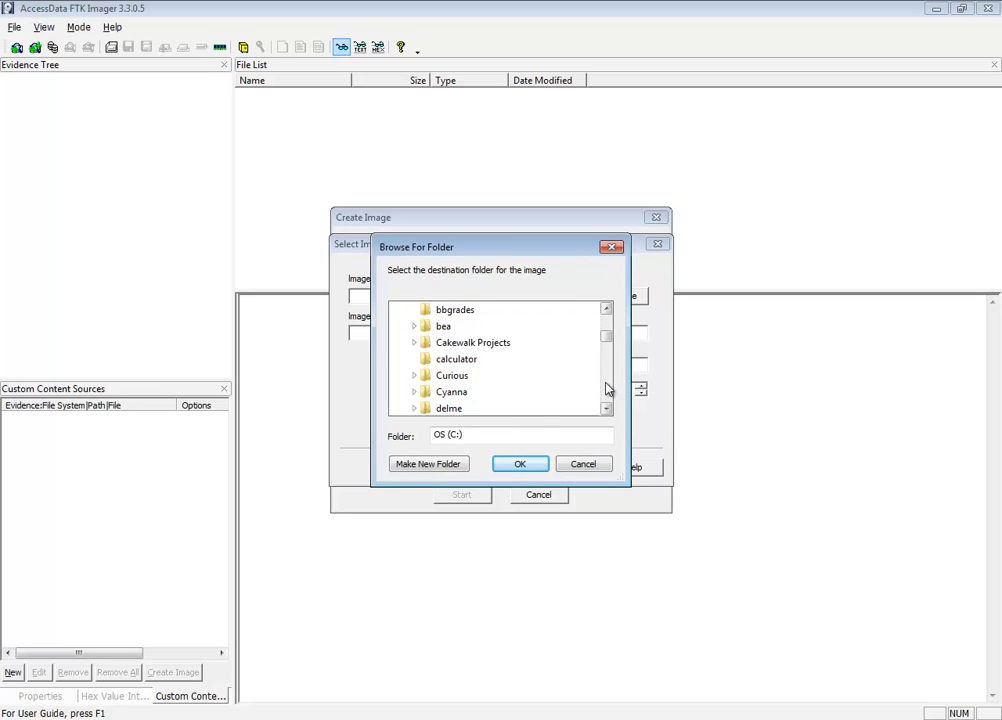
left_click(606, 388)
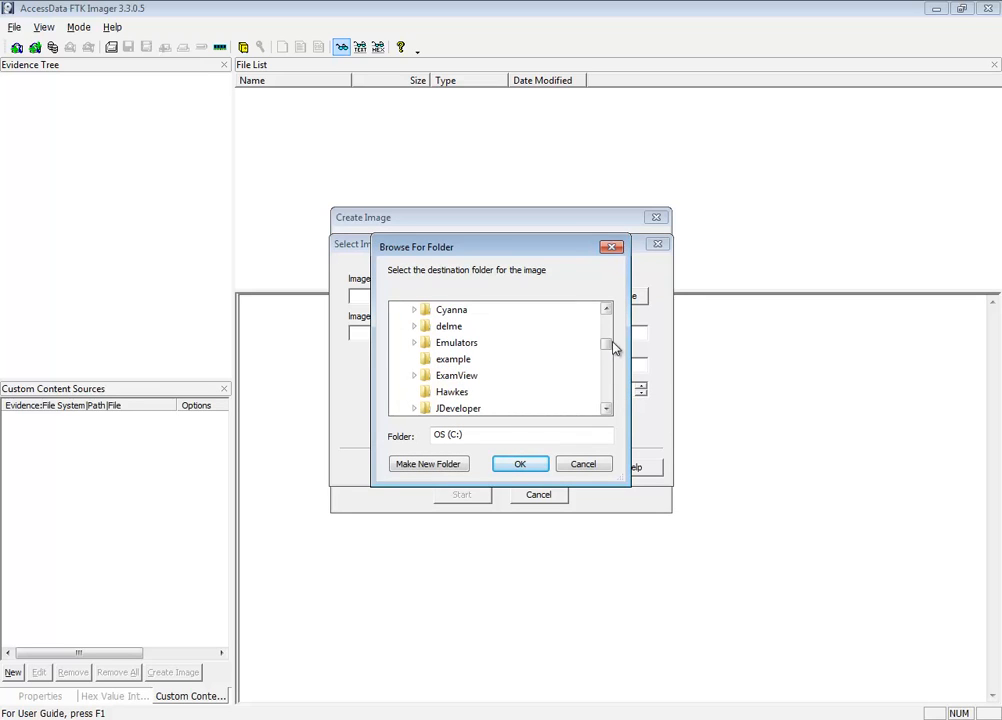
left_click(611, 380)
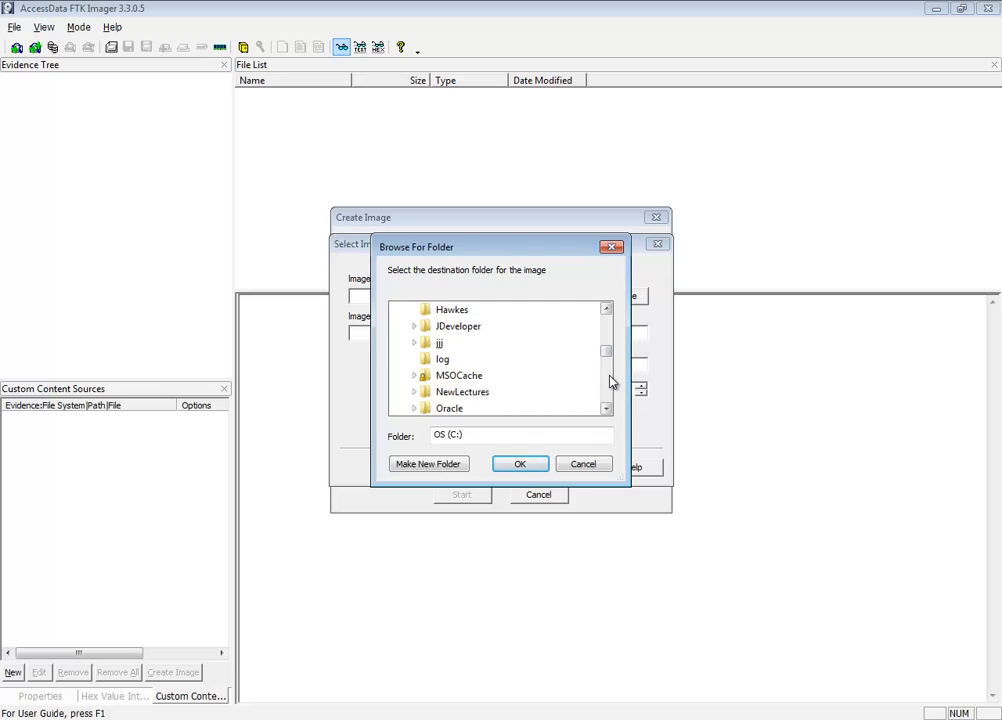
double_click(441, 347)
left_click(518, 464)
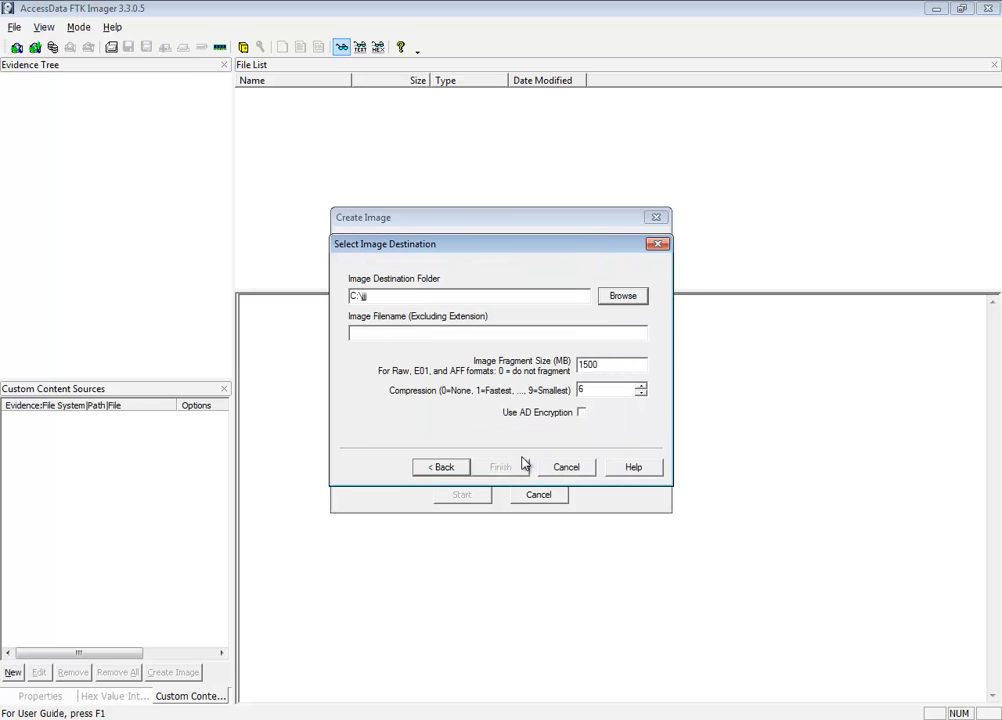
- Name the image entest, set the fragment size to 0 MB, and start creating the E01 image
left_click(407, 332)
type("en")
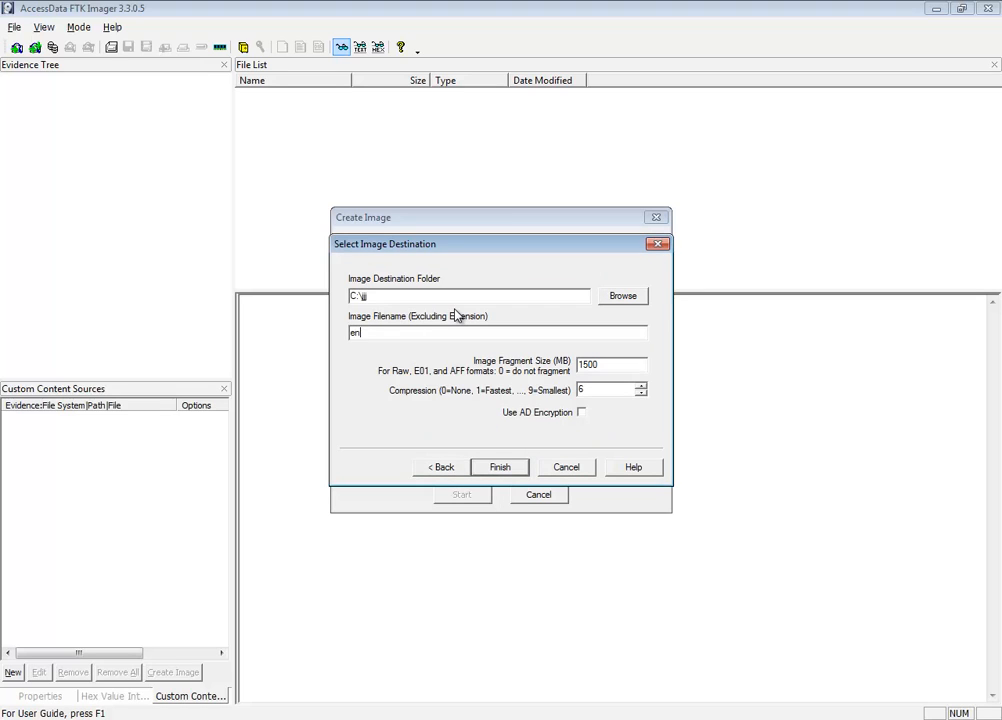
type("test")
double_click(608, 364)
type("0")
left_click(506, 469)
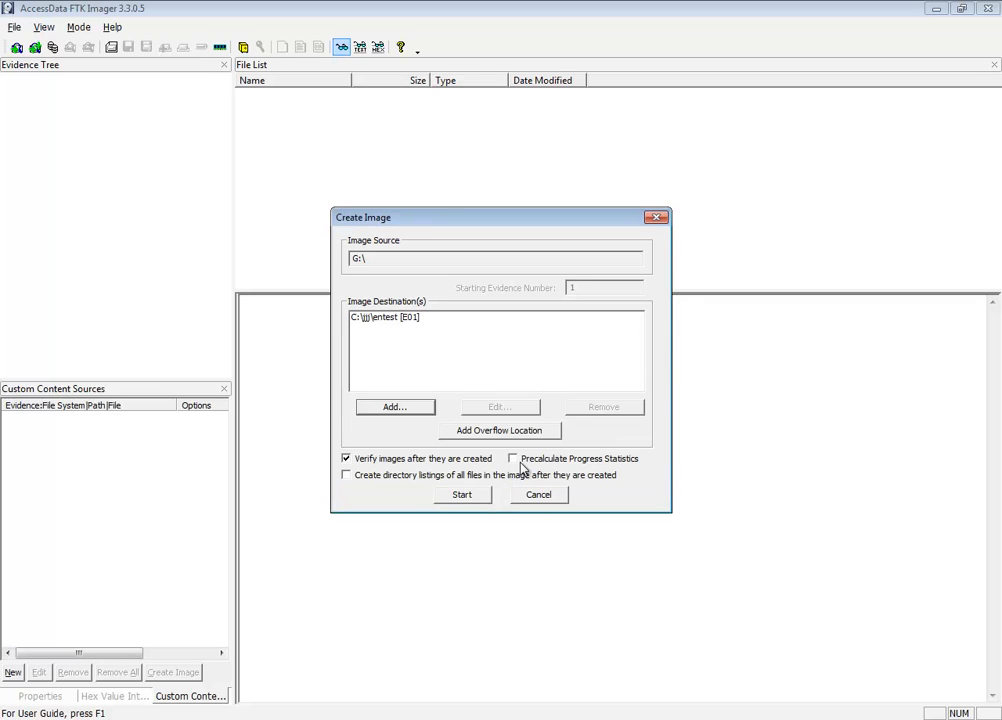
left_click(472, 496)
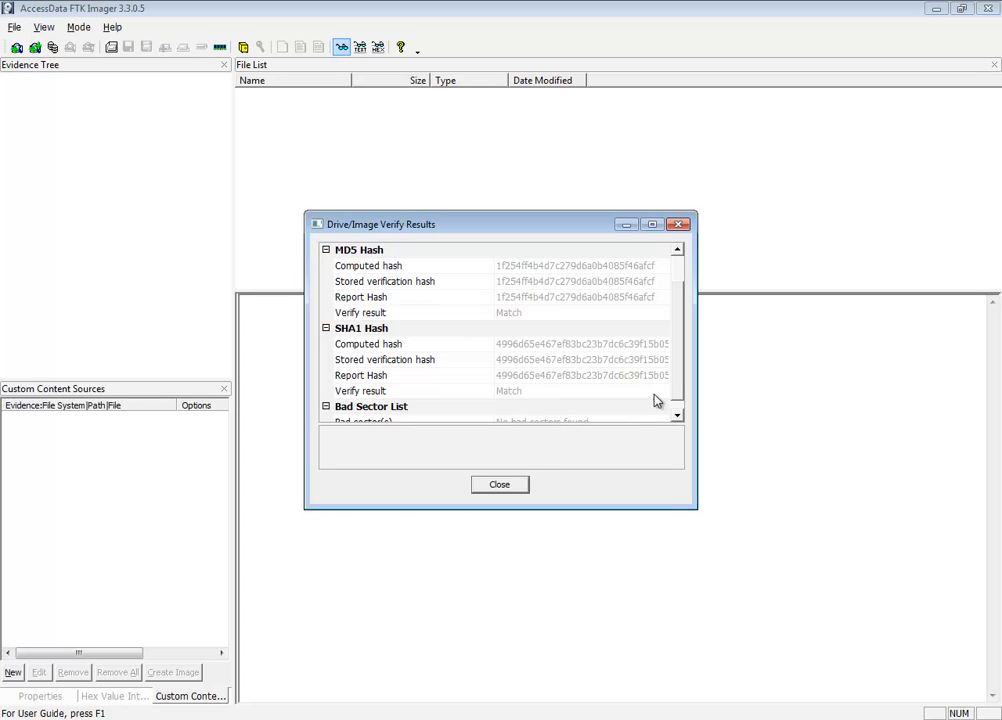
- Review the hash and bad sector verification results, and close the result and progress windows
left_click(676, 414)
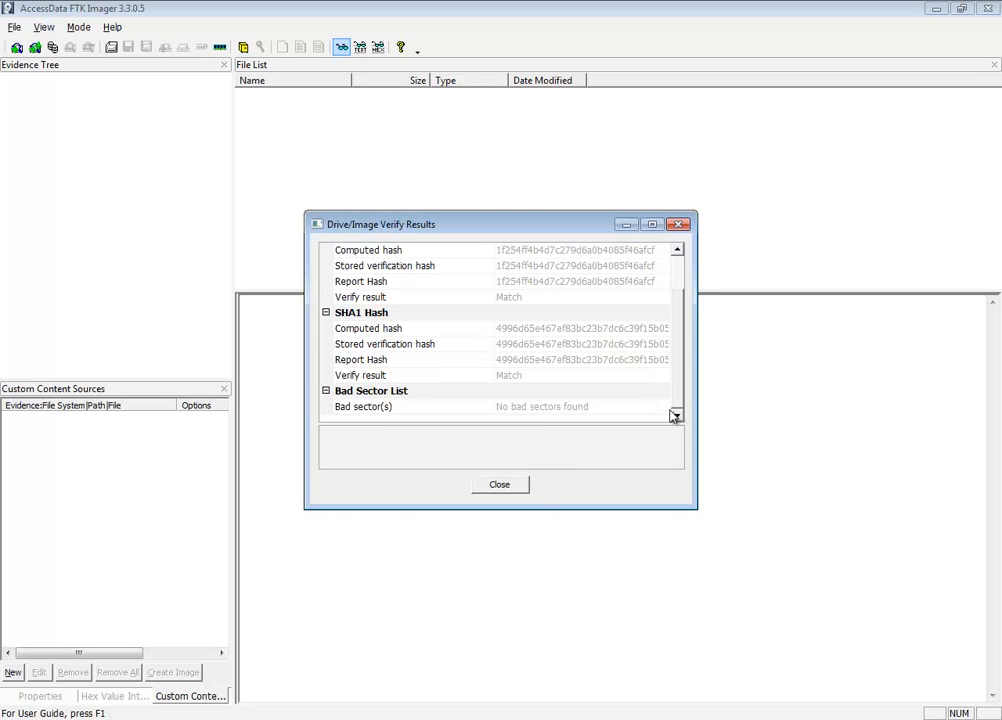
left_click(506, 487)
left_click(488, 456)
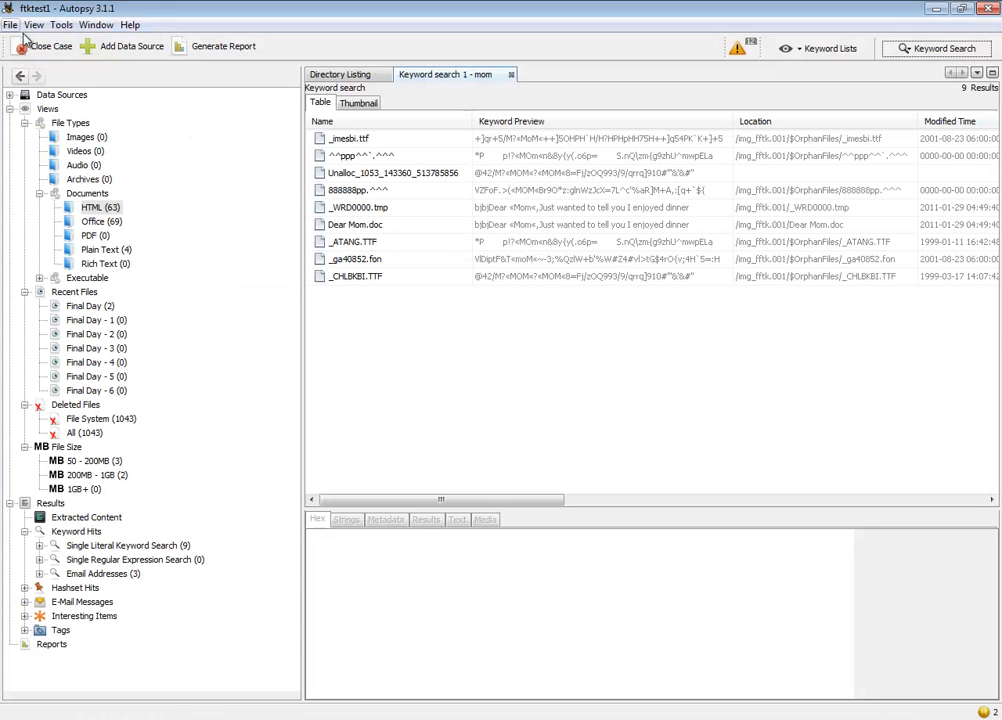
- In Autopsy, close the ftktest1 case and create a case named entest1 in C:\jjj\, leaving case number and examiner blank
left_click(53, 50)
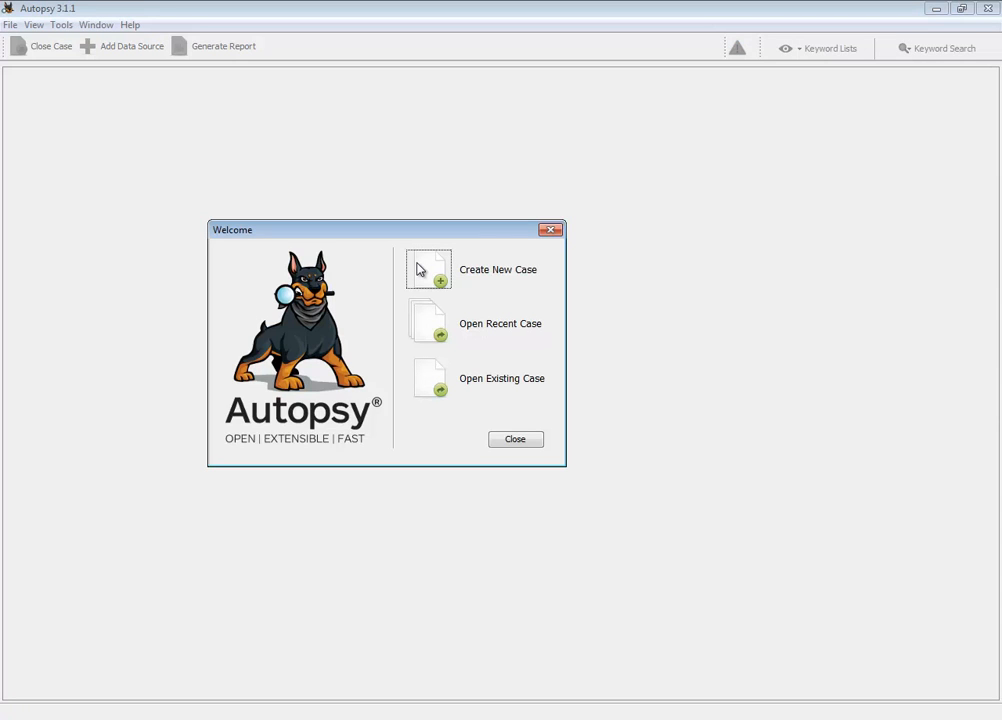
left_click(472, 267)
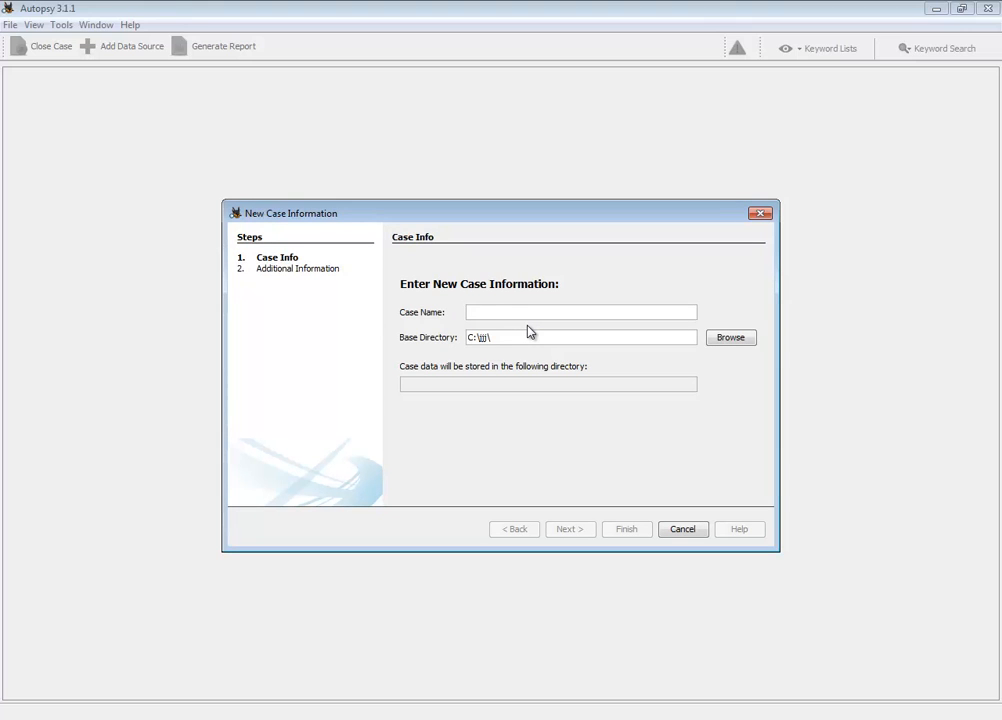
type("e")
key("BackSpace")
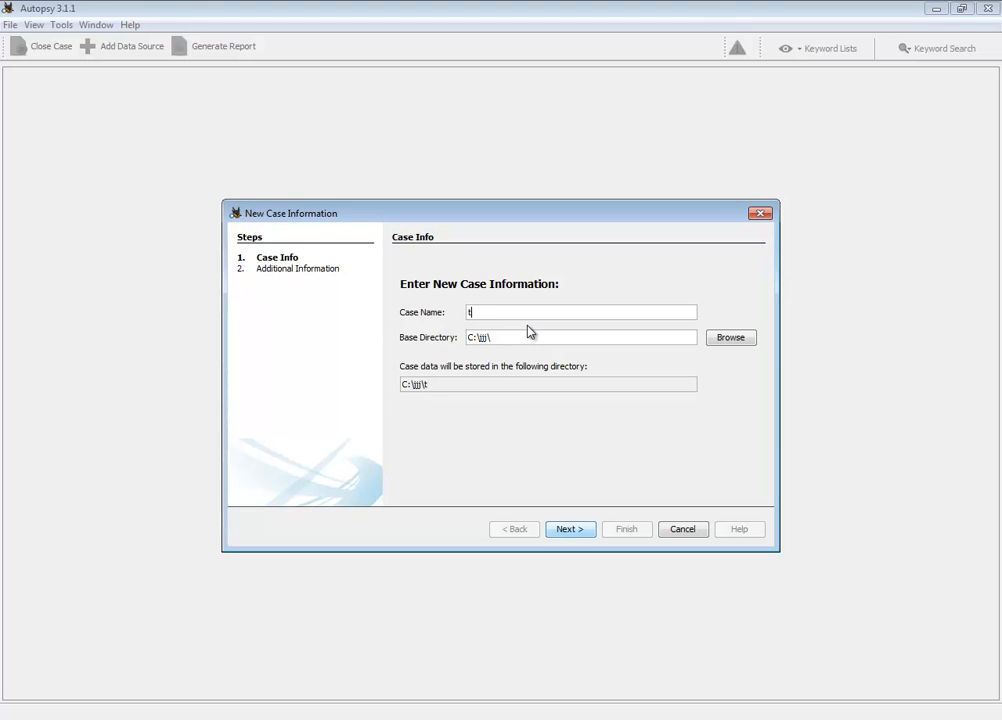
type("tes")
key("BackSpace")
key("BackSpace")
key("BackSpace")
type("entest1")
left_click(568, 529)
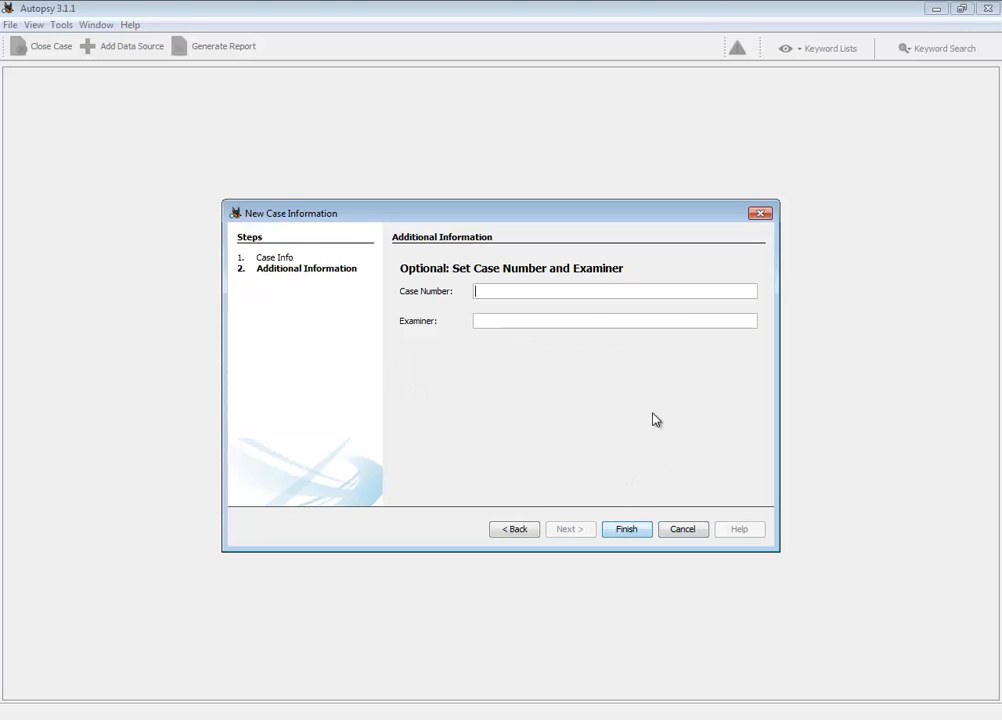
left_click(630, 532)
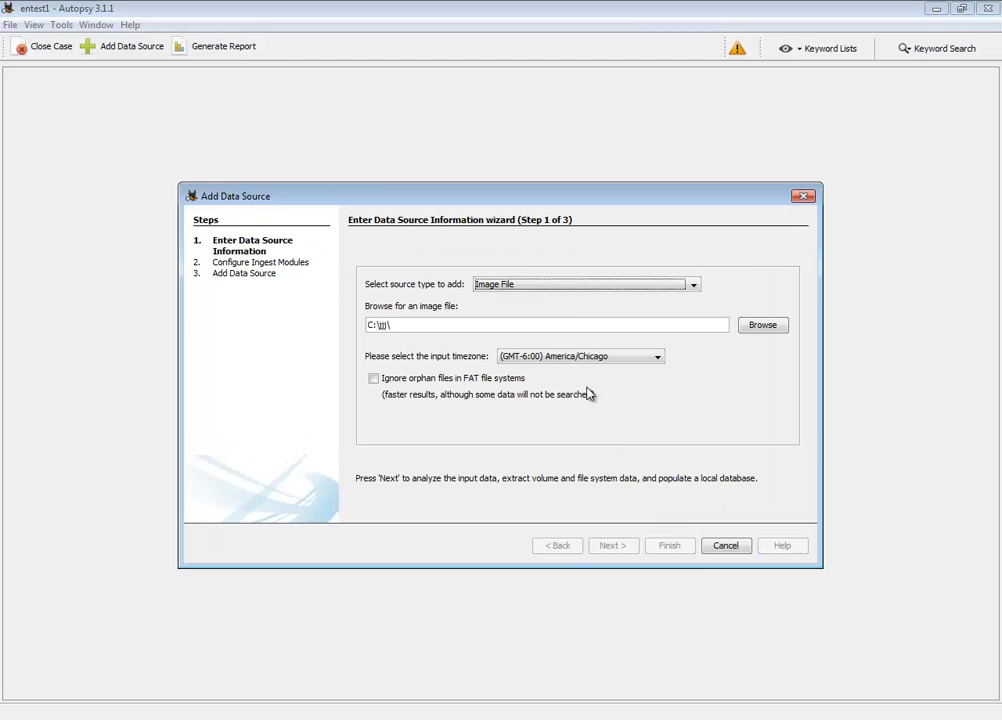
- Add the image file C:\jjj\entest.E01 as data source with all ingest modules and unallocated space processing enabled
left_click(761, 333)
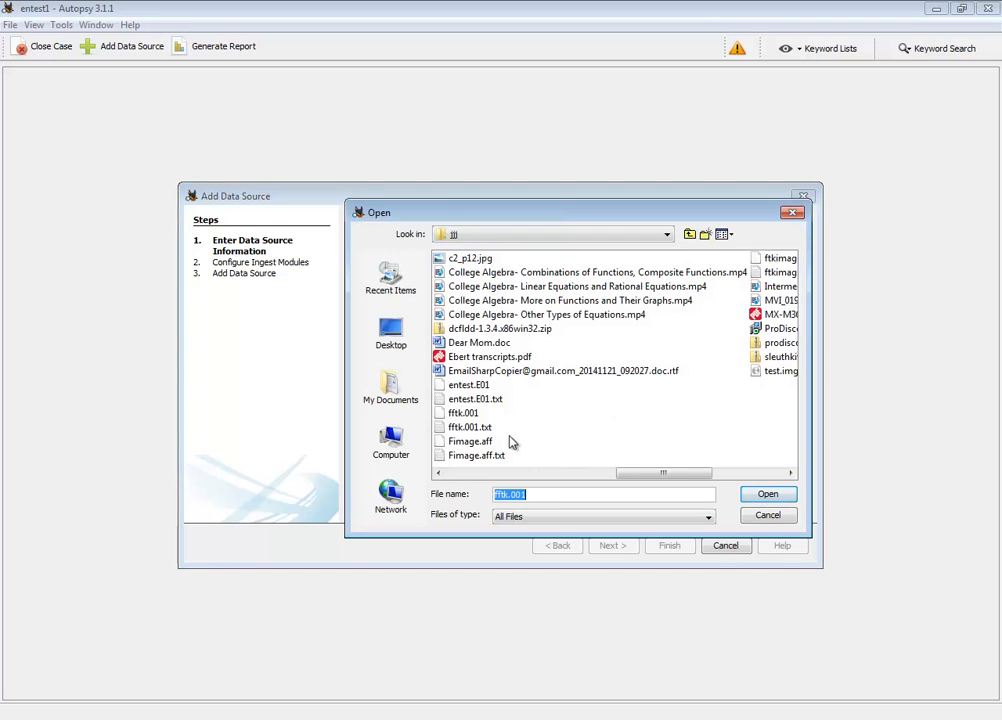
left_click(479, 386)
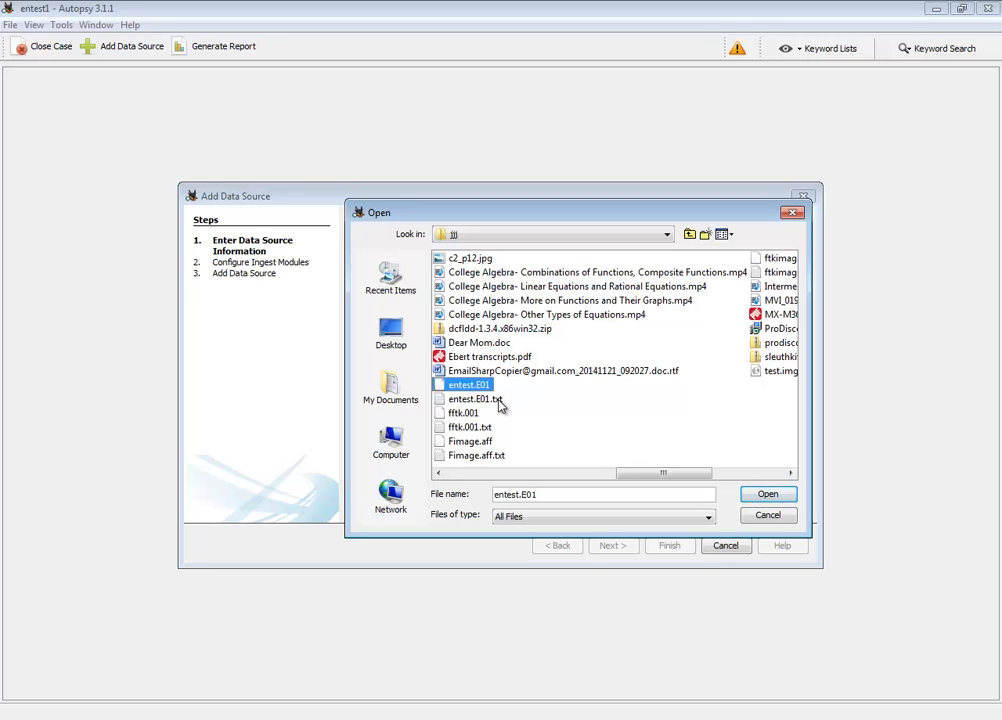
left_click(770, 502)
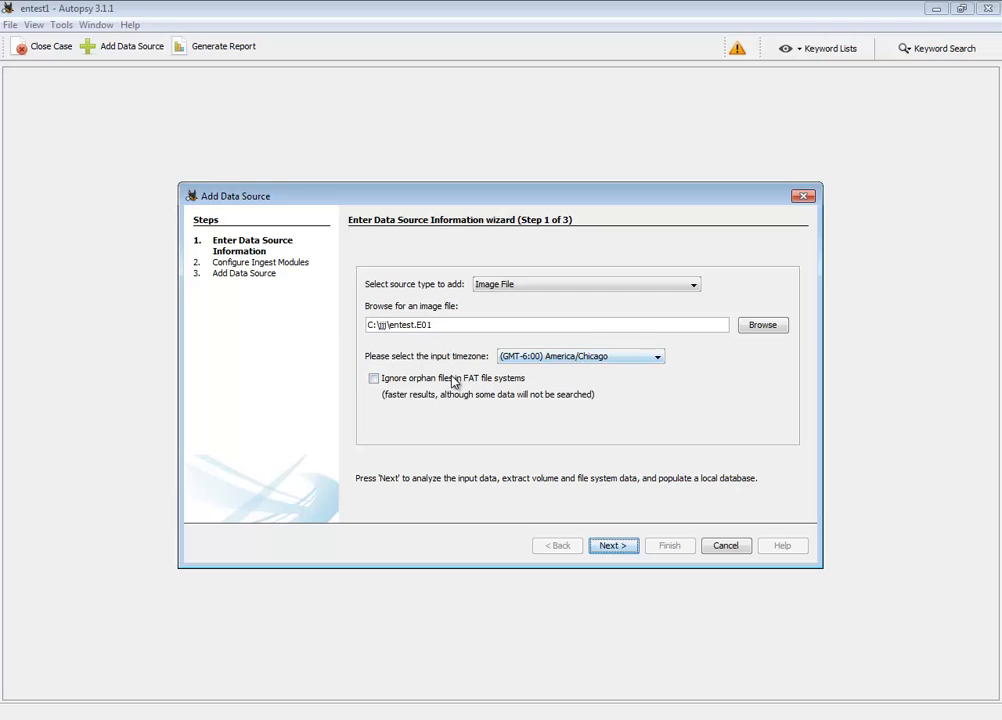
left_click(615, 545)
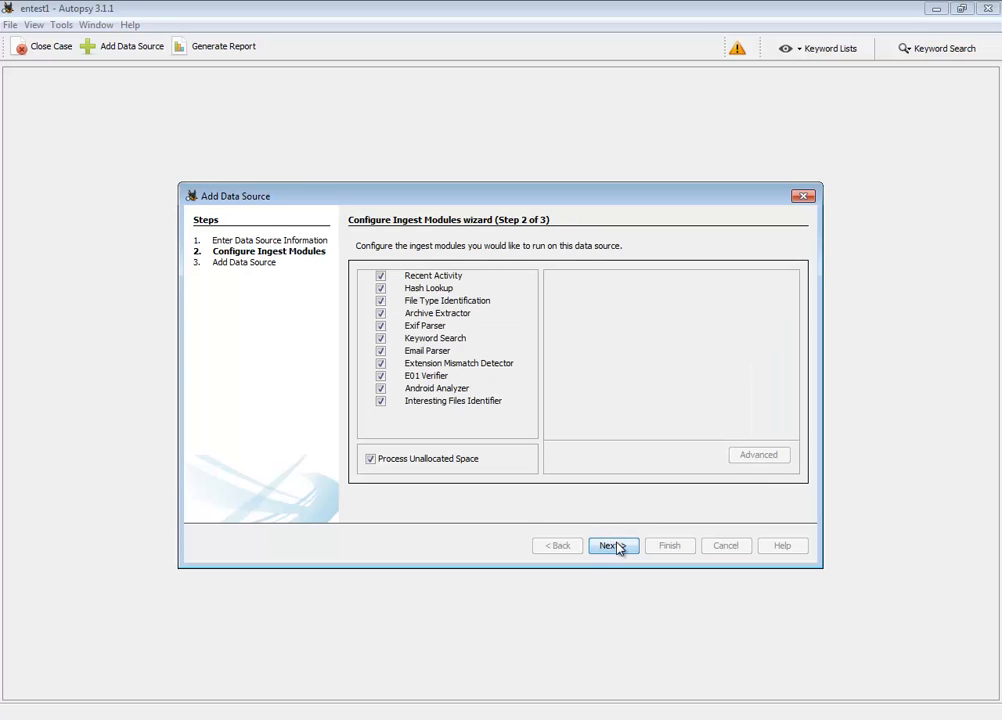
left_click(612, 545)
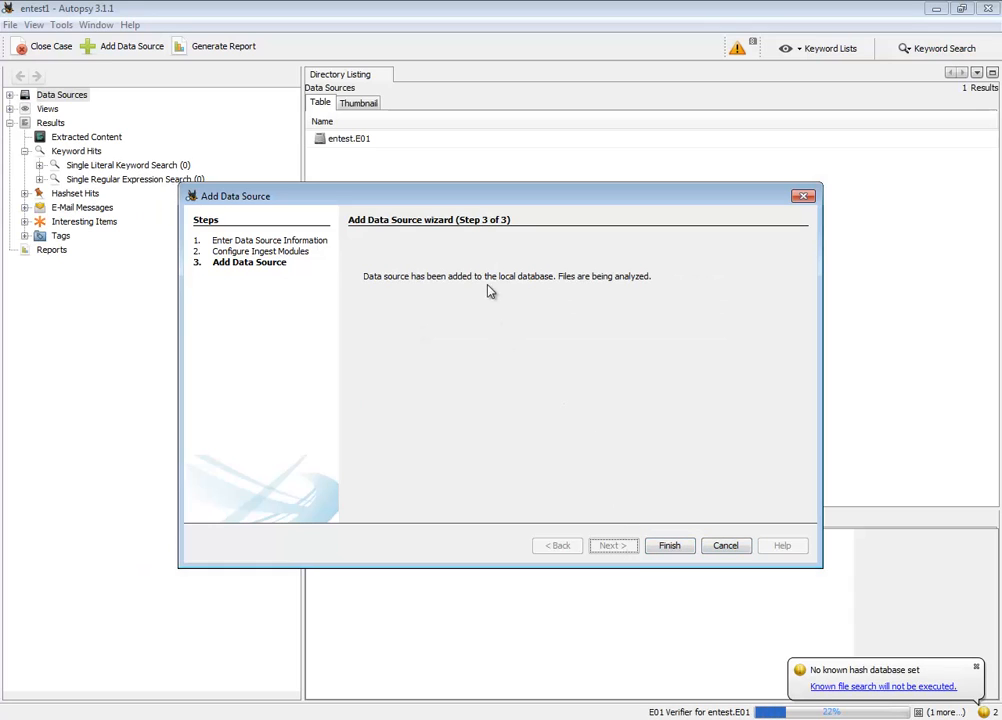
left_click(670, 546)
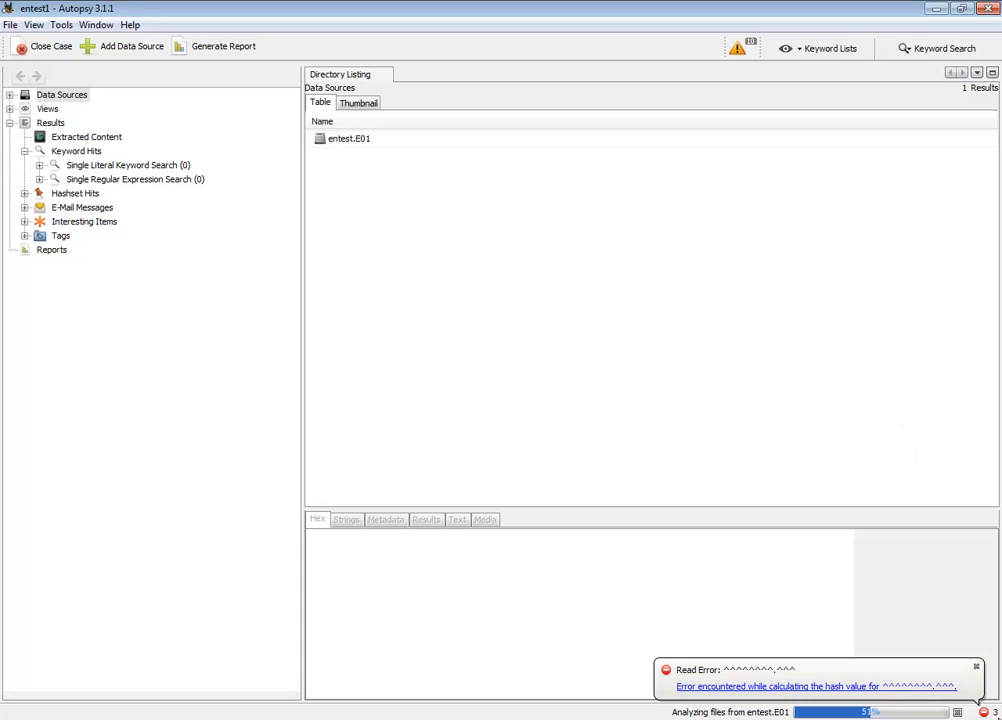
- Open the list of ingest notifications and dismiss the hash database warnings and the read error
left_click(992, 712)
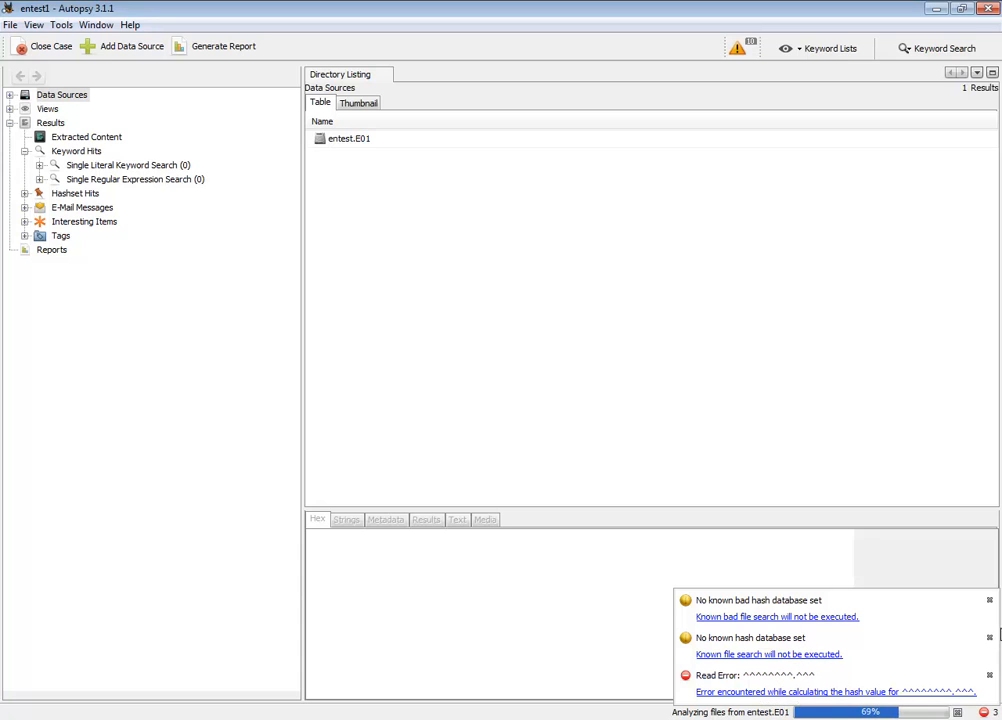
left_click(990, 600)
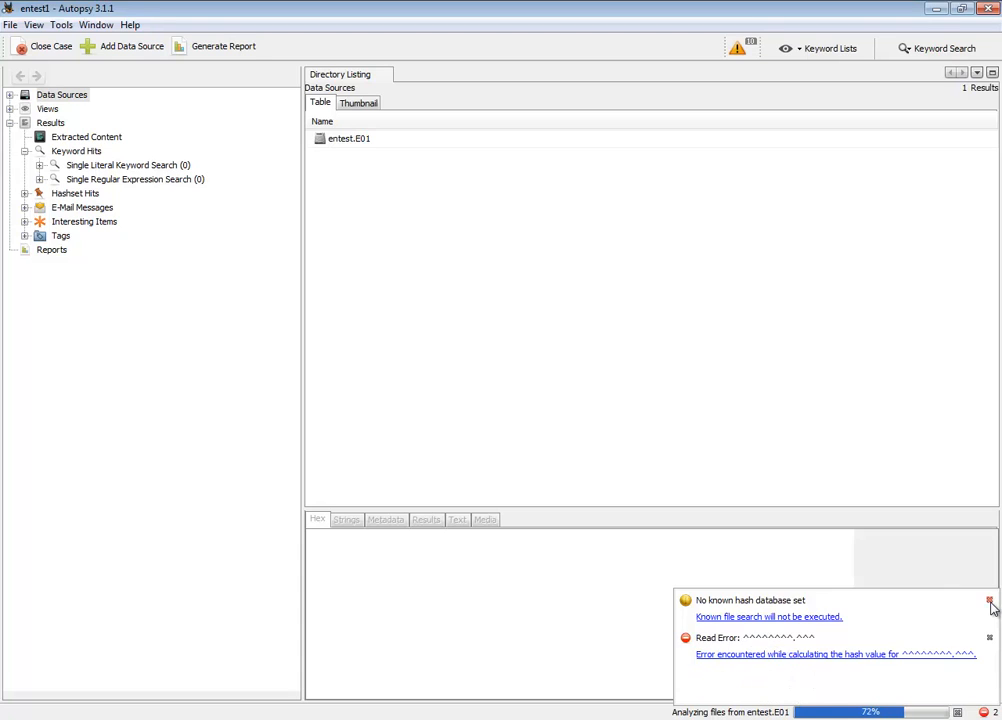
left_click(990, 602)
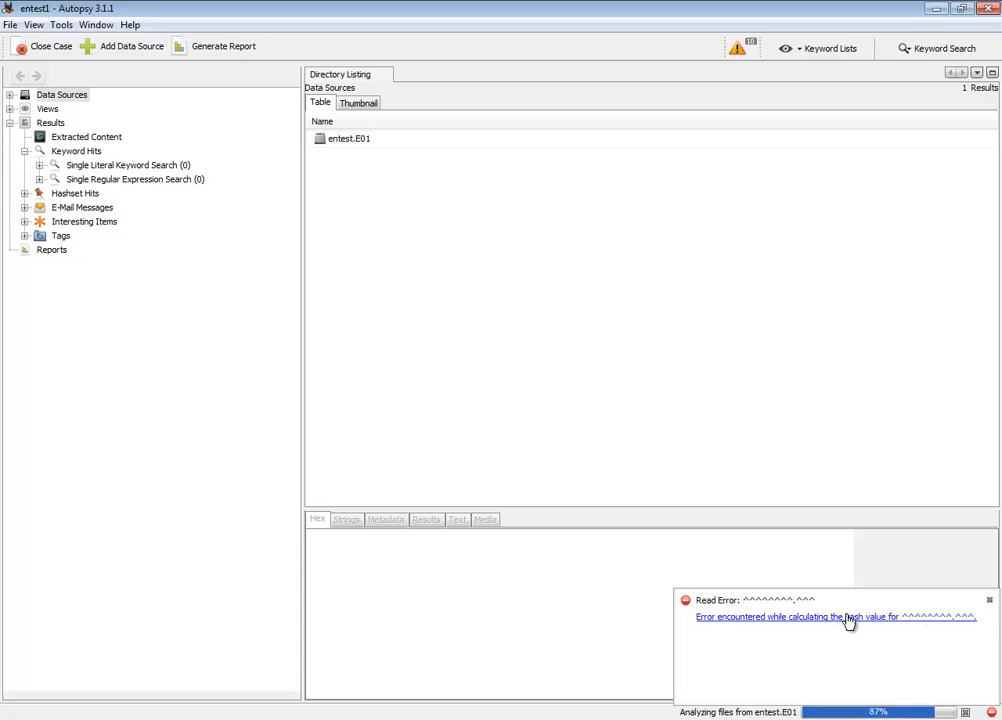
left_click(989, 600)
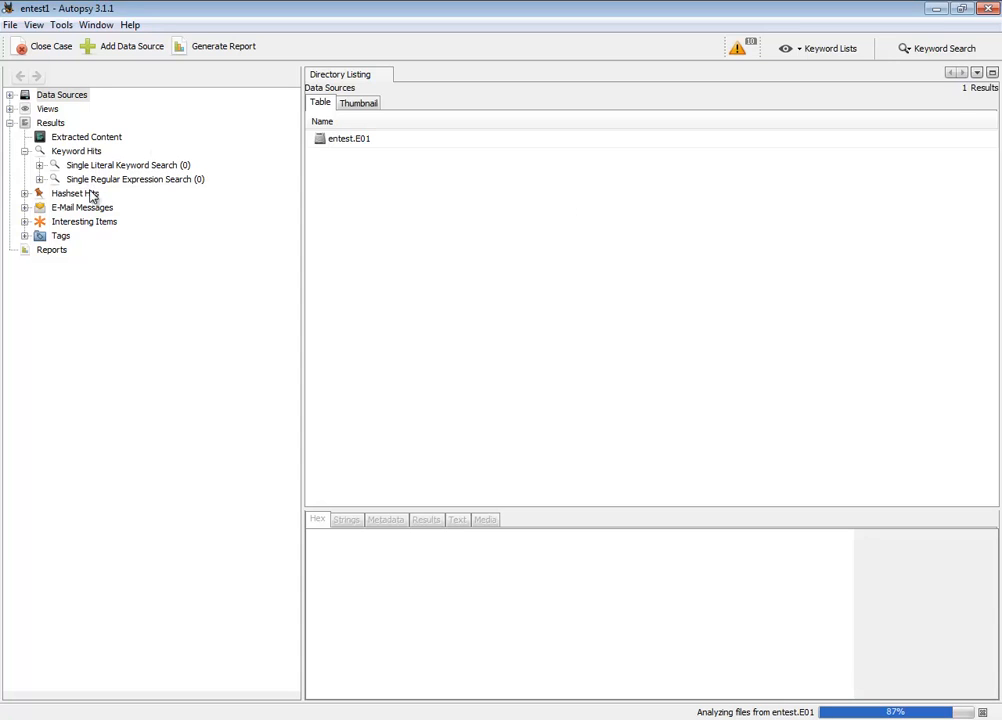
- Expand the document file types of the entest1 case and look through the Office documents
left_click(9, 108)
left_click(24, 122)
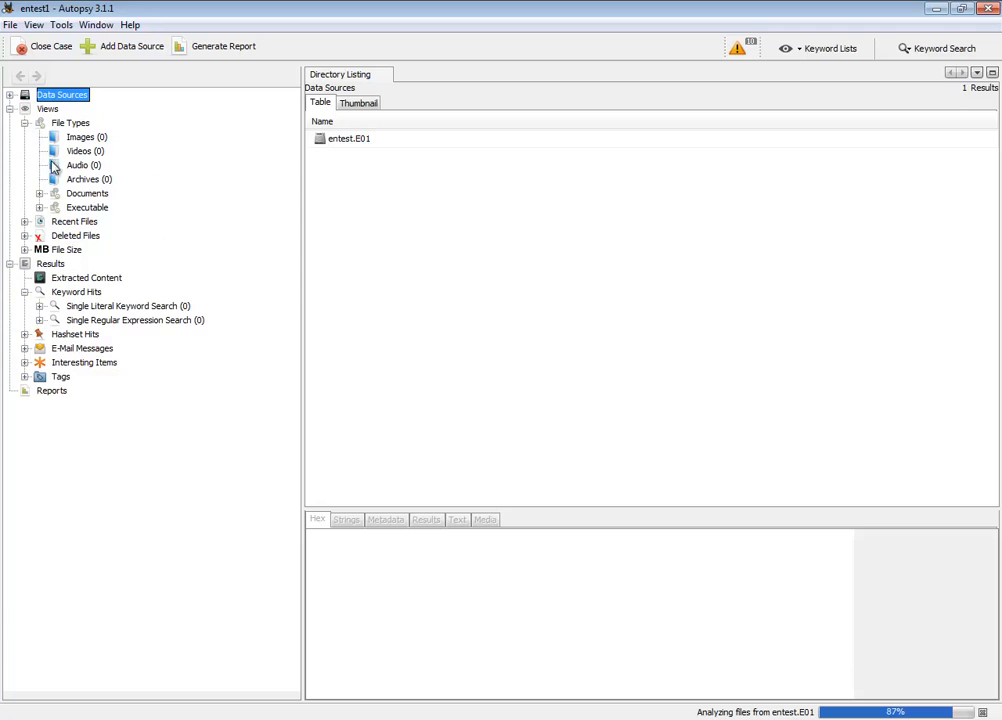
left_click(39, 194)
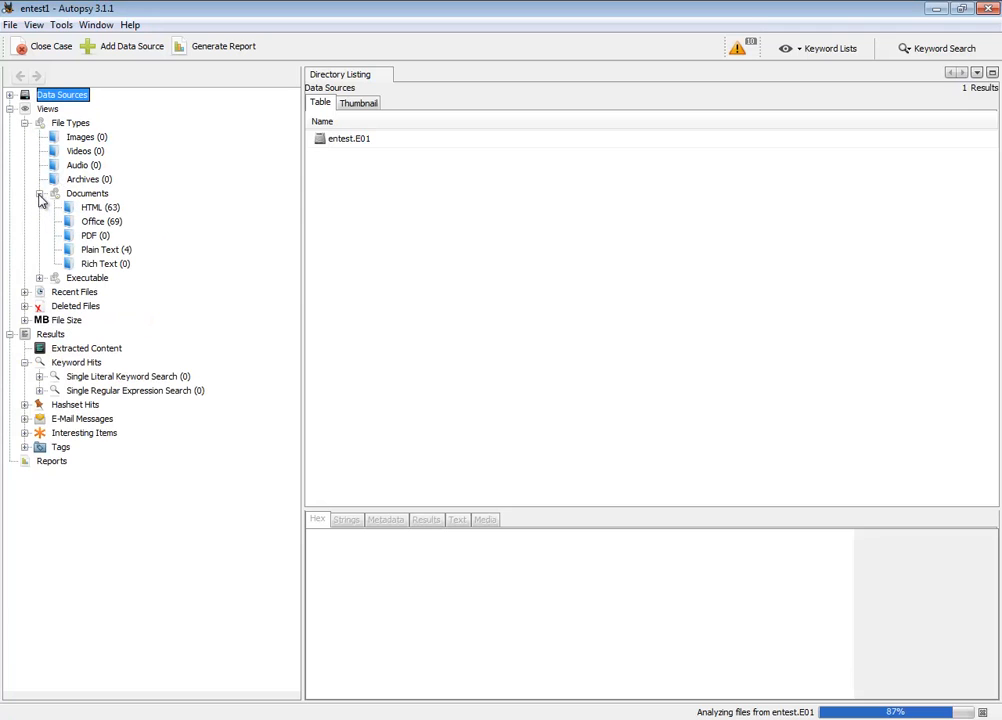
left_click(106, 223)
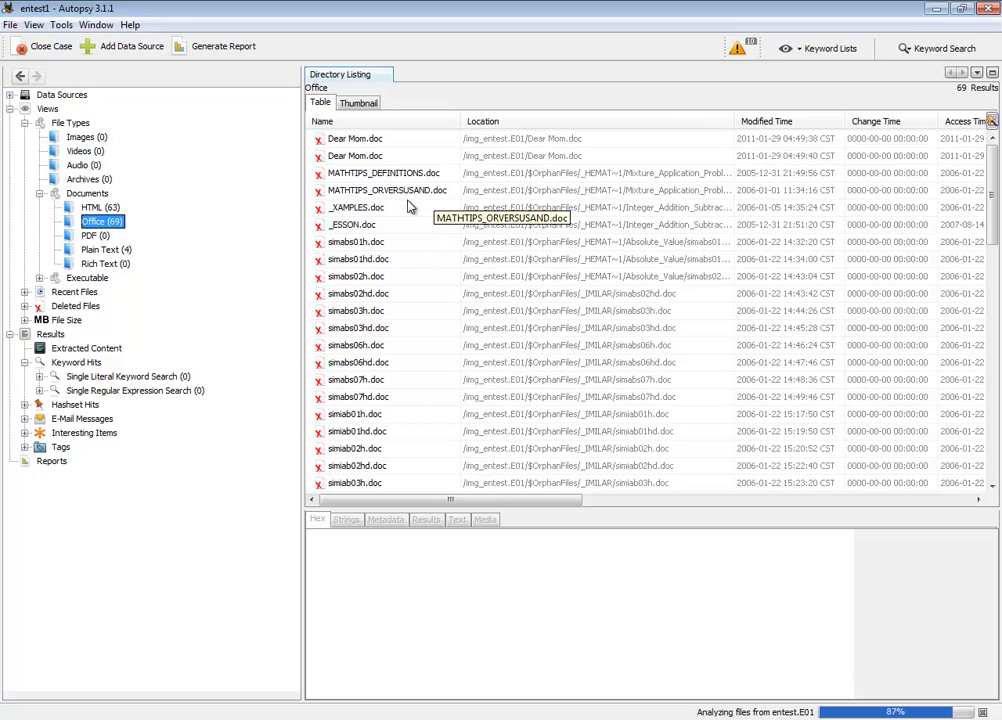
scroll(405, 333, "down", 1)
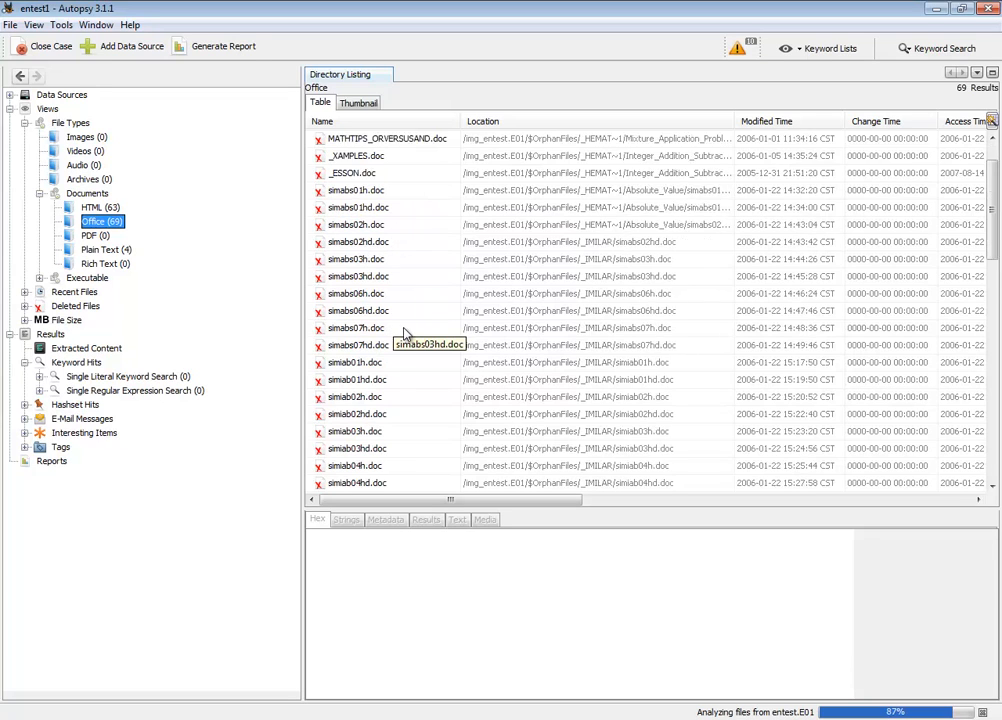
scroll(405, 333, "down", 12)
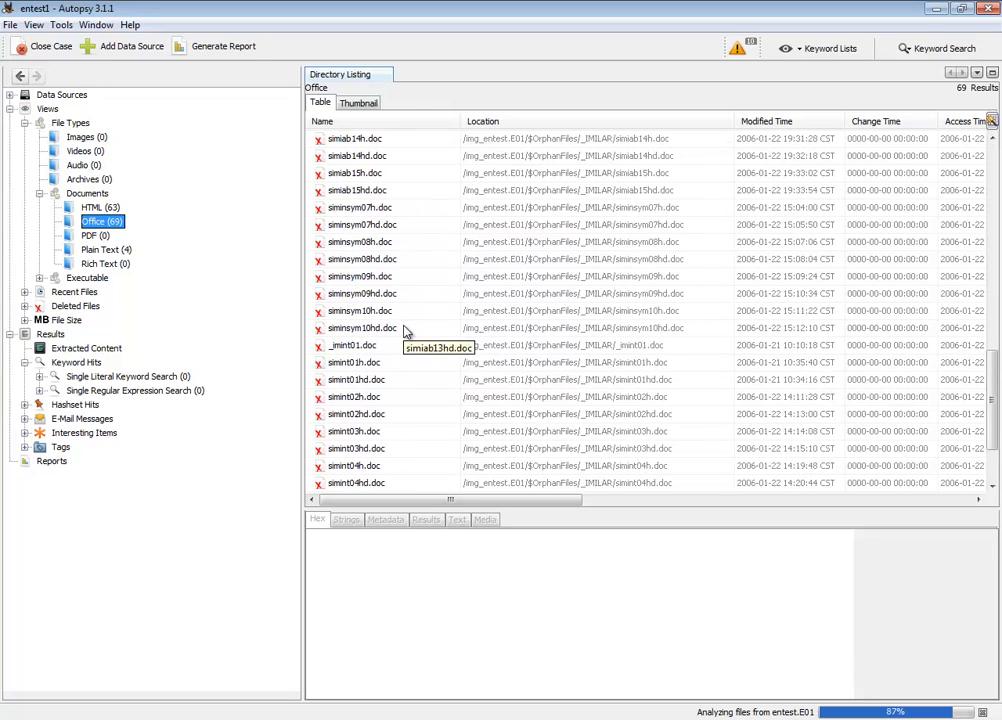
scroll(405, 333, "up", 13)
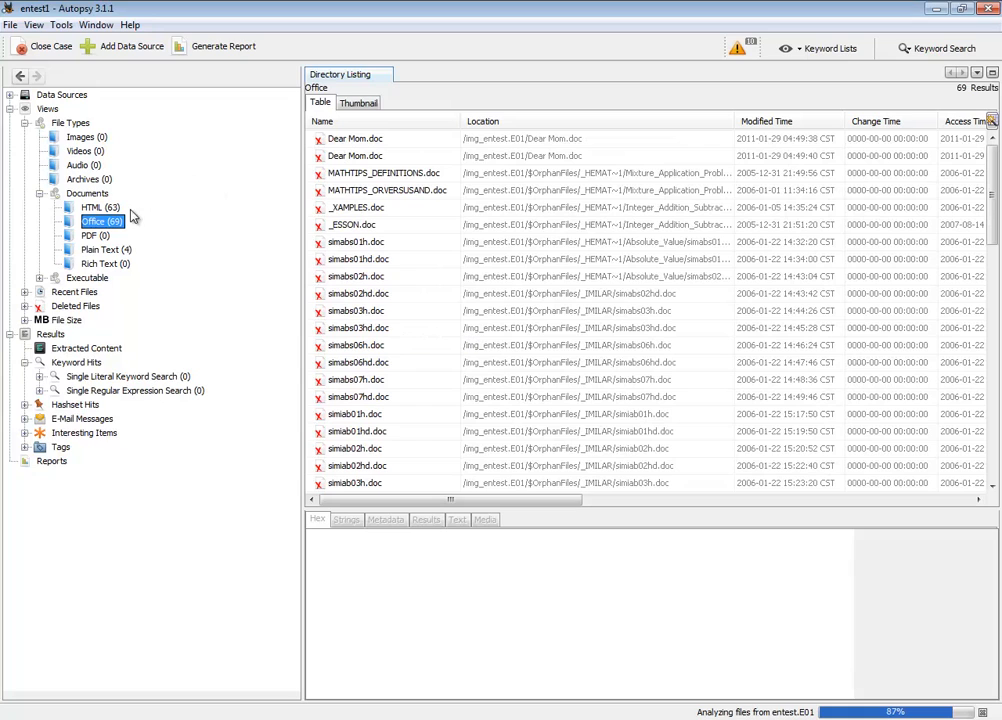
- View the HTML files, the deleted files categories and the recent files categories of the E01 image
left_click(100, 207)
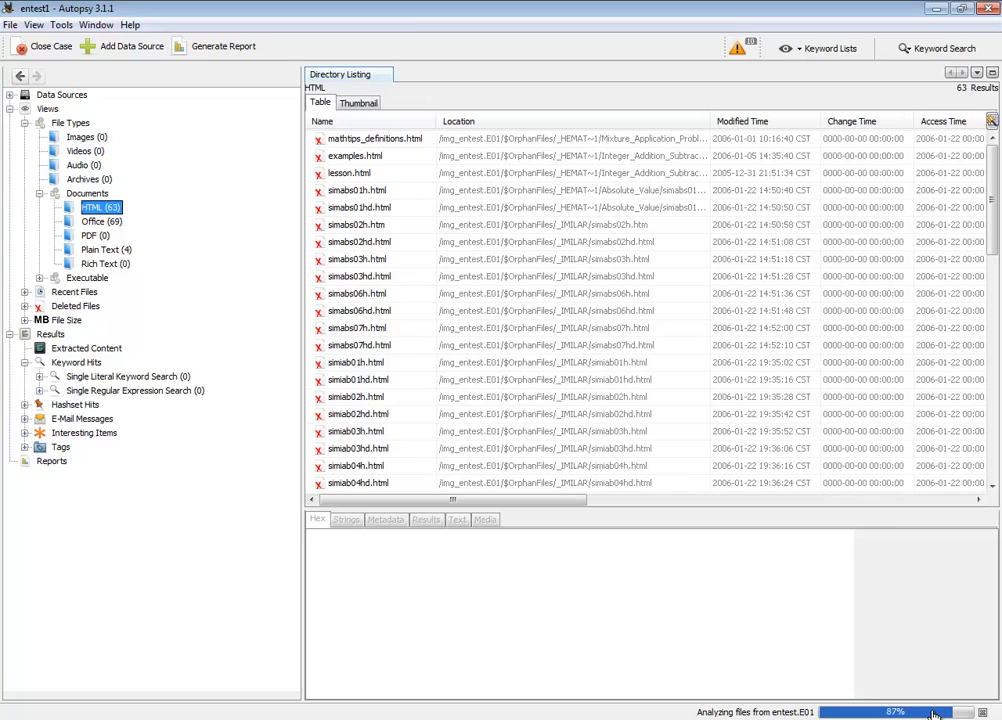
left_click(78, 307)
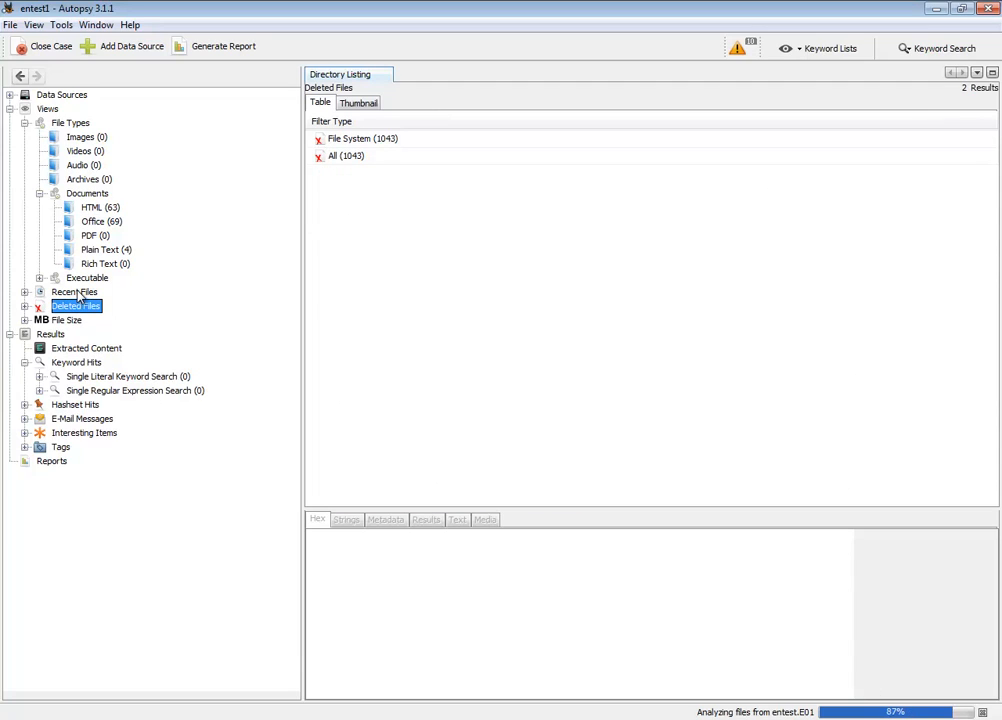
left_click(77, 291)
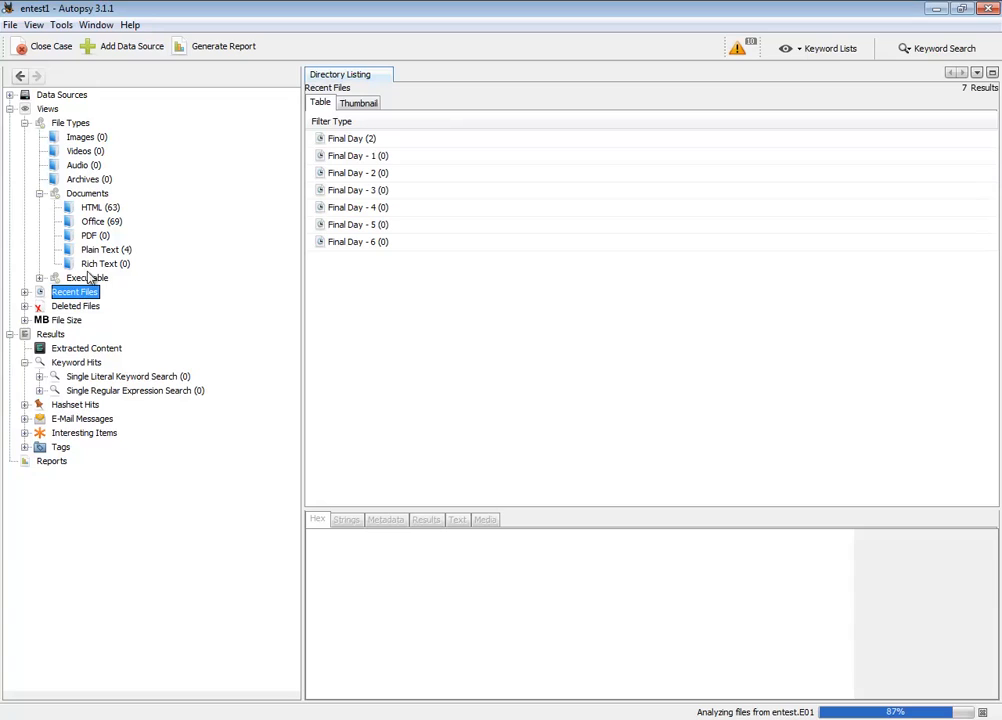